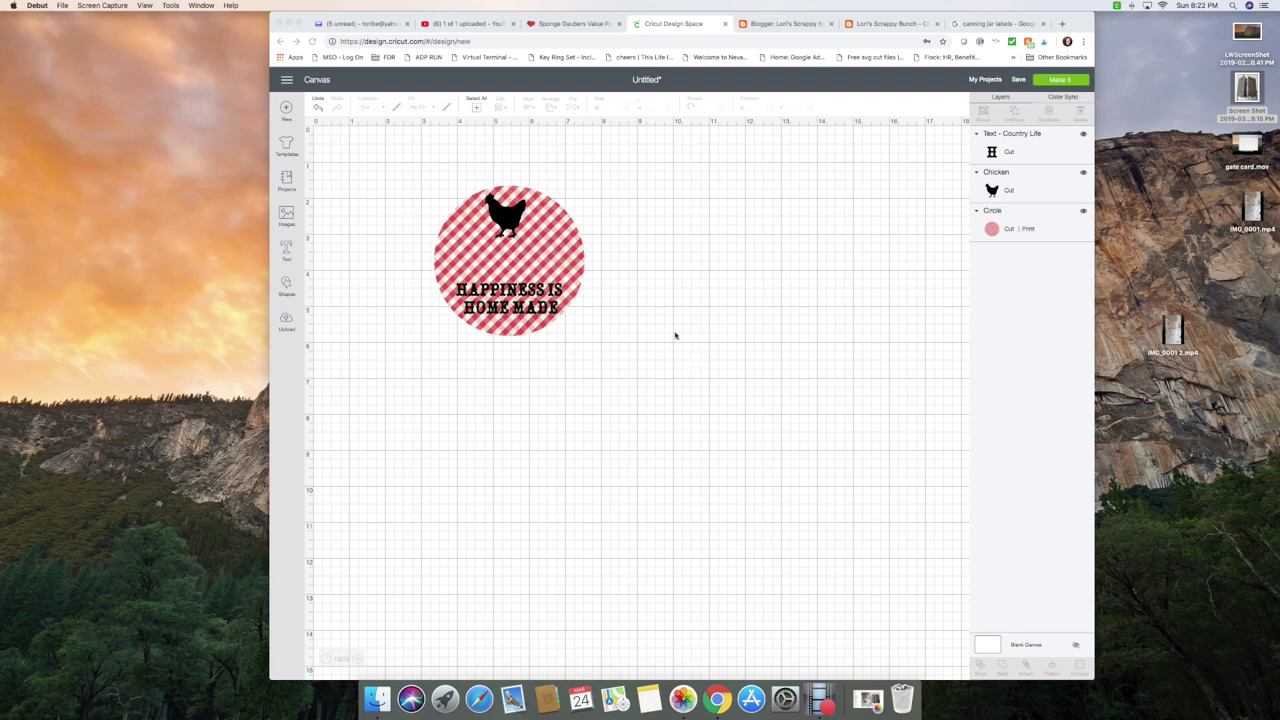
# Select the red gingham chicken label group, shift it slightly right, and deselect it
pyautogui.click(518, 214)
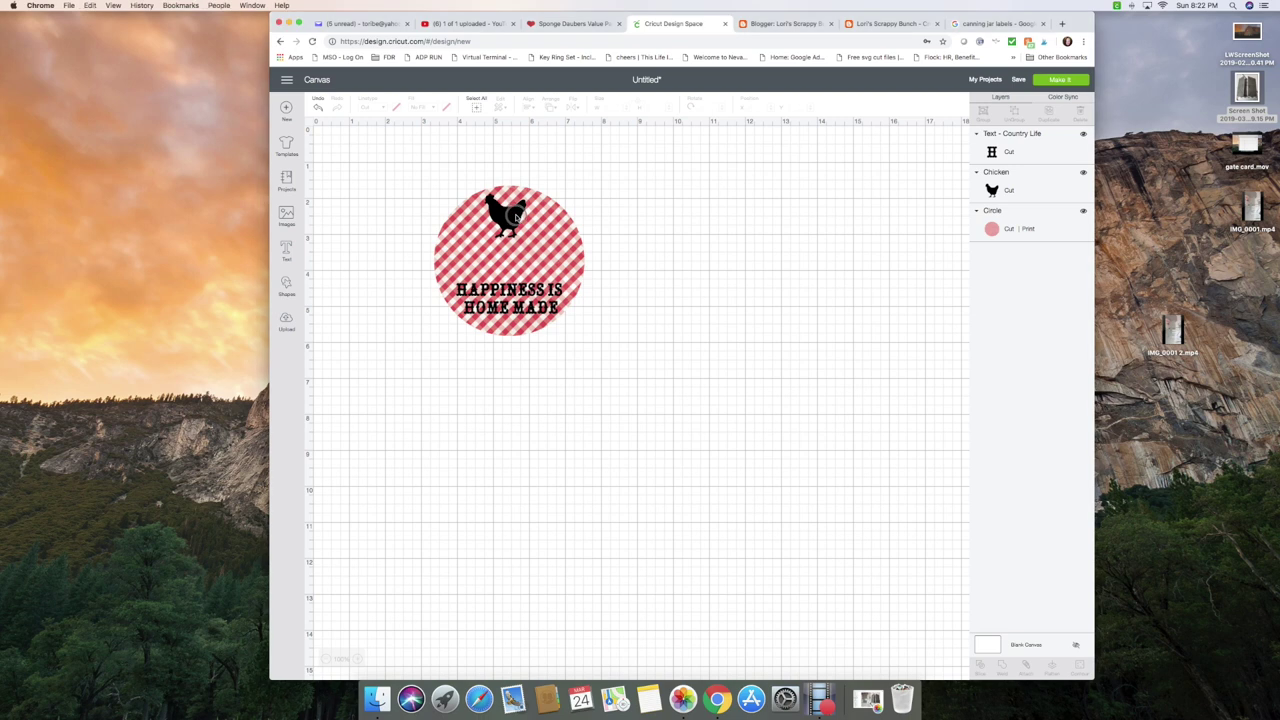
pyautogui.click(544, 222)
pyautogui.moveTo(542, 221); pyautogui.dragTo(544, 221)
pyautogui.click(686, 232)
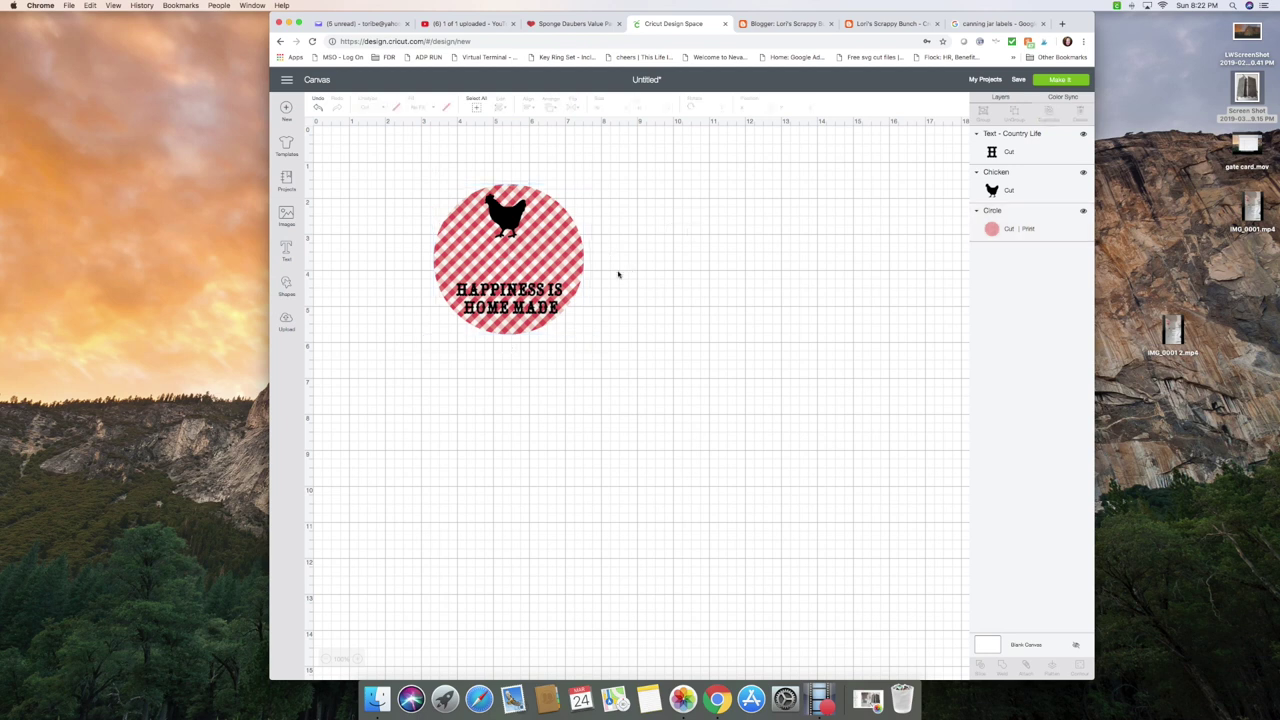
# Add a basic circle shape and move it off the gingham label
pyautogui.click(287, 290)
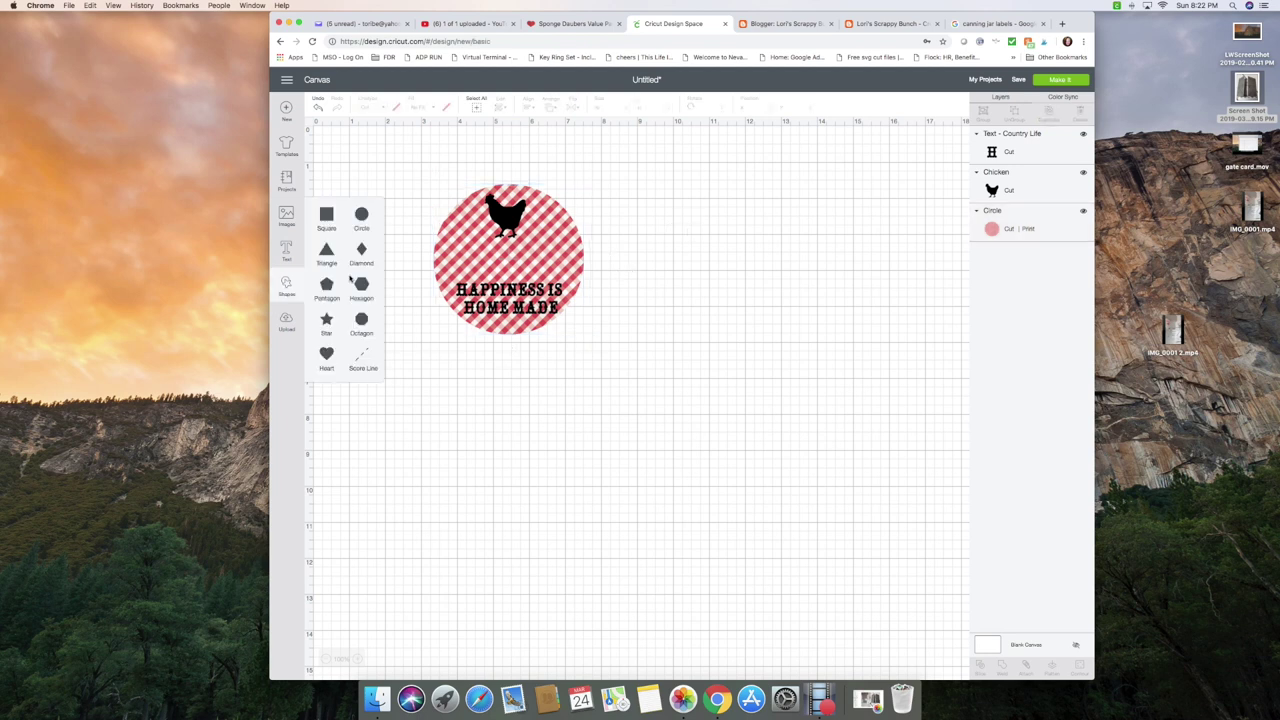
pyautogui.click(355, 226)
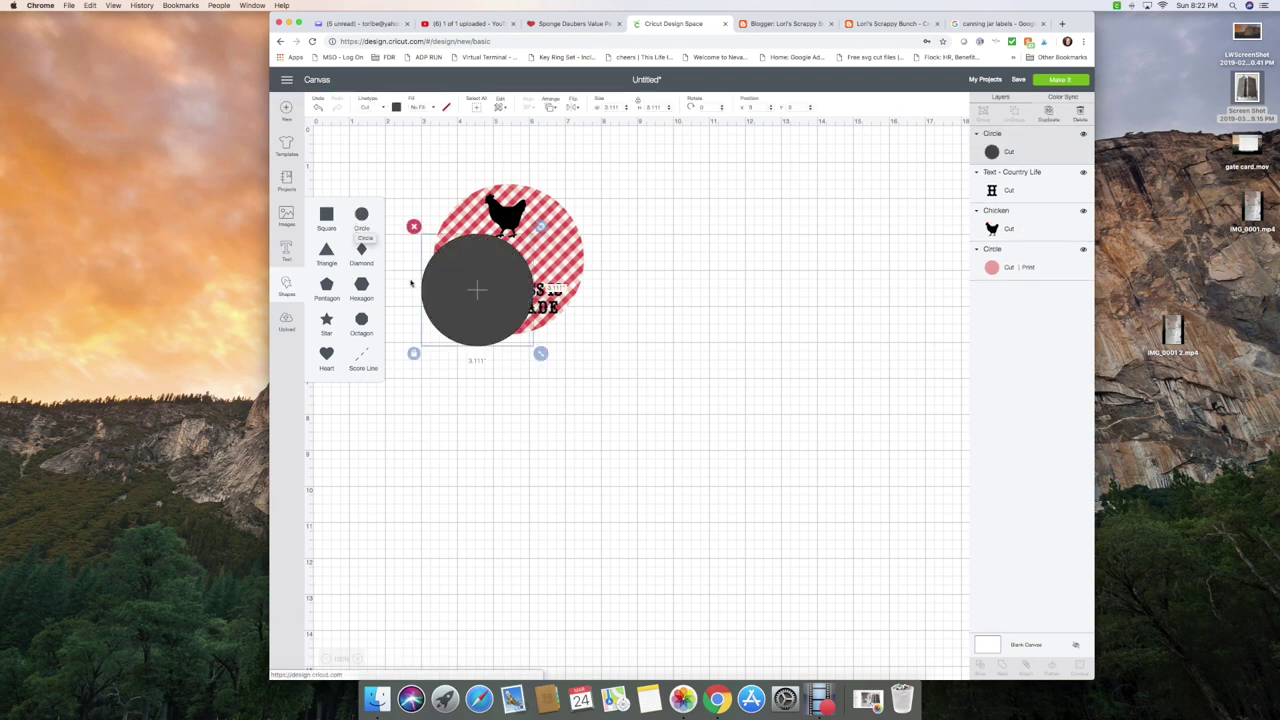
pyautogui.click(285, 283)
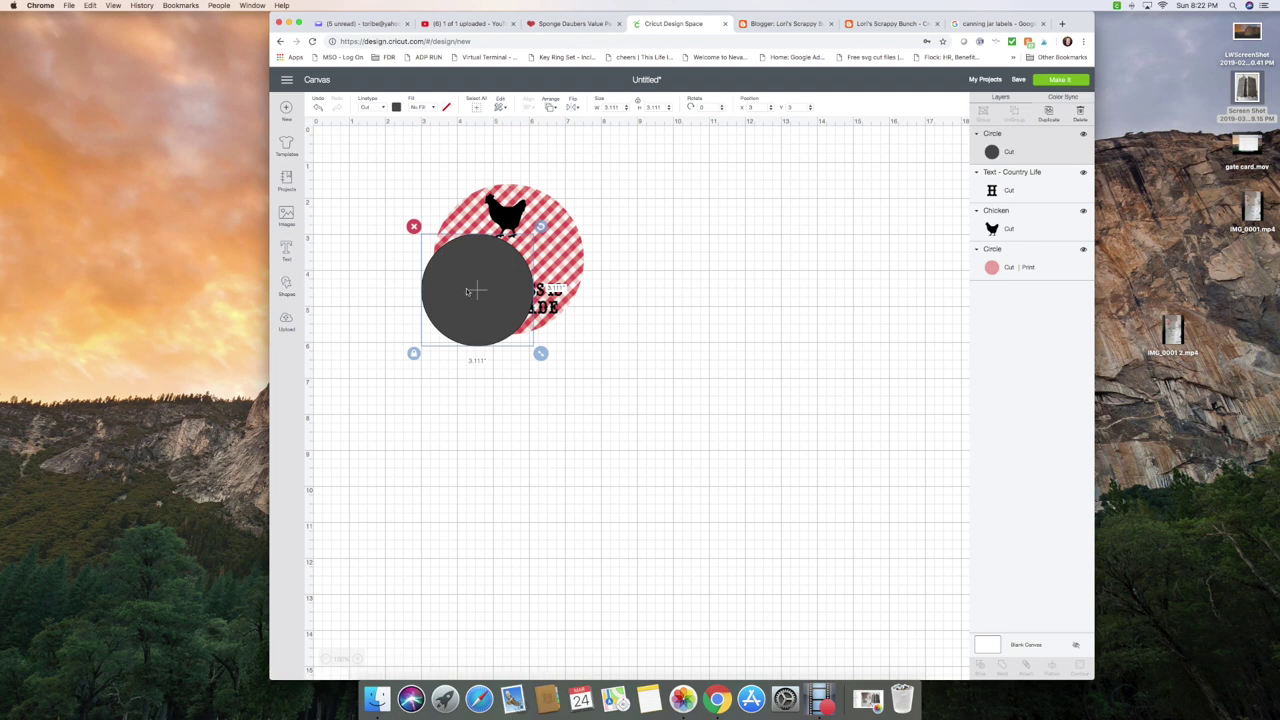
pyautogui.moveTo(477, 290); pyautogui.dragTo(666, 263)
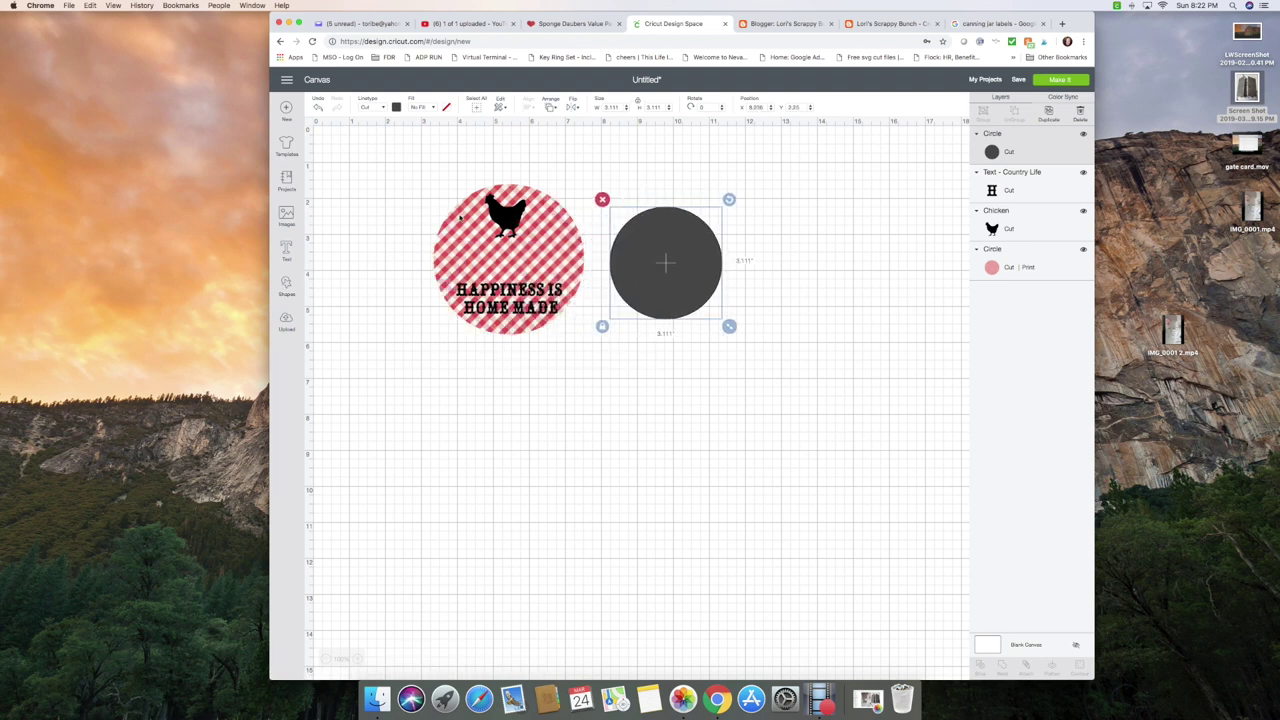
# Move the gingham label to the lower left and size the circle to about 4.6 inches near the top
pyautogui.moveTo(423, 186); pyautogui.dragTo(577, 345)
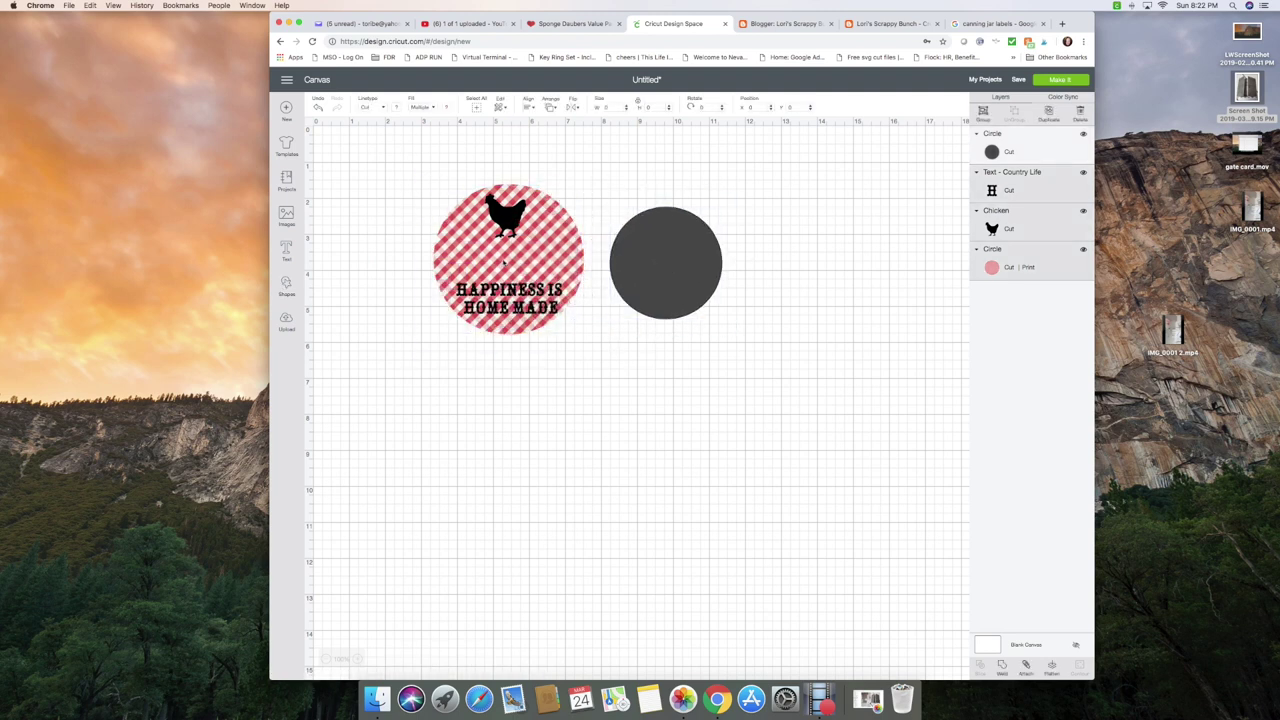
pyautogui.moveTo(502, 256); pyautogui.dragTo(424, 563)
pyautogui.moveTo(666, 260); pyautogui.dragTo(507, 211)
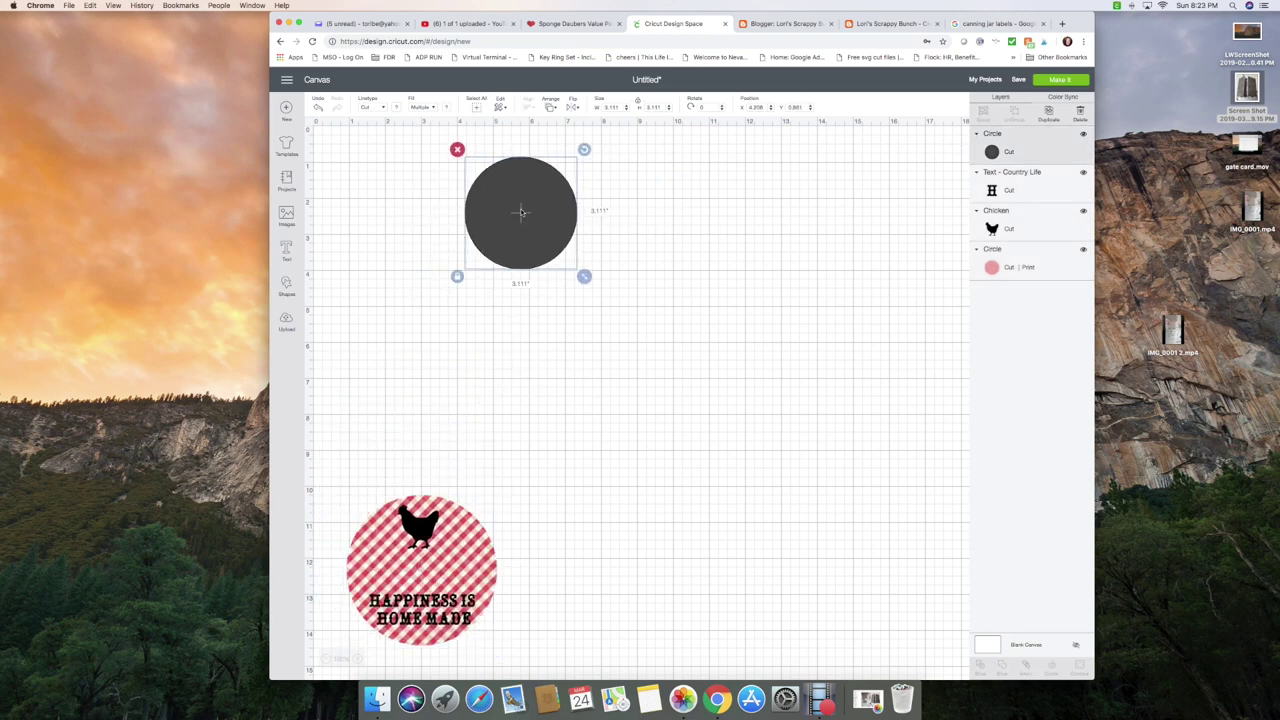
pyautogui.moveTo(584, 277); pyautogui.dragTo(667, 359)
pyautogui.moveTo(743, 410); pyautogui.dragTo(637, 321)
pyautogui.click(686, 316)
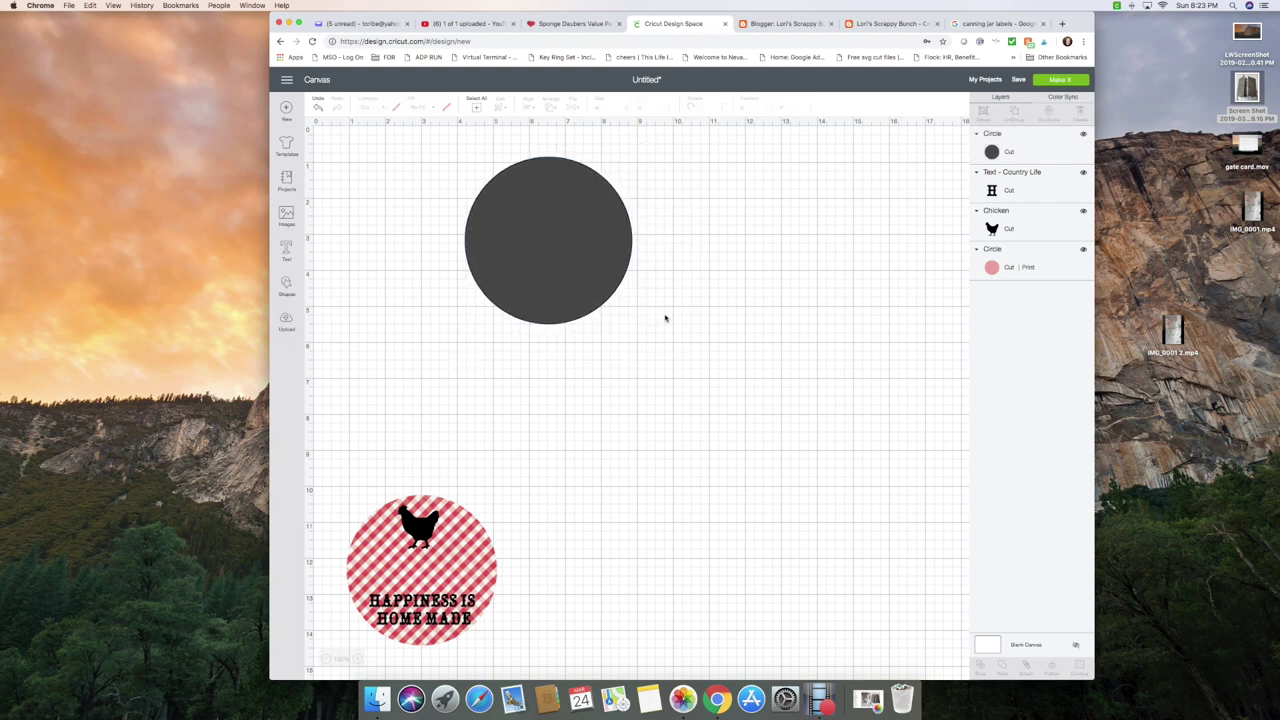
pyautogui.click(531, 220)
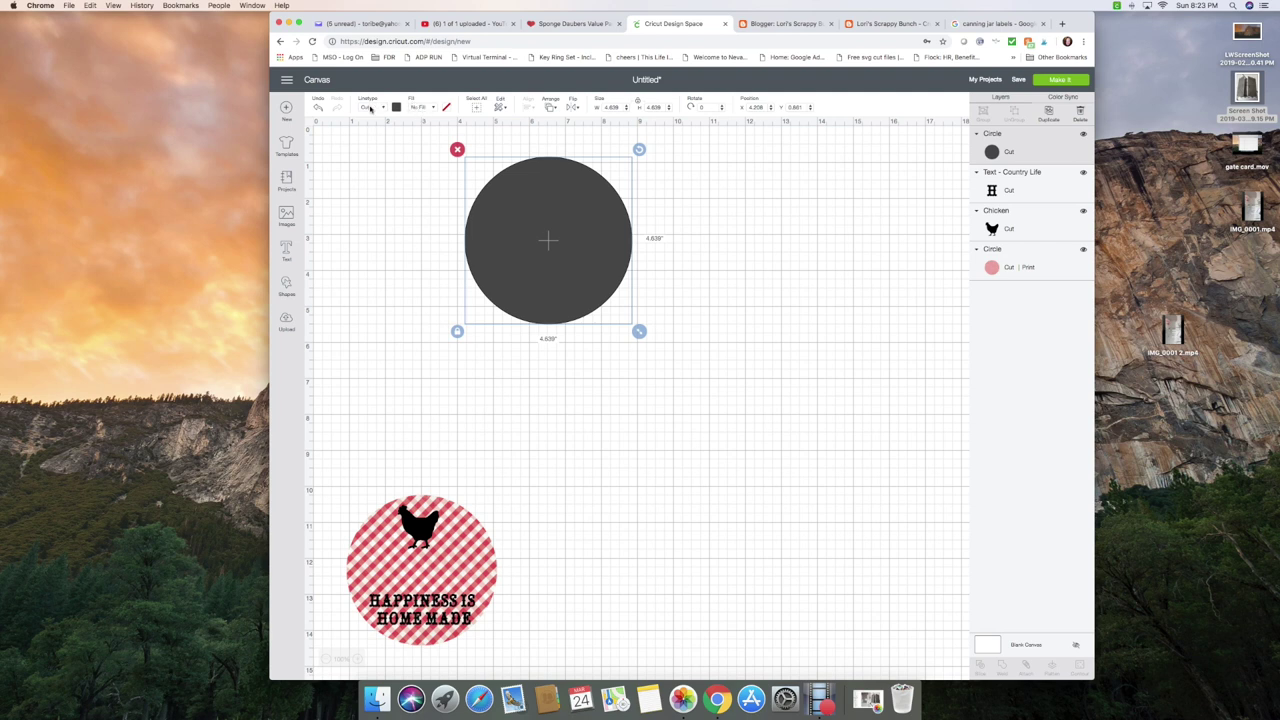
# Set the circle's fill to Print, with Pattern as the print type
pyautogui.click(433, 107)
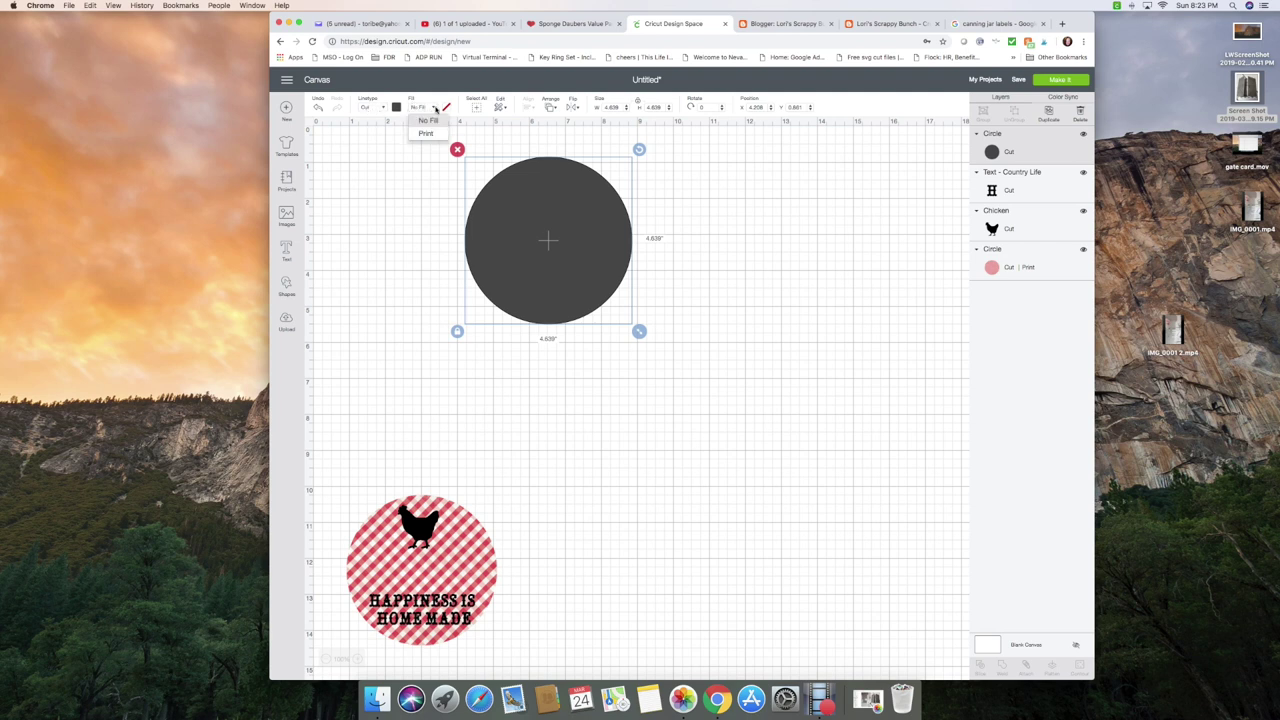
pyautogui.click(428, 136)
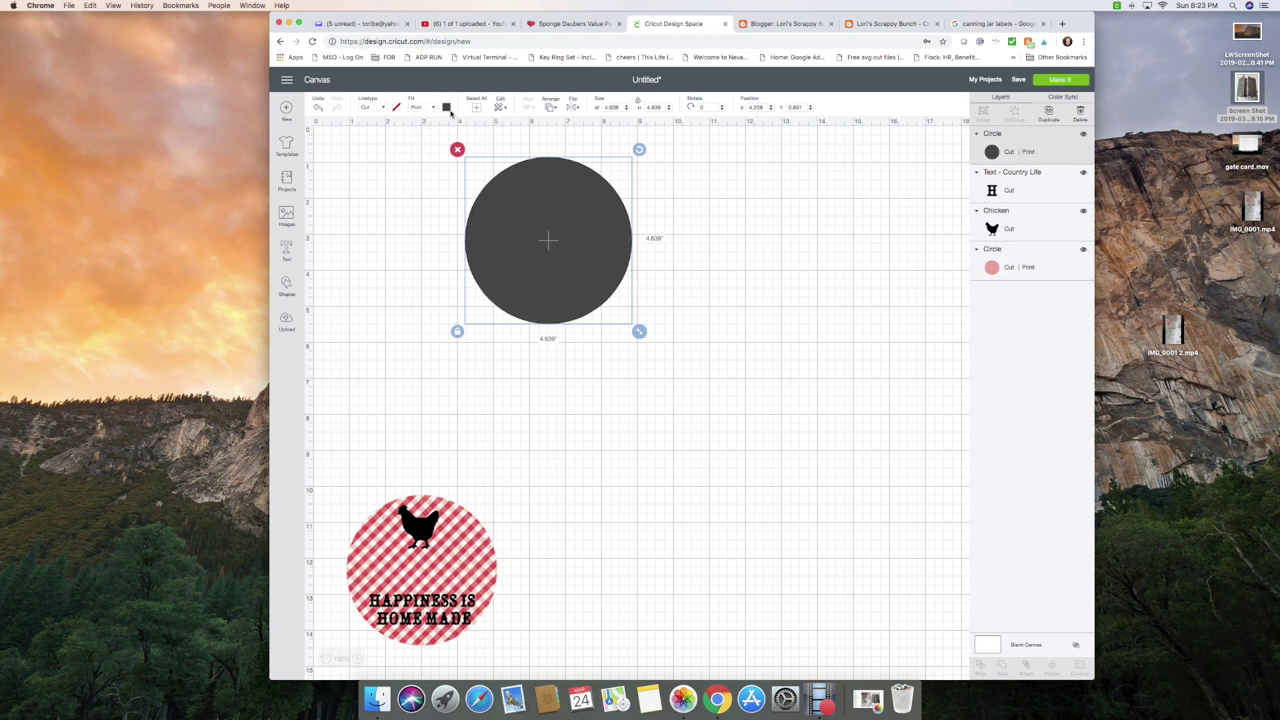
pyautogui.click(447, 107)
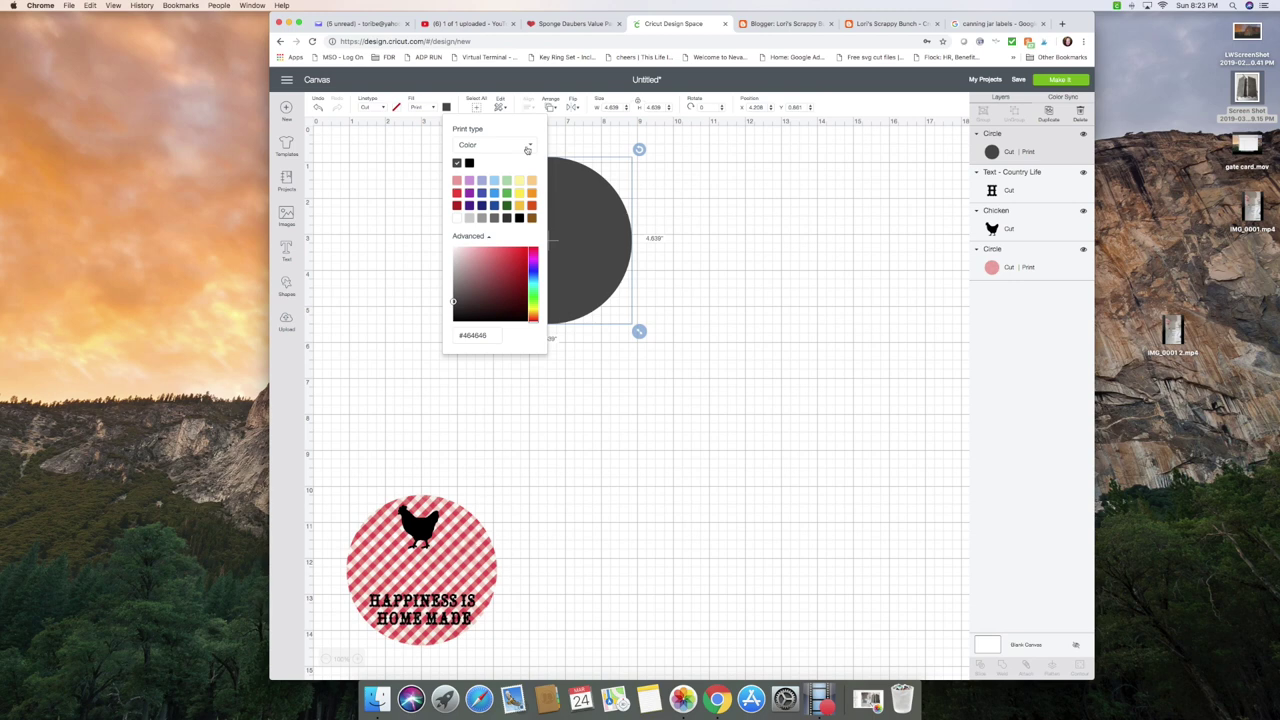
pyautogui.click(532, 148)
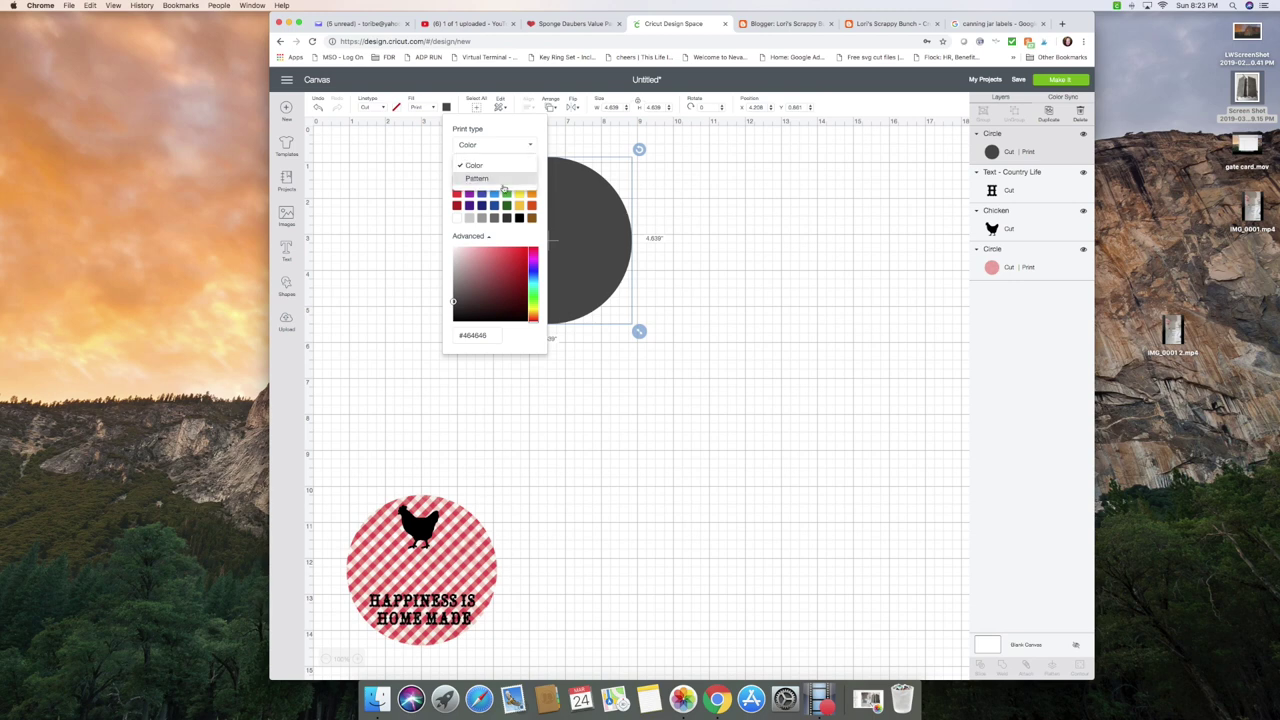
pyautogui.click(478, 179)
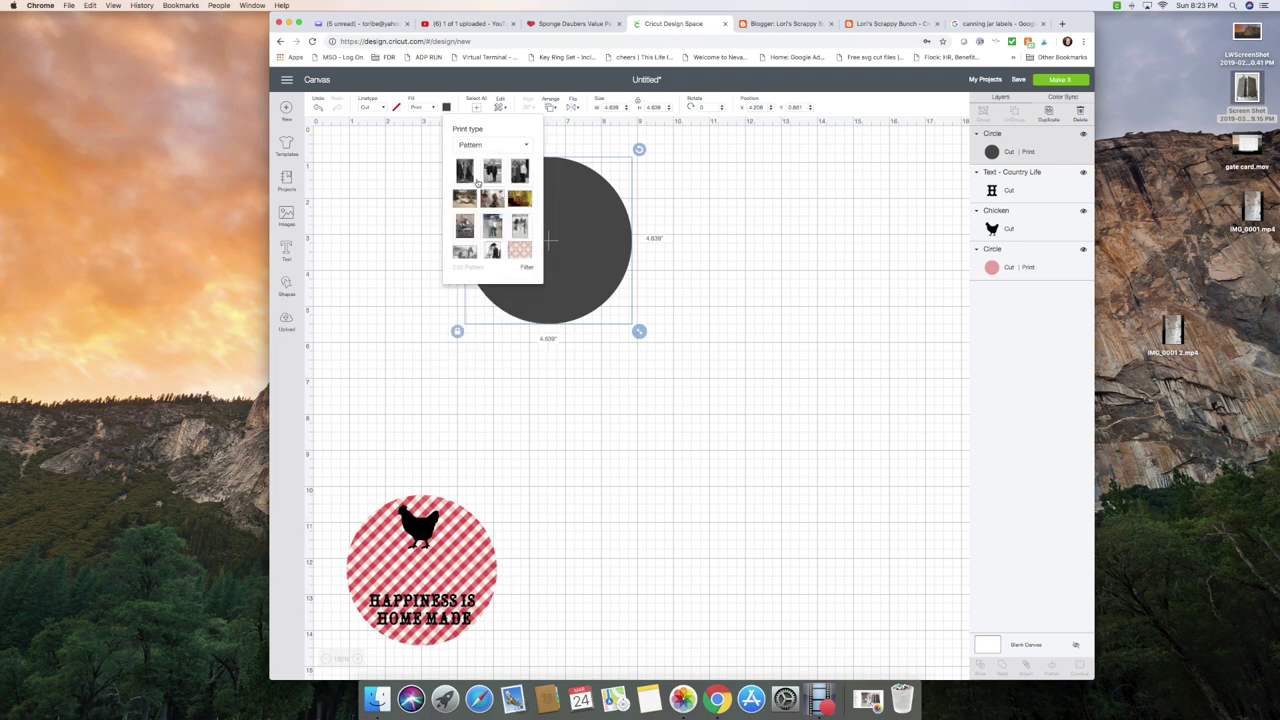
# Fill the circle with the navy blue gingham pattern
pyautogui.scroll(-5, 497, 203)
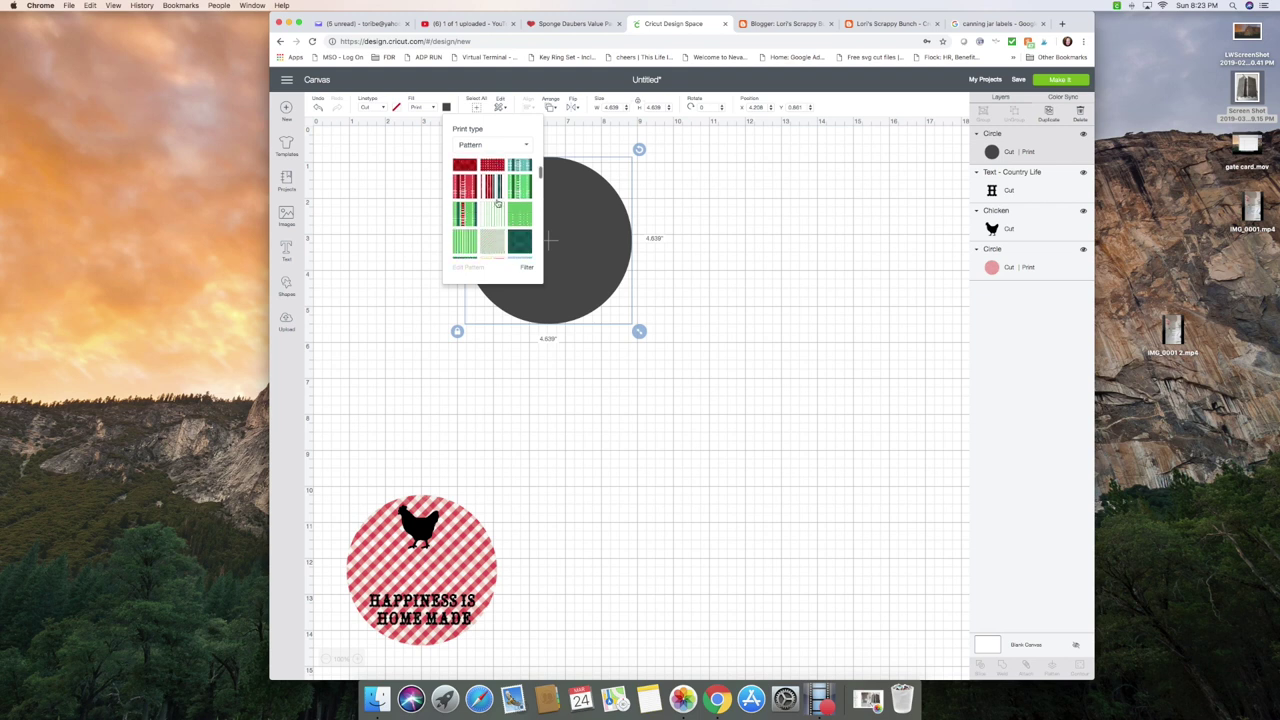
pyautogui.scroll(-6, 497, 203)
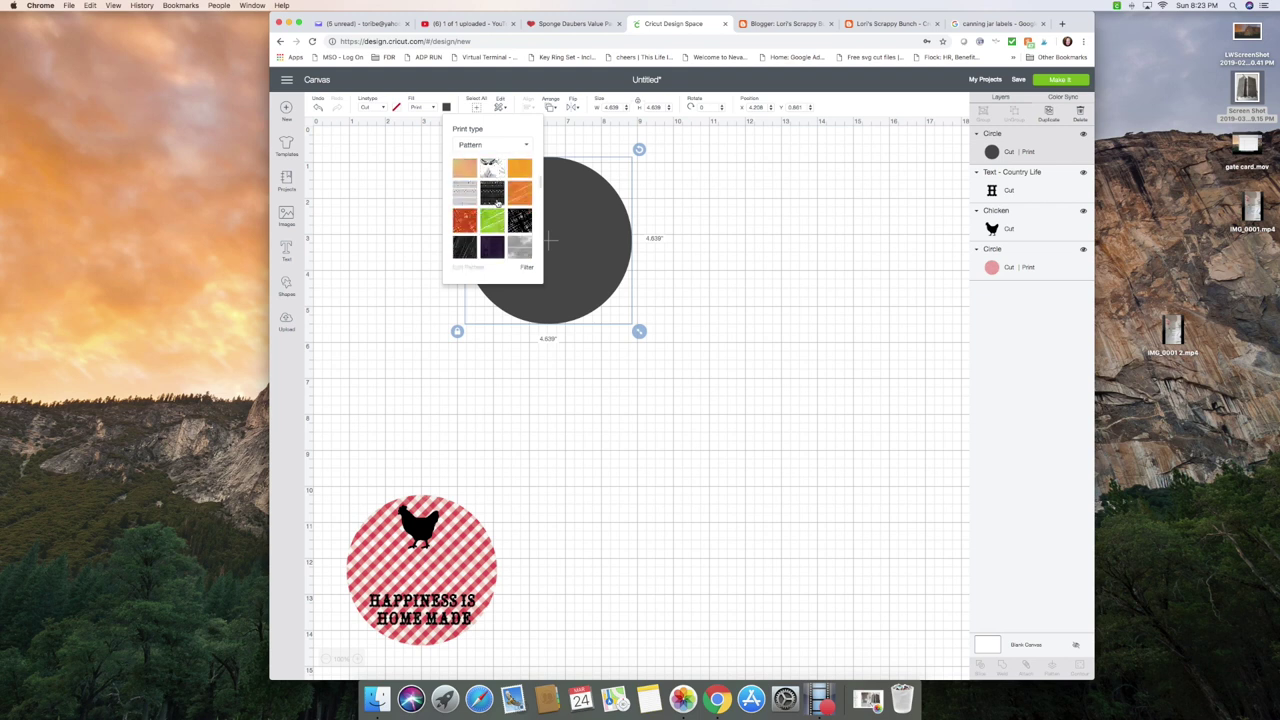
pyautogui.scroll(5, 497, 203)
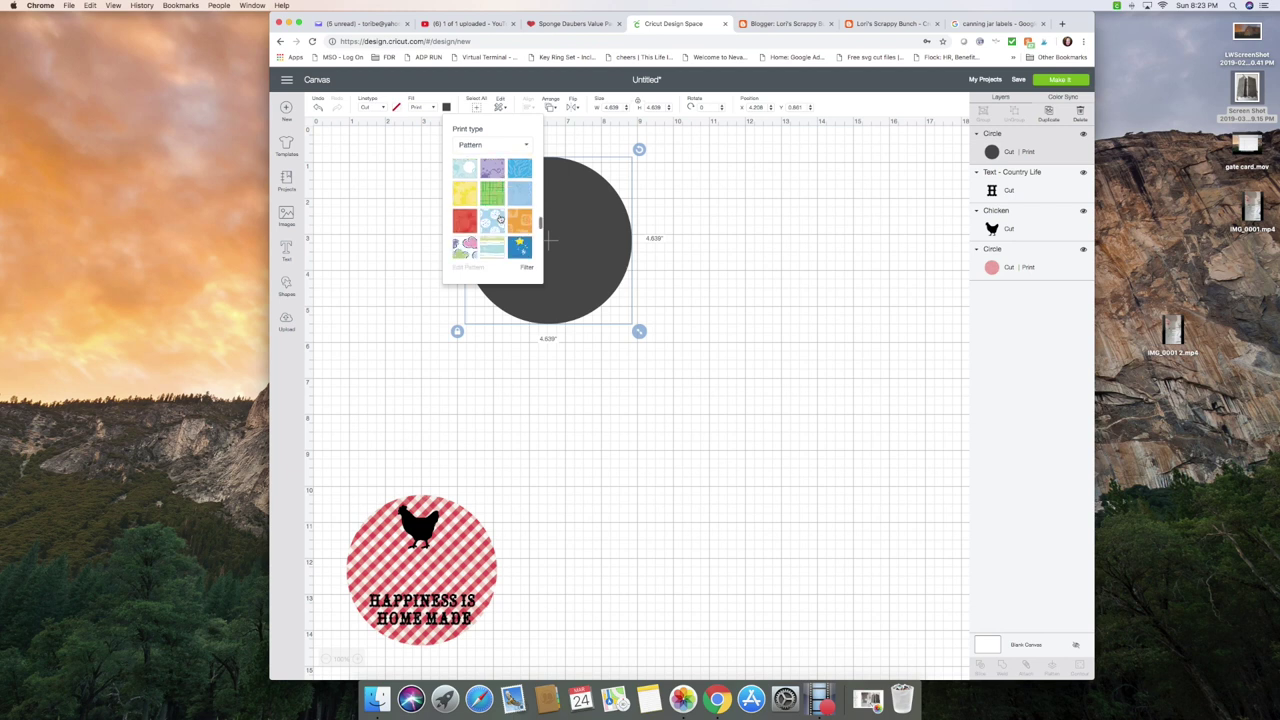
pyautogui.scroll(-10, 500, 218)
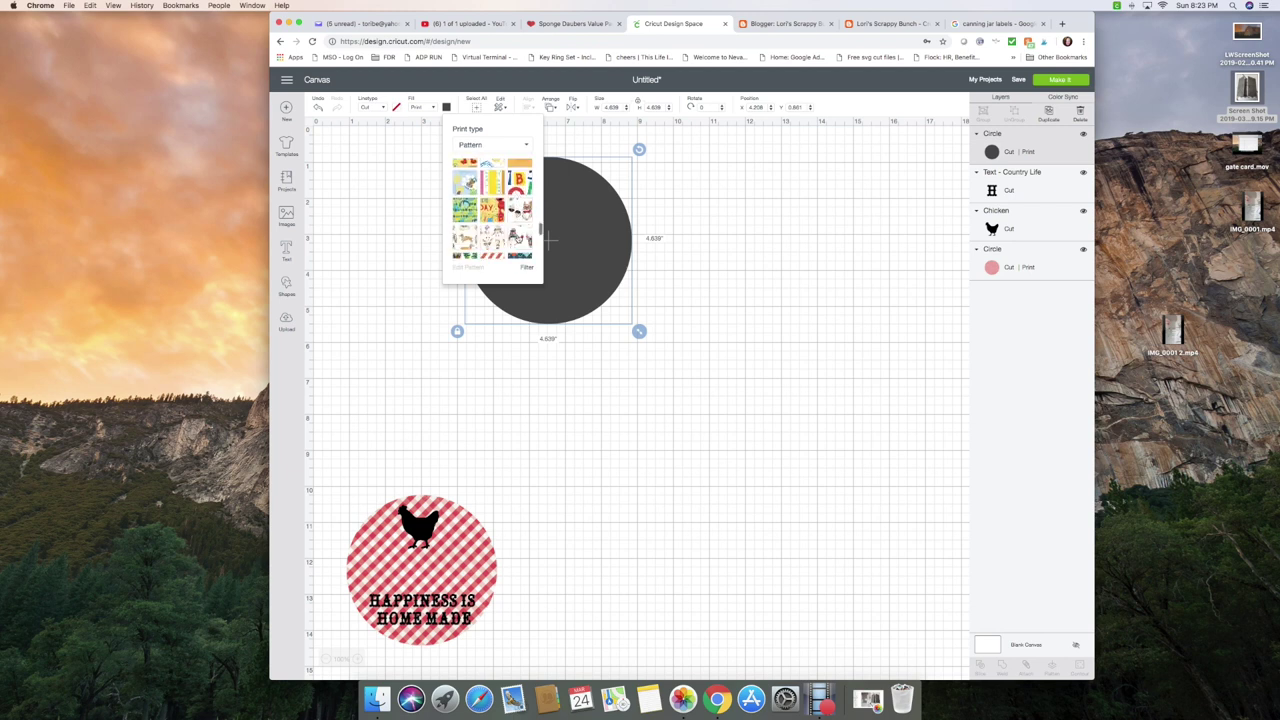
pyautogui.scroll(-15, 518, 238)
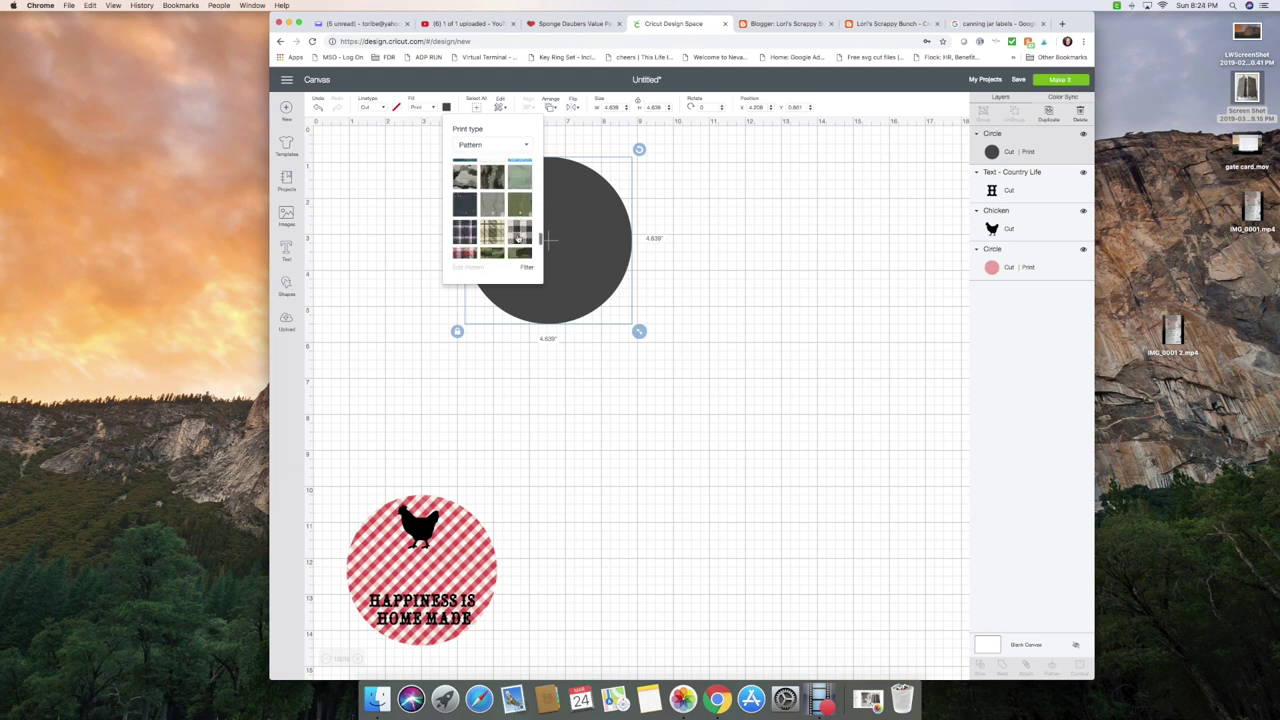
pyautogui.scroll(-15, 518, 238)
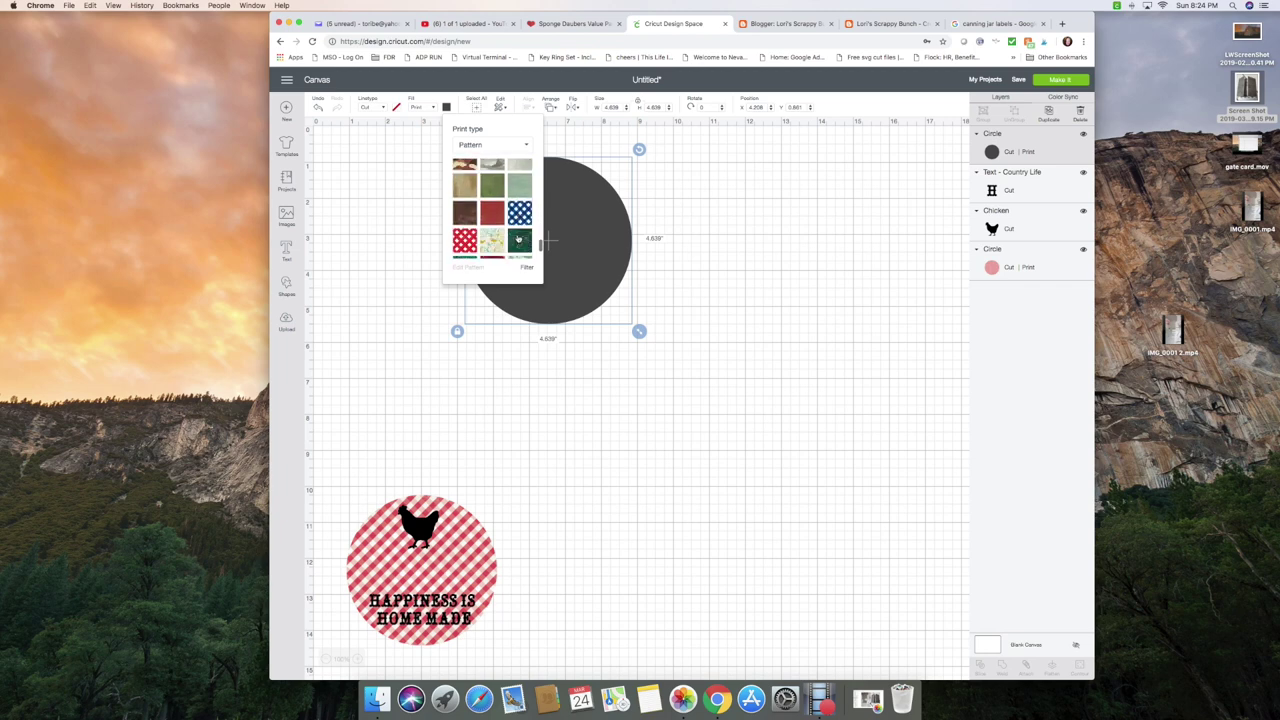
pyautogui.scroll(-1, 518, 238)
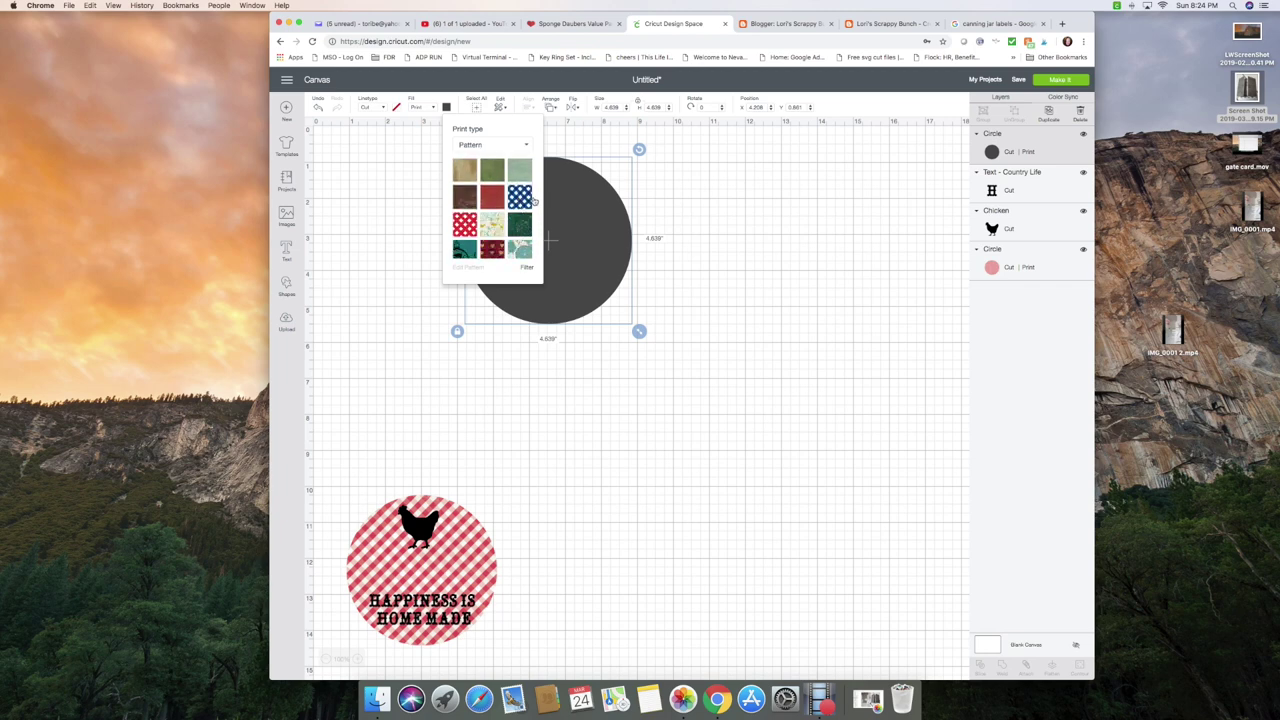
pyautogui.click(522, 200)
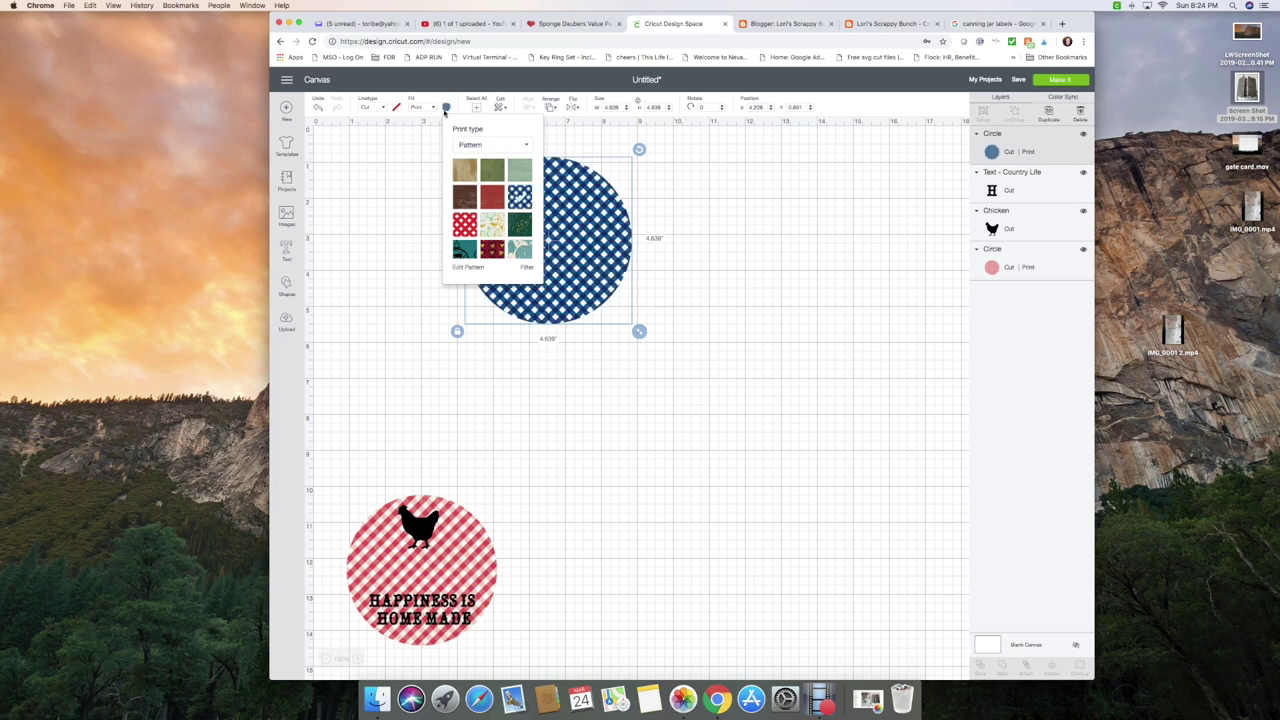
pyautogui.click(706, 189)
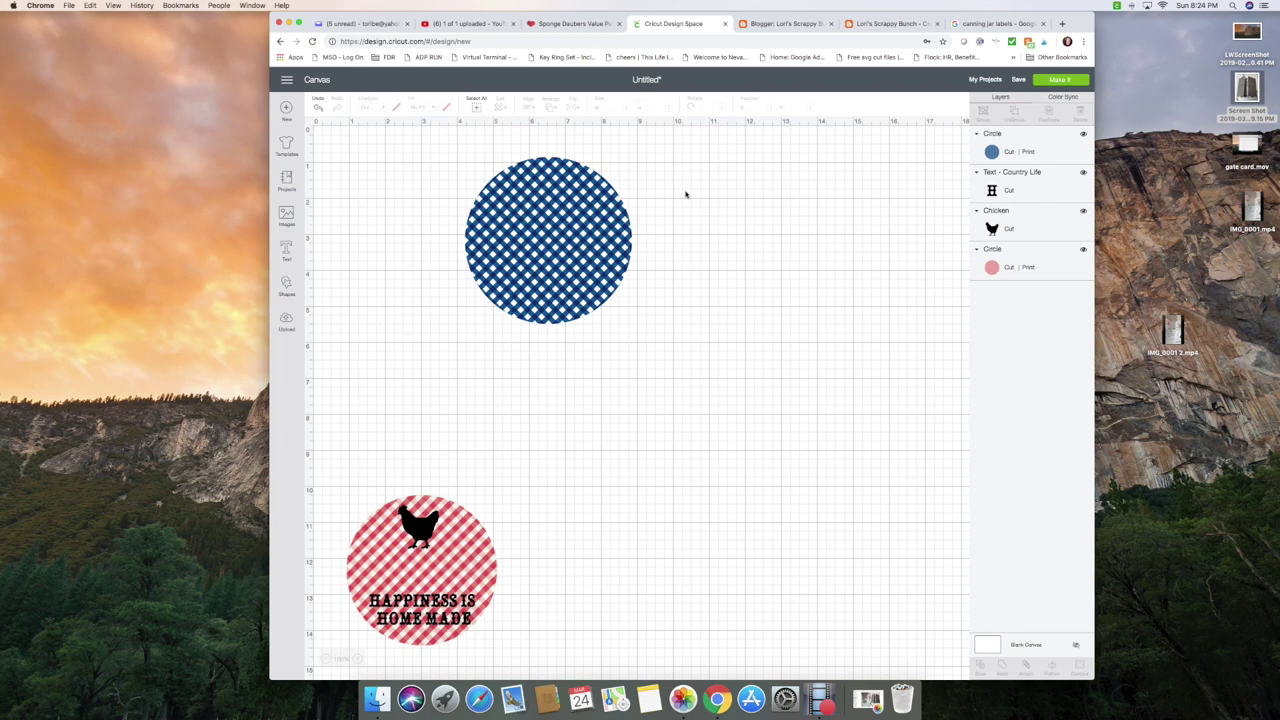
# Insert the standing black hen silhouette and shrink it onto the top of the blue circle
pyautogui.click(546, 223)
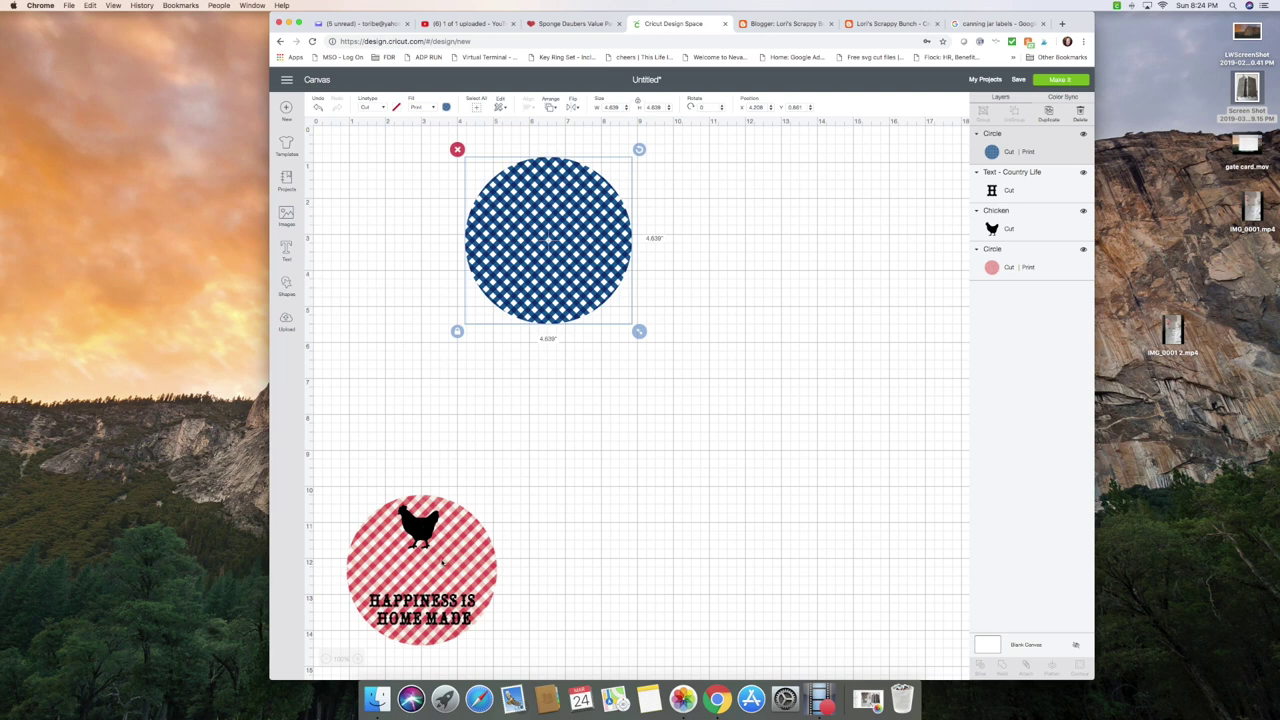
pyautogui.click(530, 487)
pyautogui.click(550, 244)
pyautogui.click(288, 218)
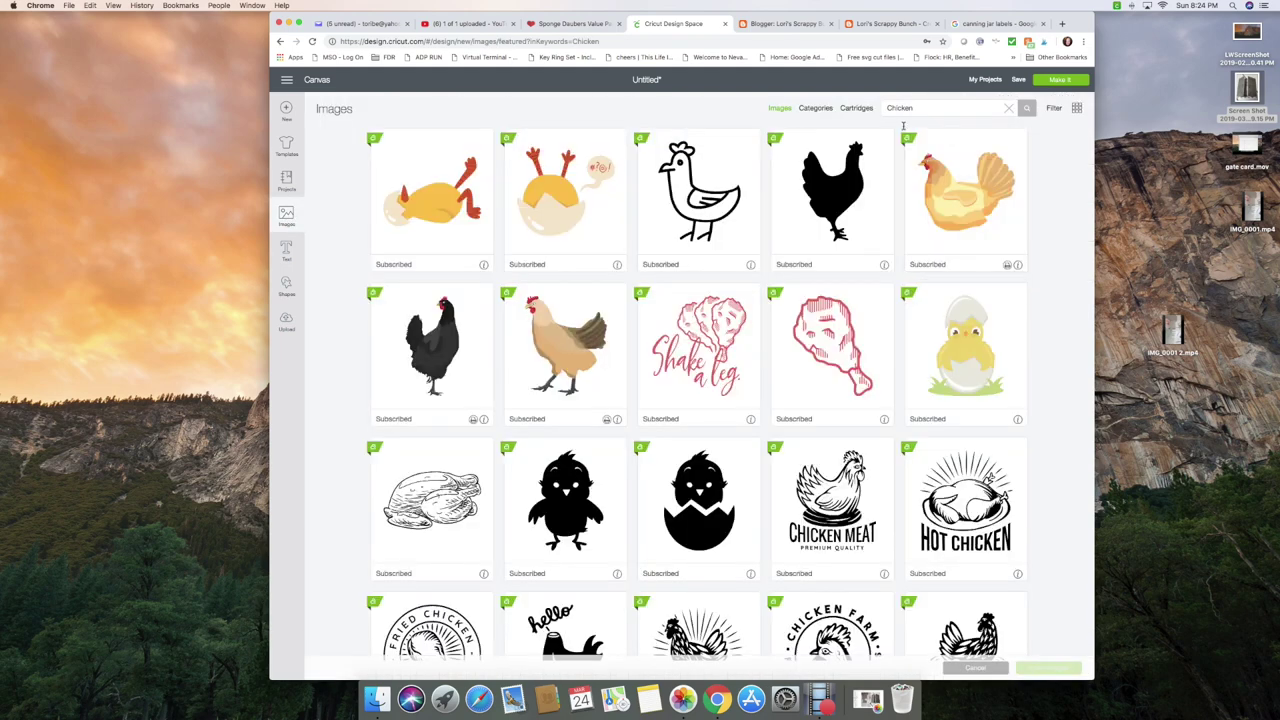
pyautogui.scroll(-8, 758, 357)
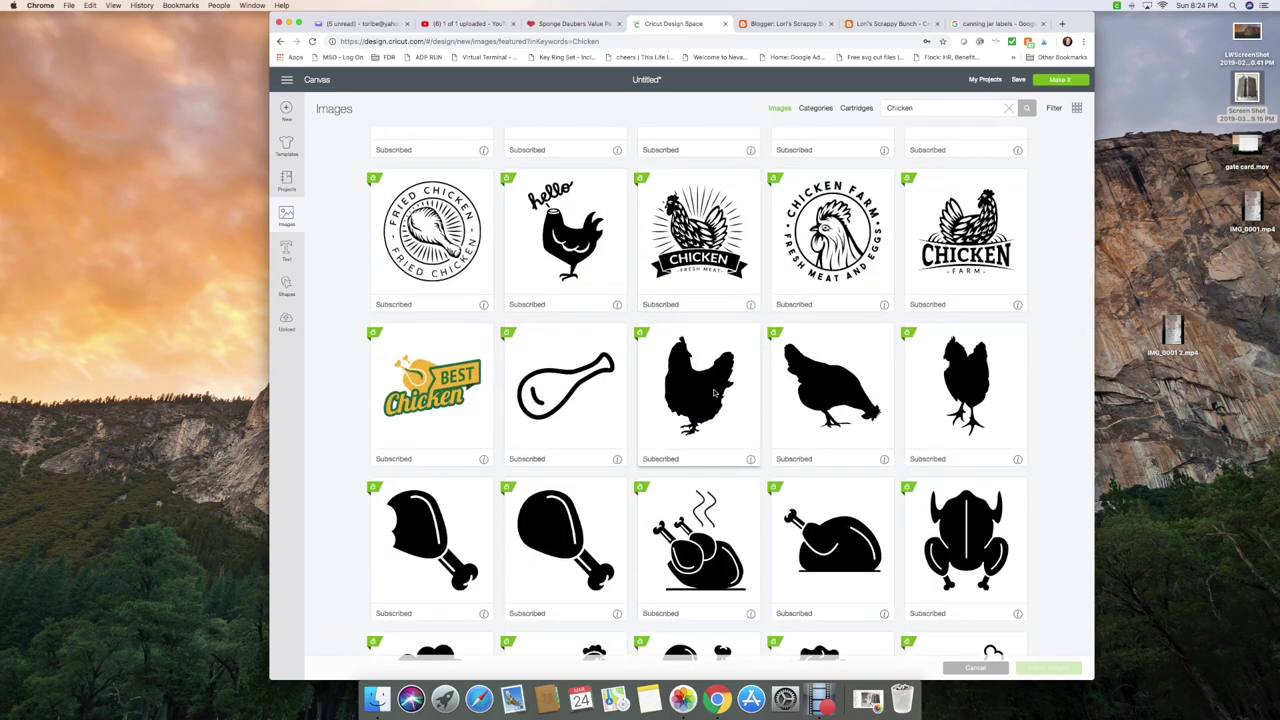
pyautogui.click(686, 382)
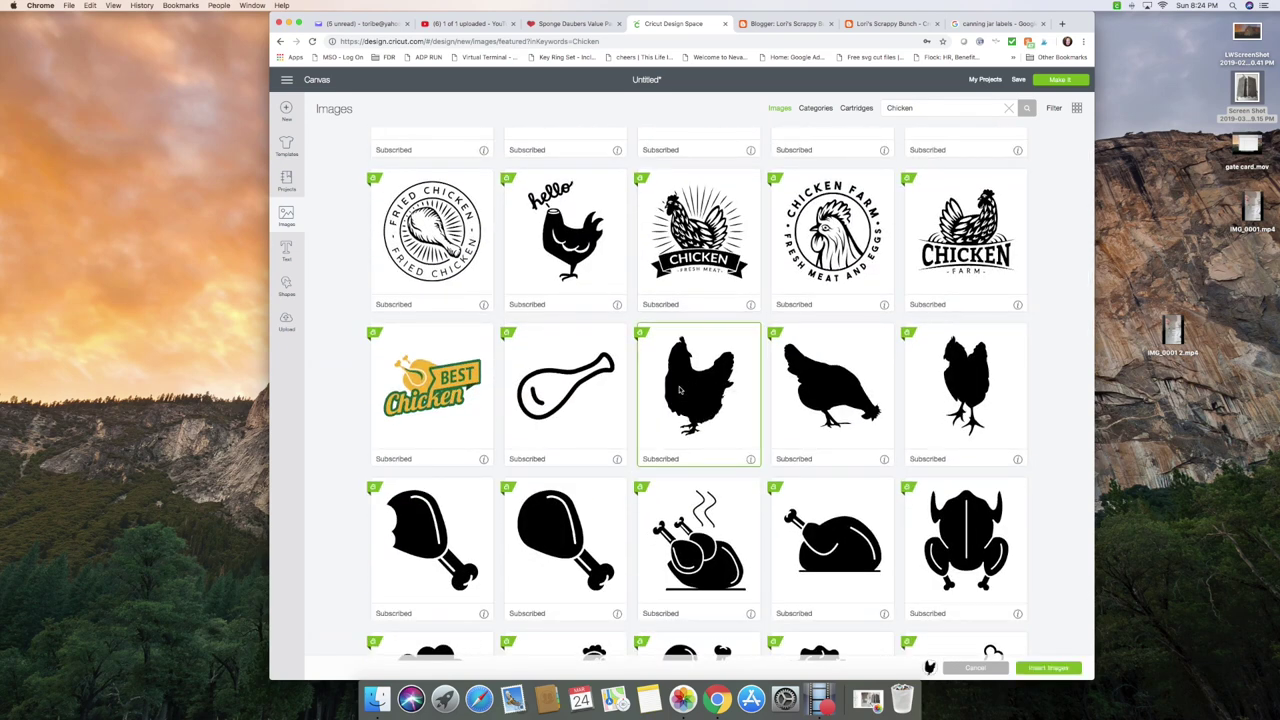
pyautogui.click(751, 459)
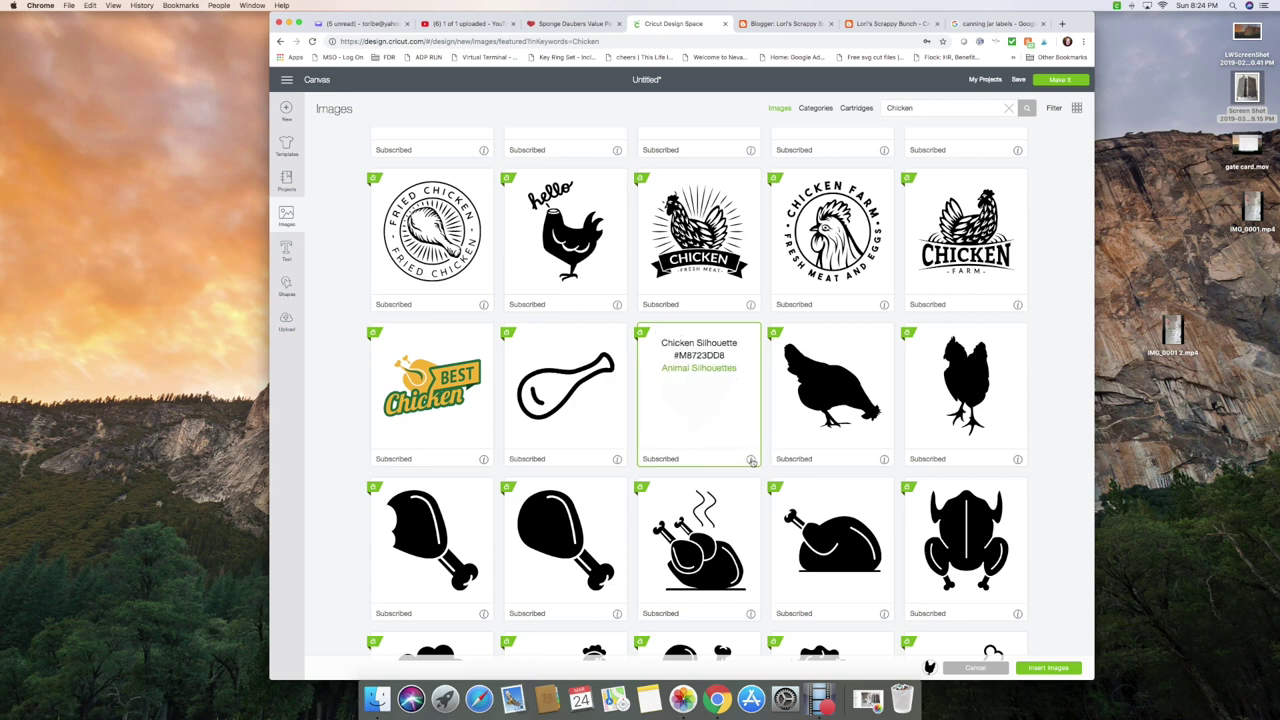
pyautogui.click(751, 460)
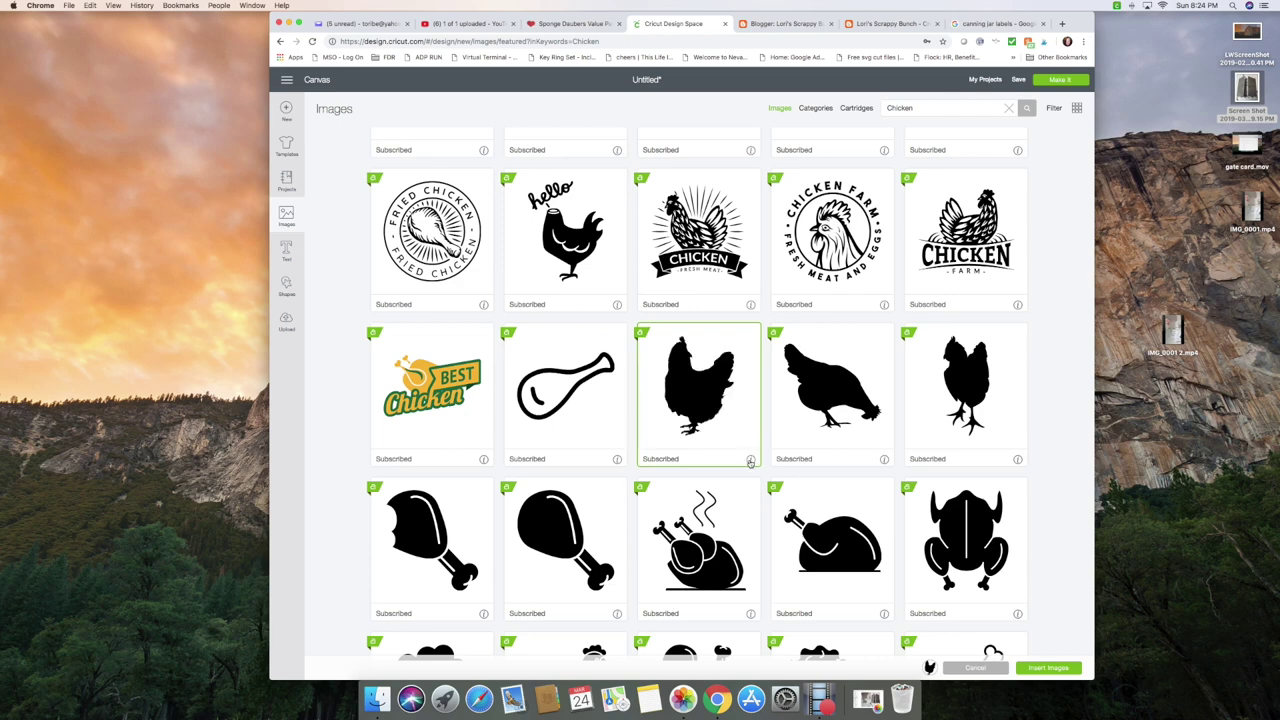
pyautogui.click(1048, 667)
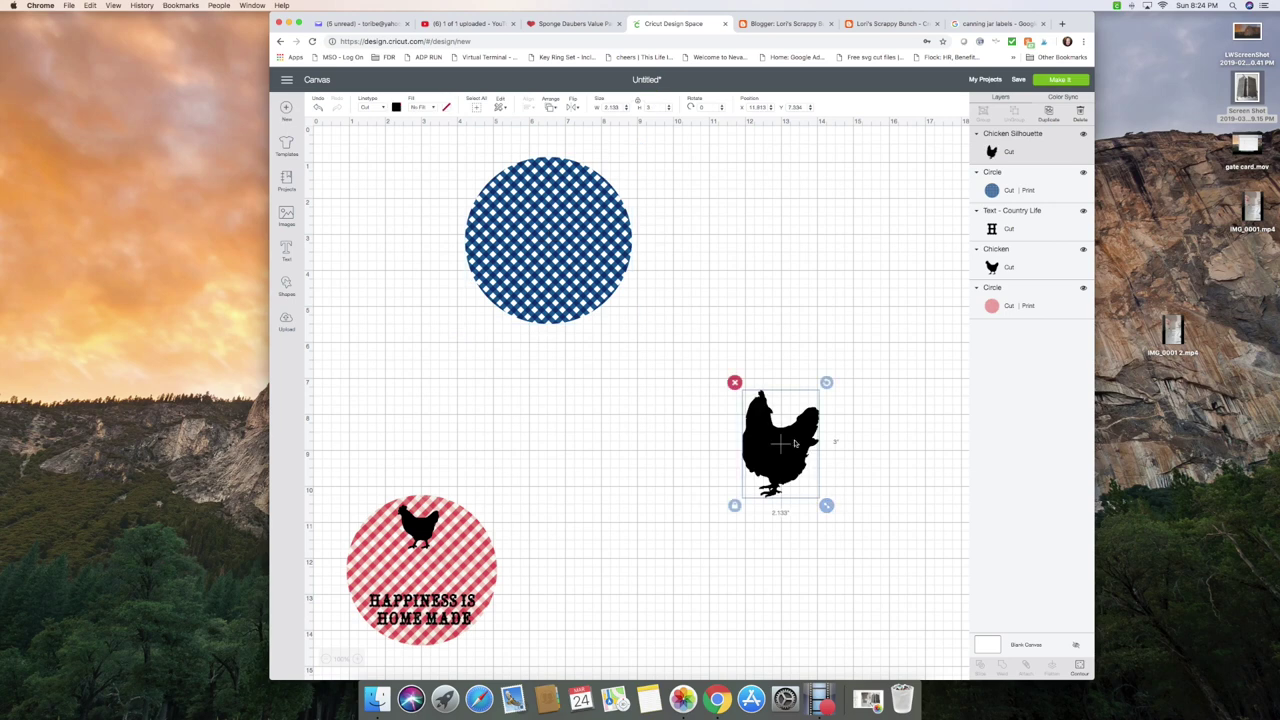
pyautogui.moveTo(790, 442); pyautogui.dragTo(546, 210)
pyautogui.moveTo(600, 272); pyautogui.dragTo(552, 187)
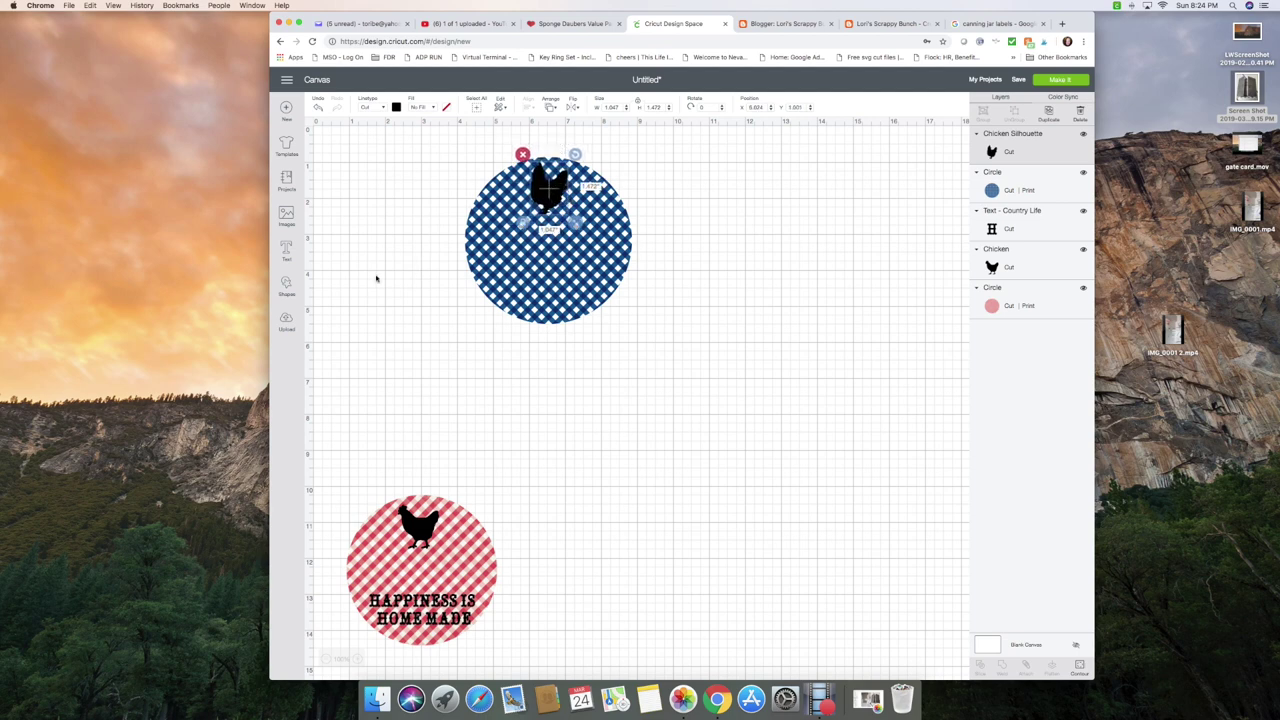
# Add a two-line text reading 'Happiness is' and 'Homemade'
pyautogui.click(288, 250)
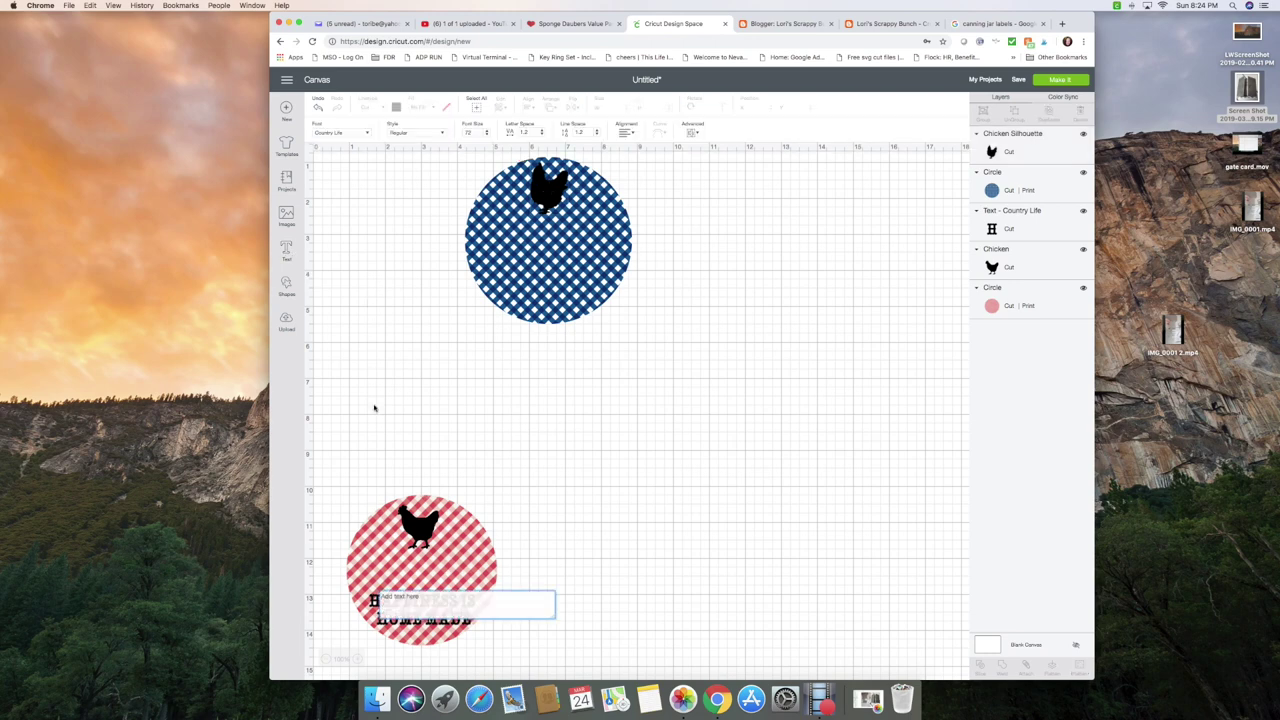
pyautogui.write('Happine')
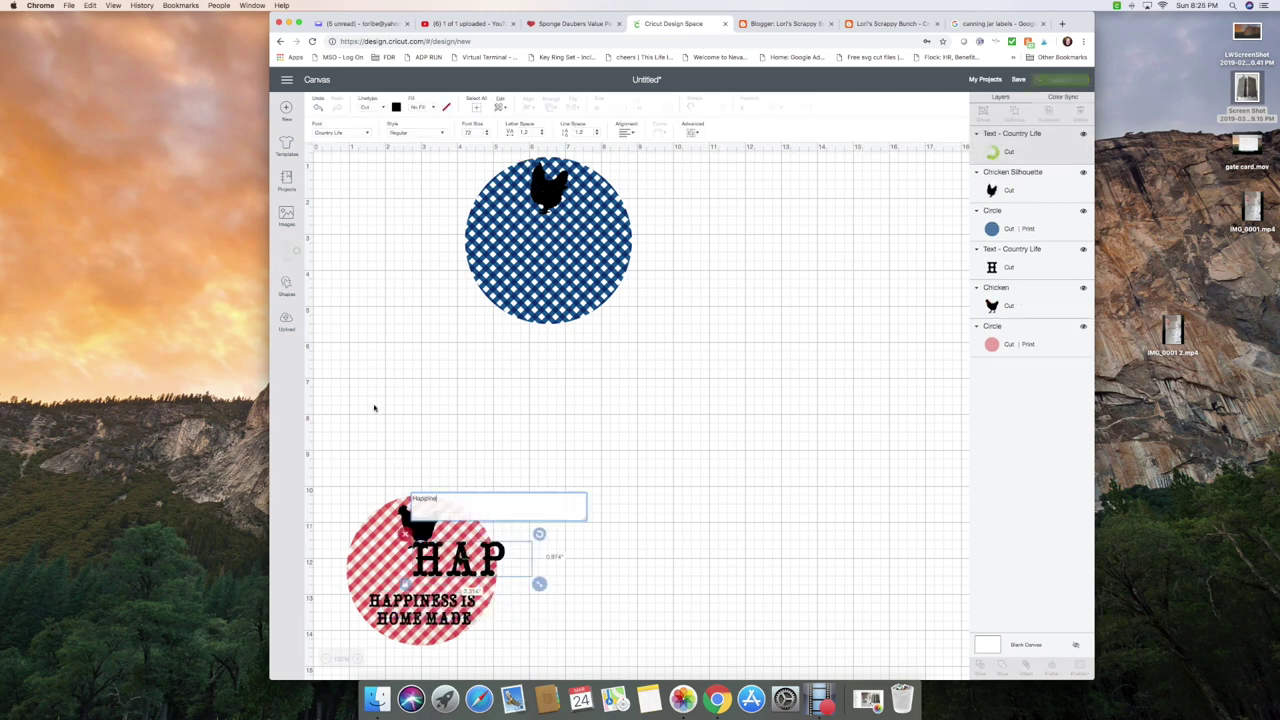
pyautogui.write('ss is')
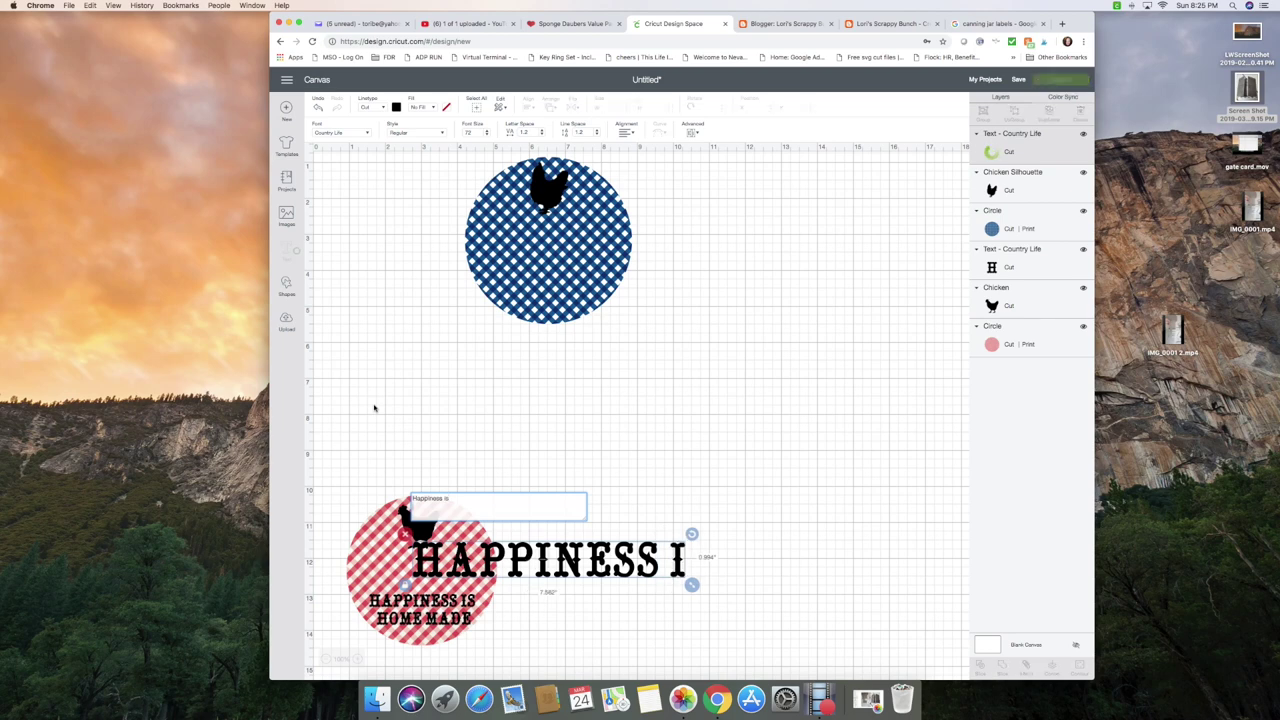
pyautogui.press('Return')
pyautogui.write('Homemade')
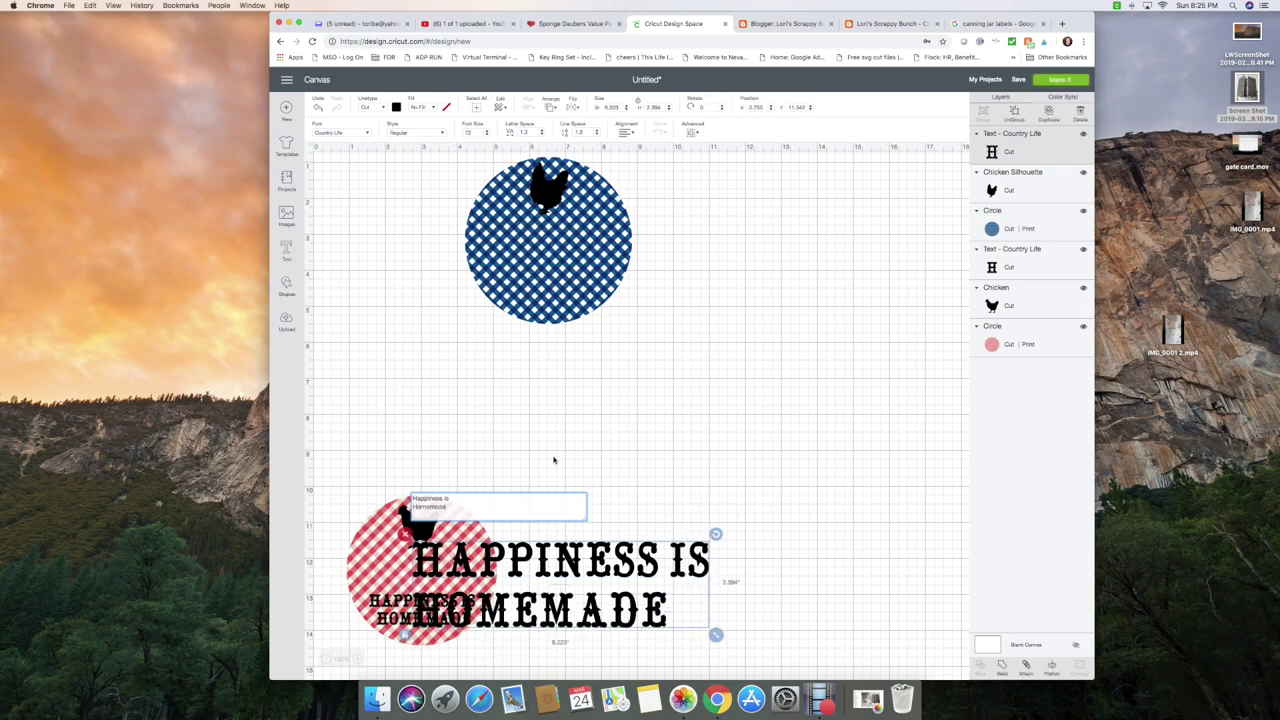
# Move the HAPPINESS IS HOMEMADE text up over the blue gingham circle
pyautogui.click(600, 440)
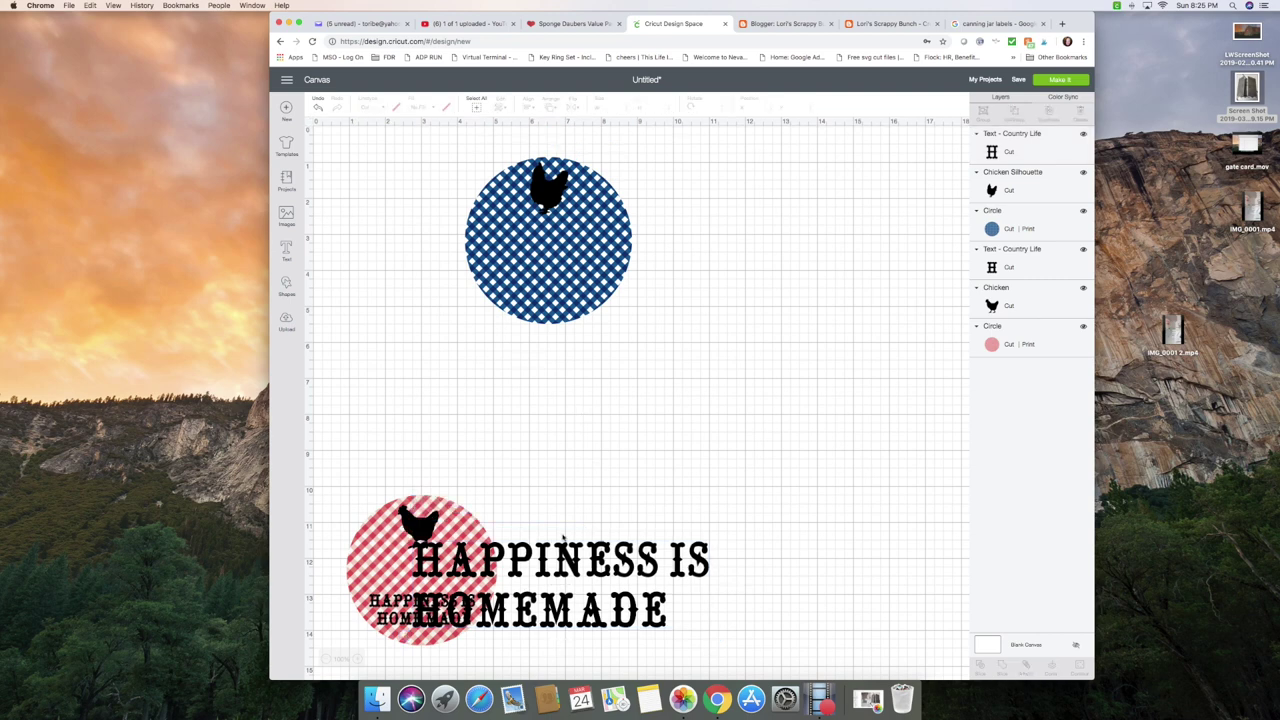
pyautogui.moveTo(570, 555); pyautogui.dragTo(553, 485)
pyautogui.moveTo(538, 580); pyautogui.dragTo(570, 448)
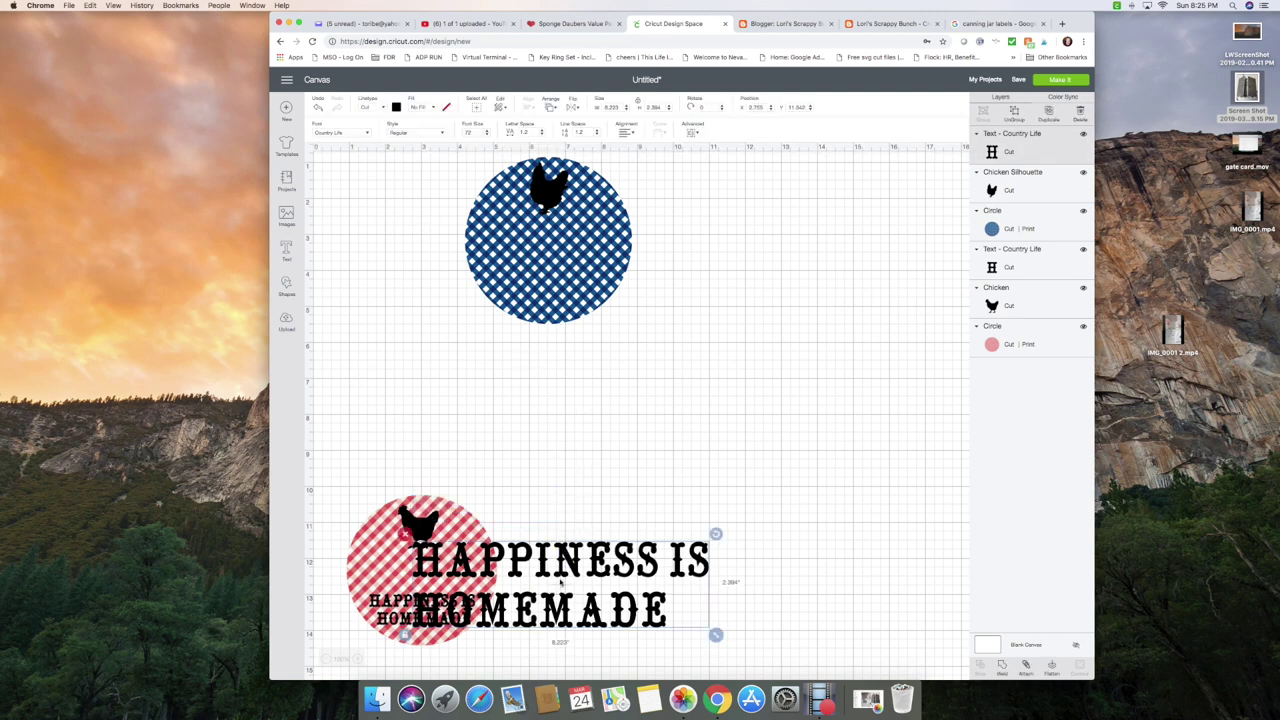
pyautogui.click(560, 585)
pyautogui.click(550, 565)
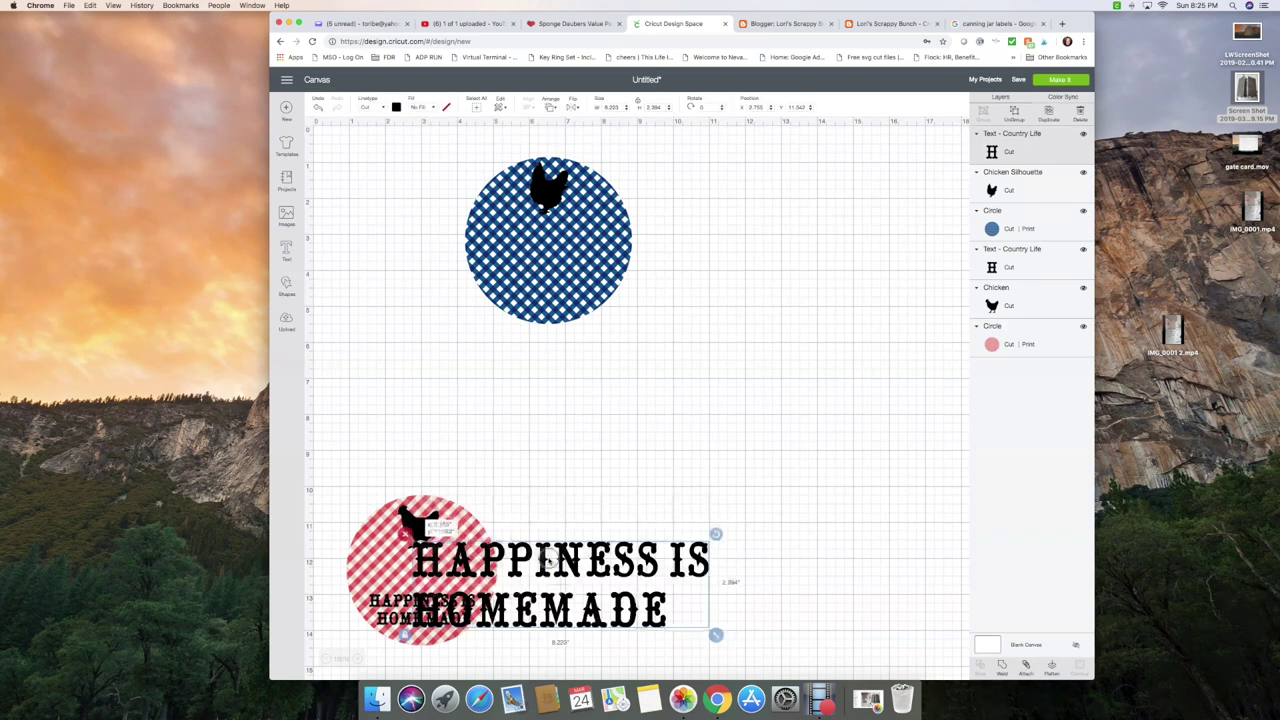
pyautogui.moveTo(548, 560); pyautogui.dragTo(565, 257)
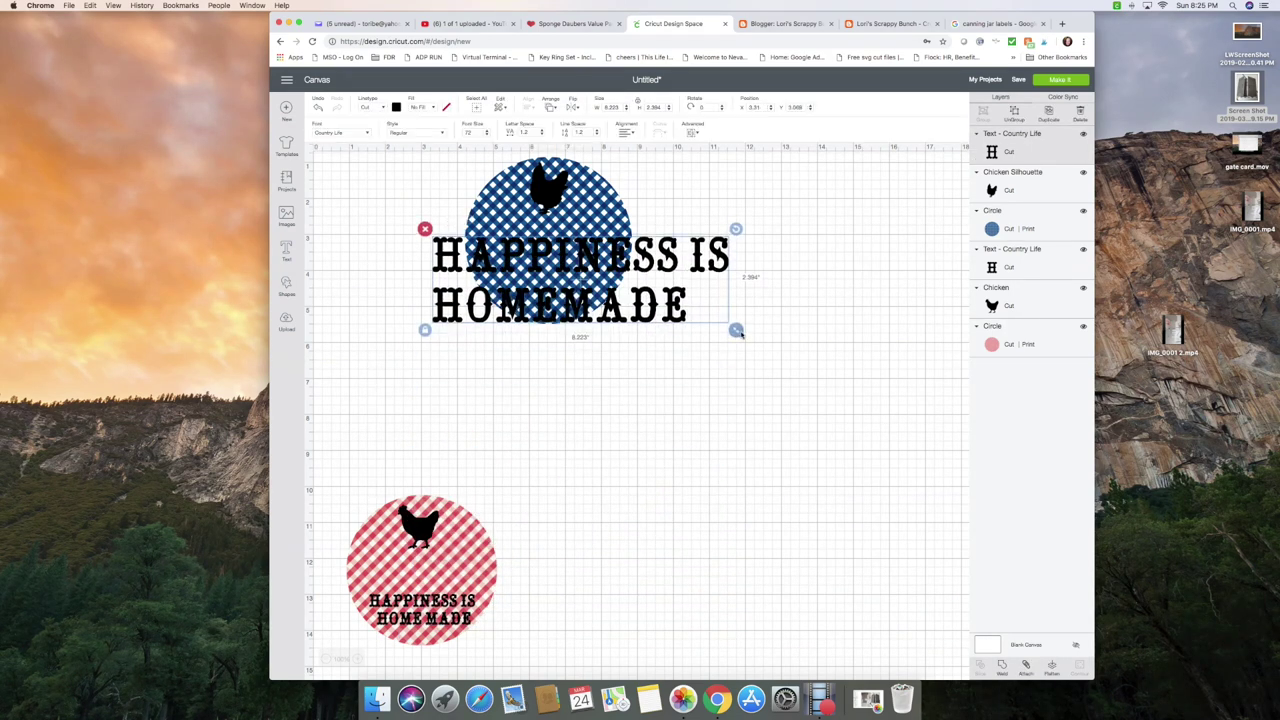
# Shrink the text to fit the circle's lower half
pyautogui.moveTo(740, 334); pyautogui.dragTo(592, 290)
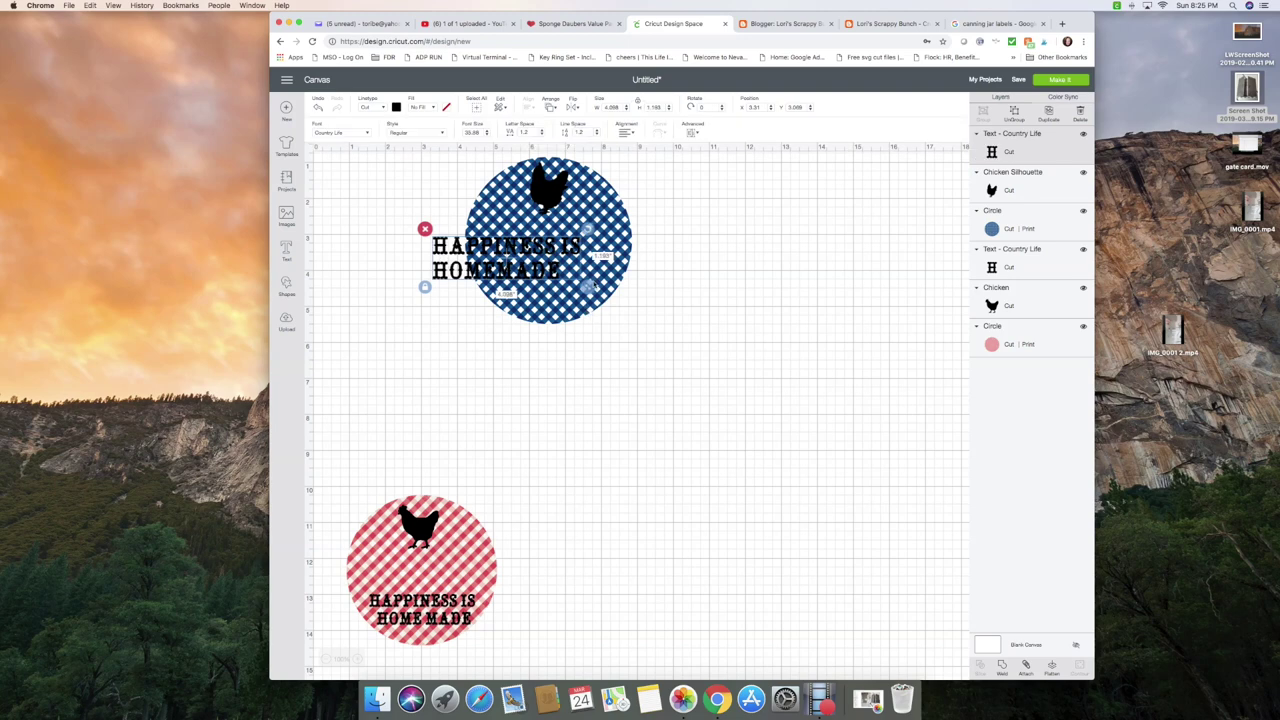
pyautogui.moveTo(524, 267); pyautogui.dragTo(565, 287)
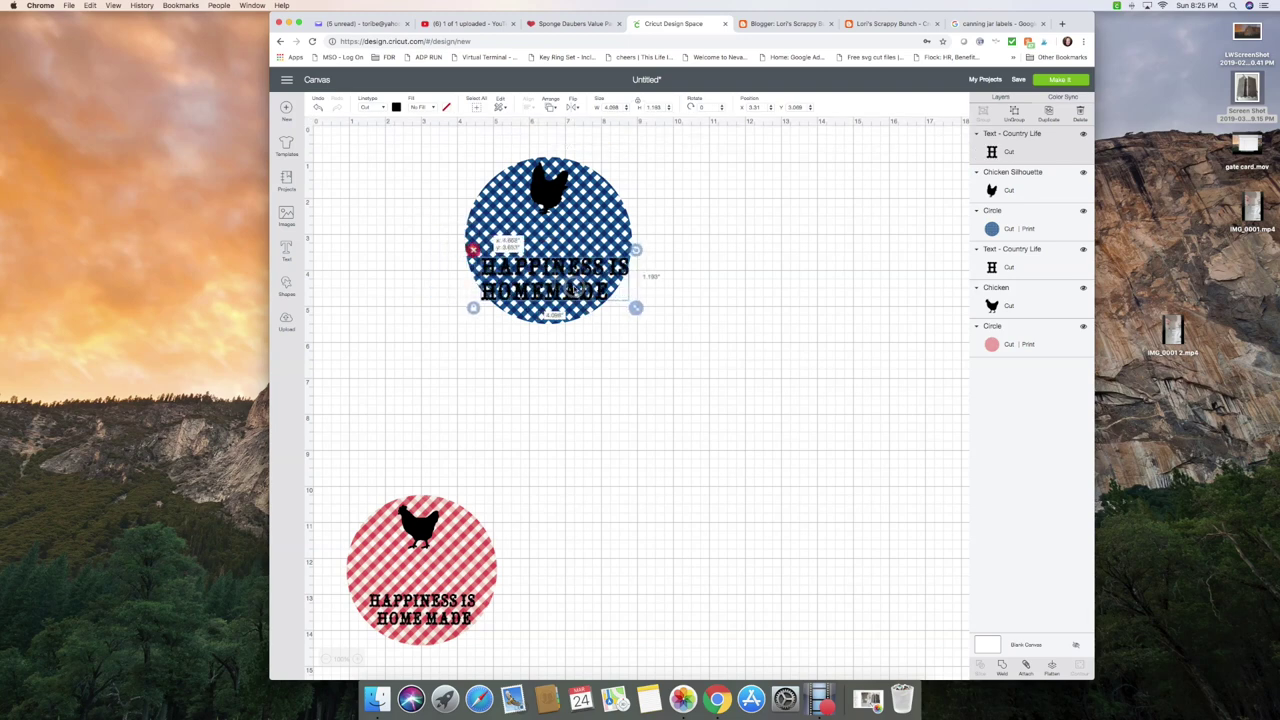
pyautogui.moveTo(636, 307); pyautogui.dragTo(605, 298)
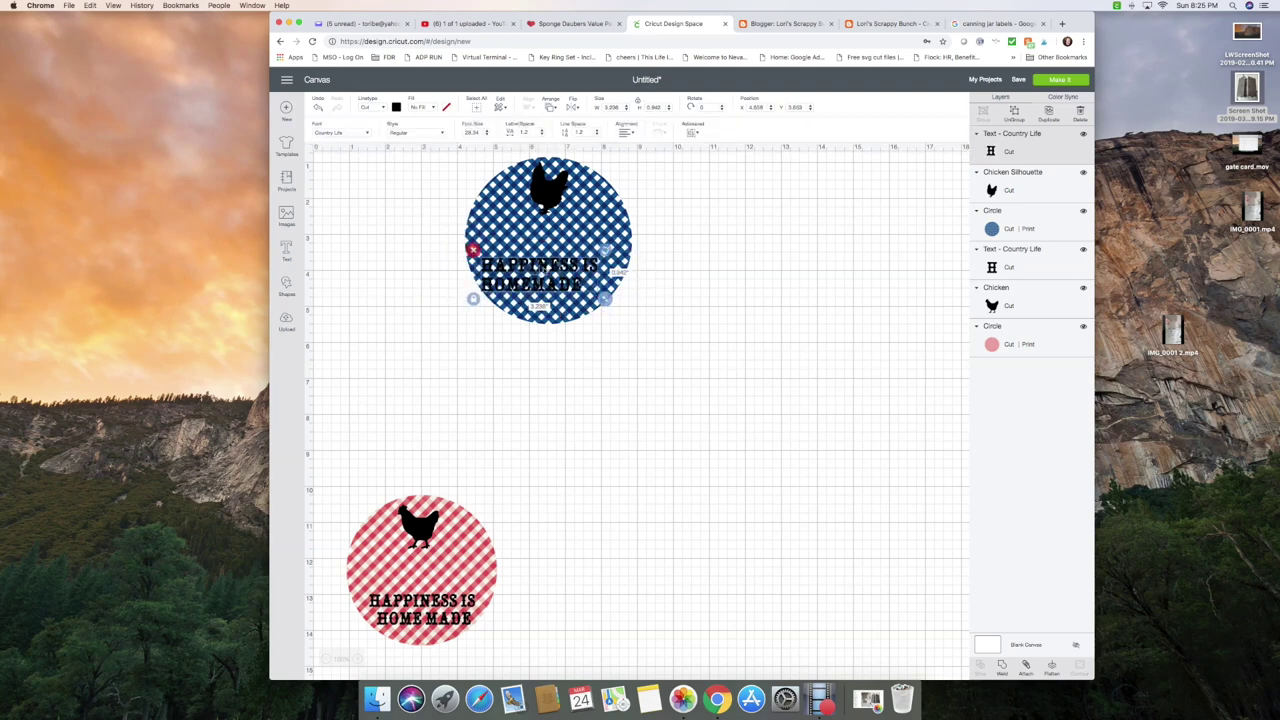
pyautogui.moveTo(540, 270); pyautogui.dragTo(557, 282)
pyautogui.click(726, 285)
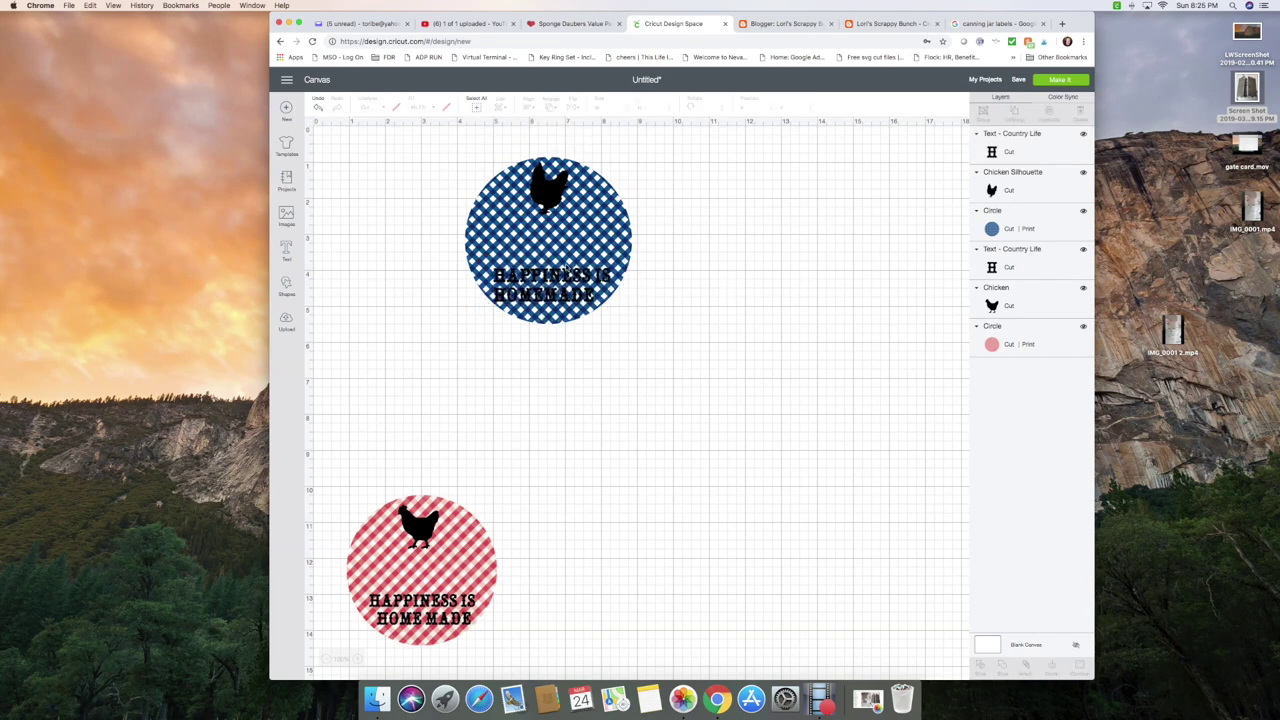
# Centre-align the two text lines and centre them beneath the hen
pyautogui.click(555, 282)
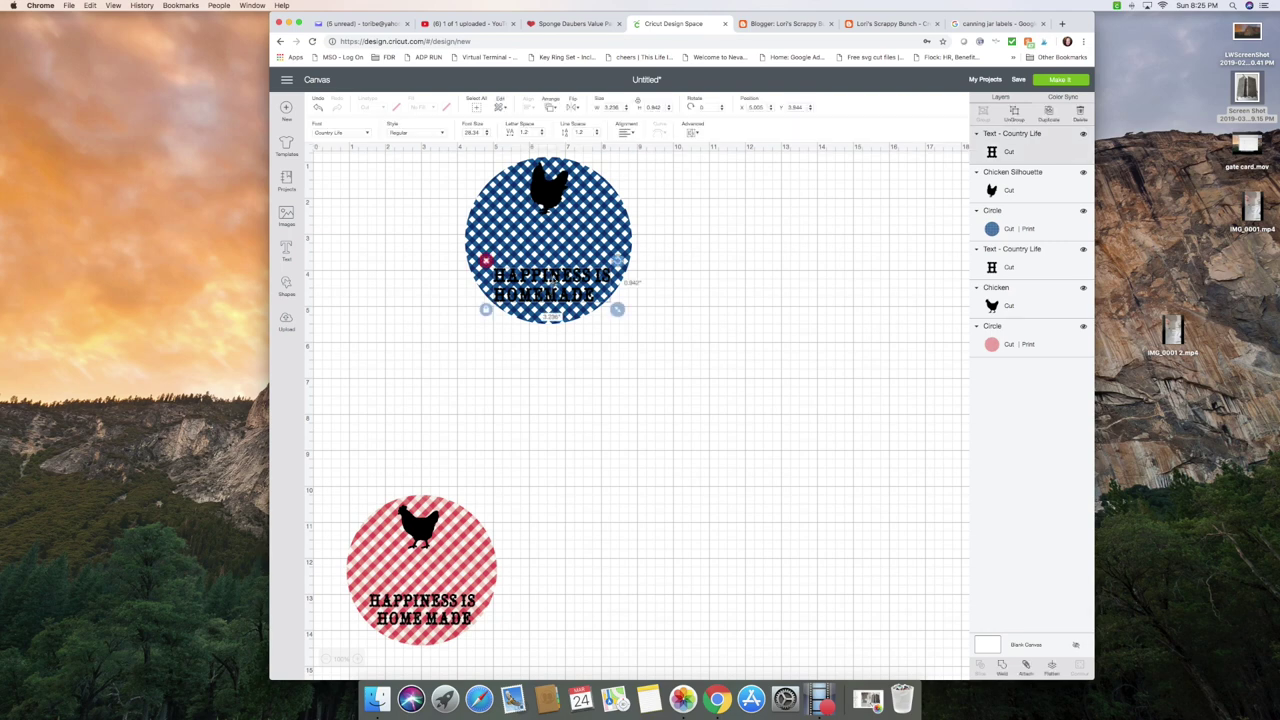
pyautogui.click(632, 134)
pyautogui.click(644, 160)
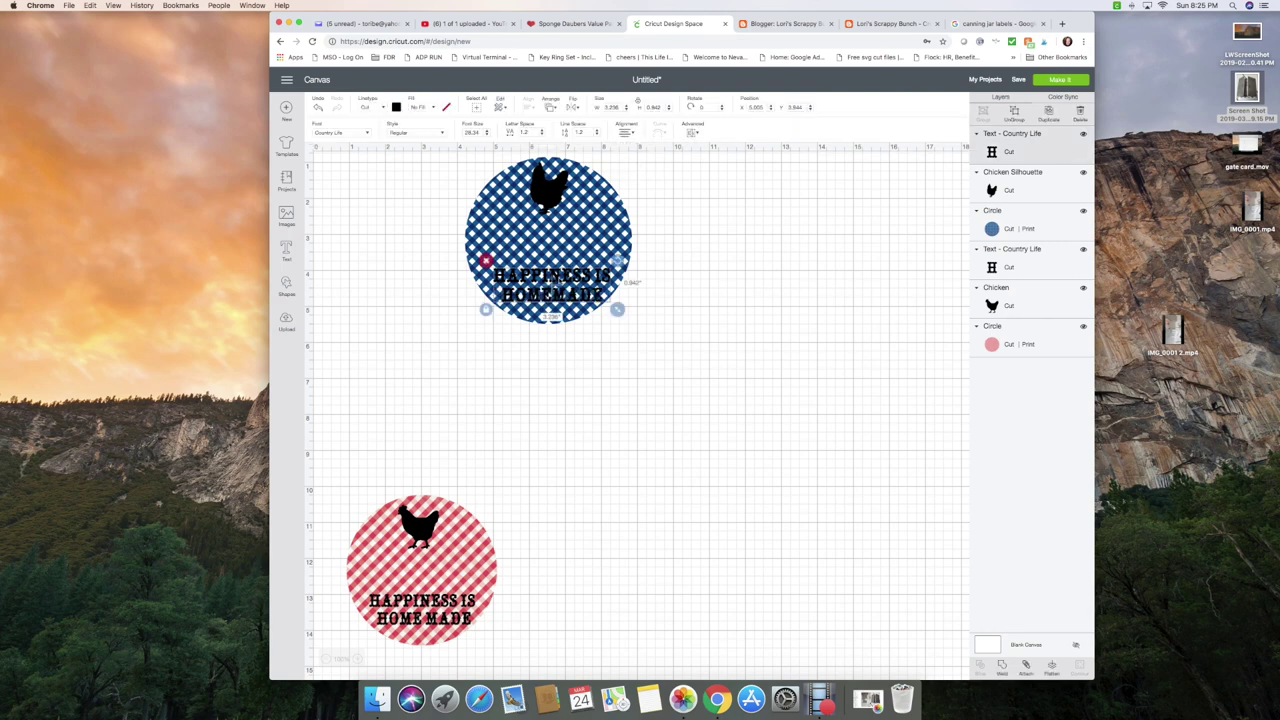
pyautogui.moveTo(561, 281); pyautogui.dragTo(555, 280)
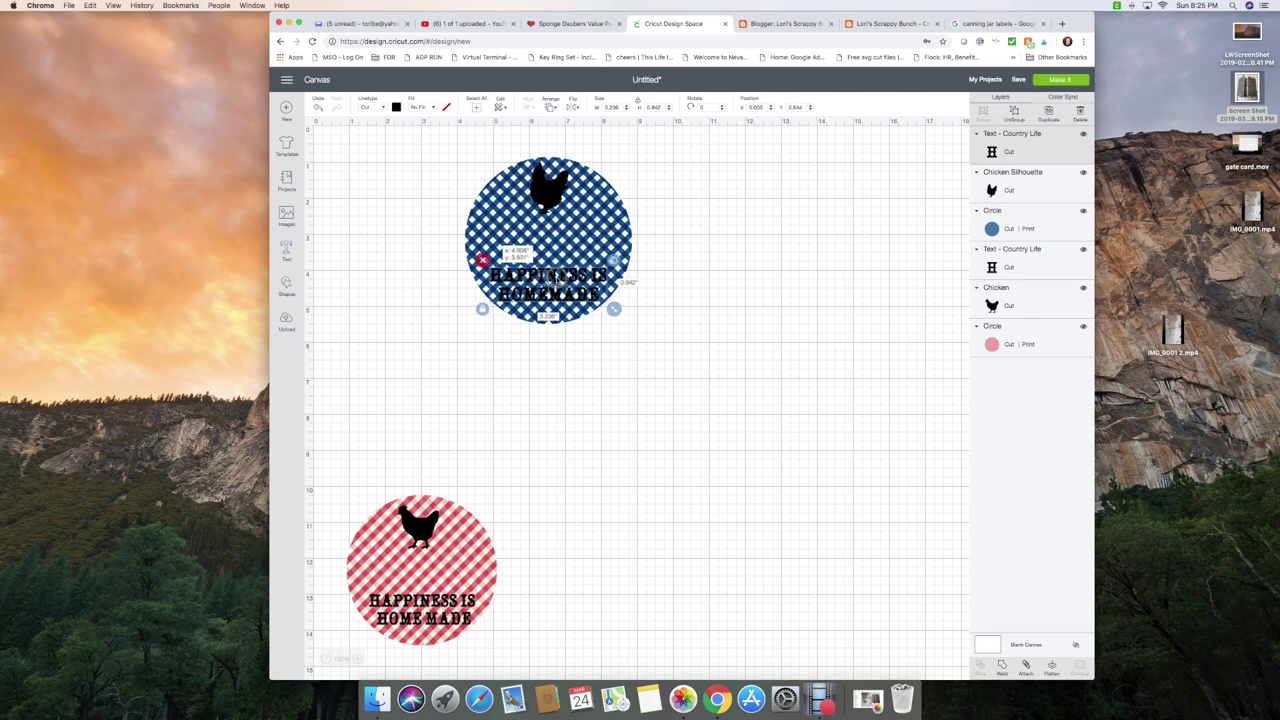
pyautogui.moveTo(555, 280); pyautogui.dragTo(555, 280)
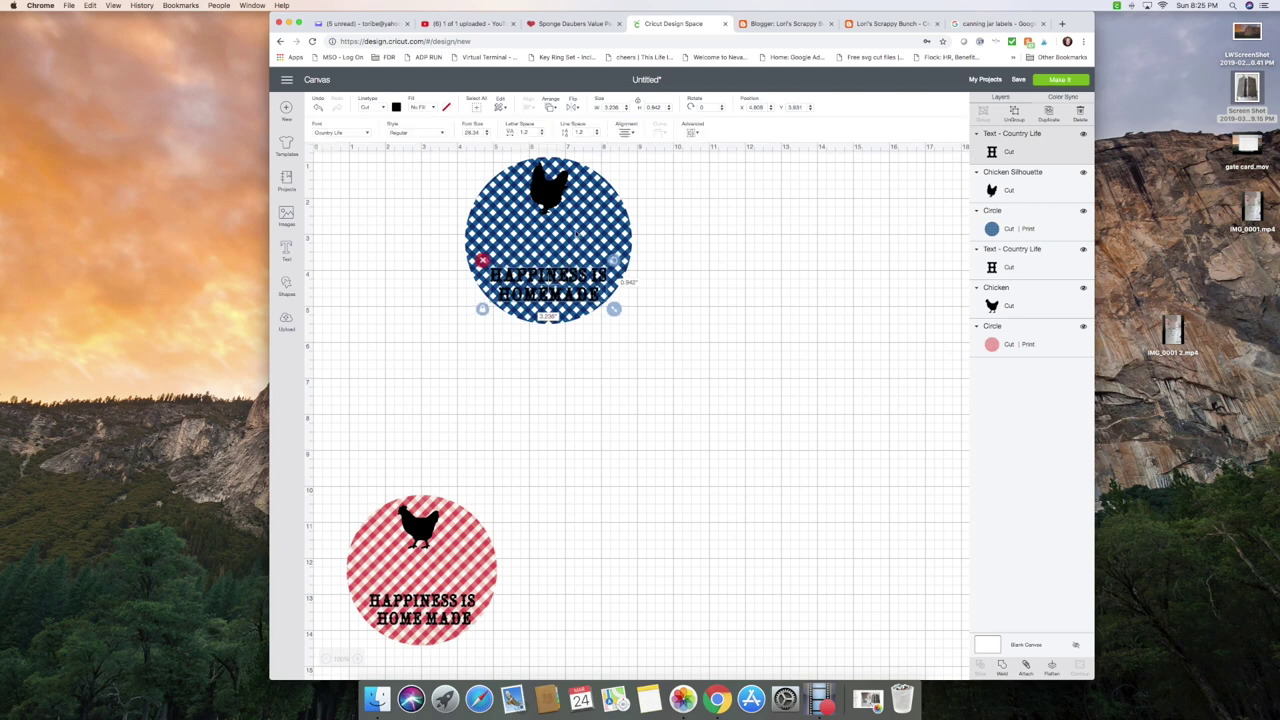
pyautogui.click(582, 232)
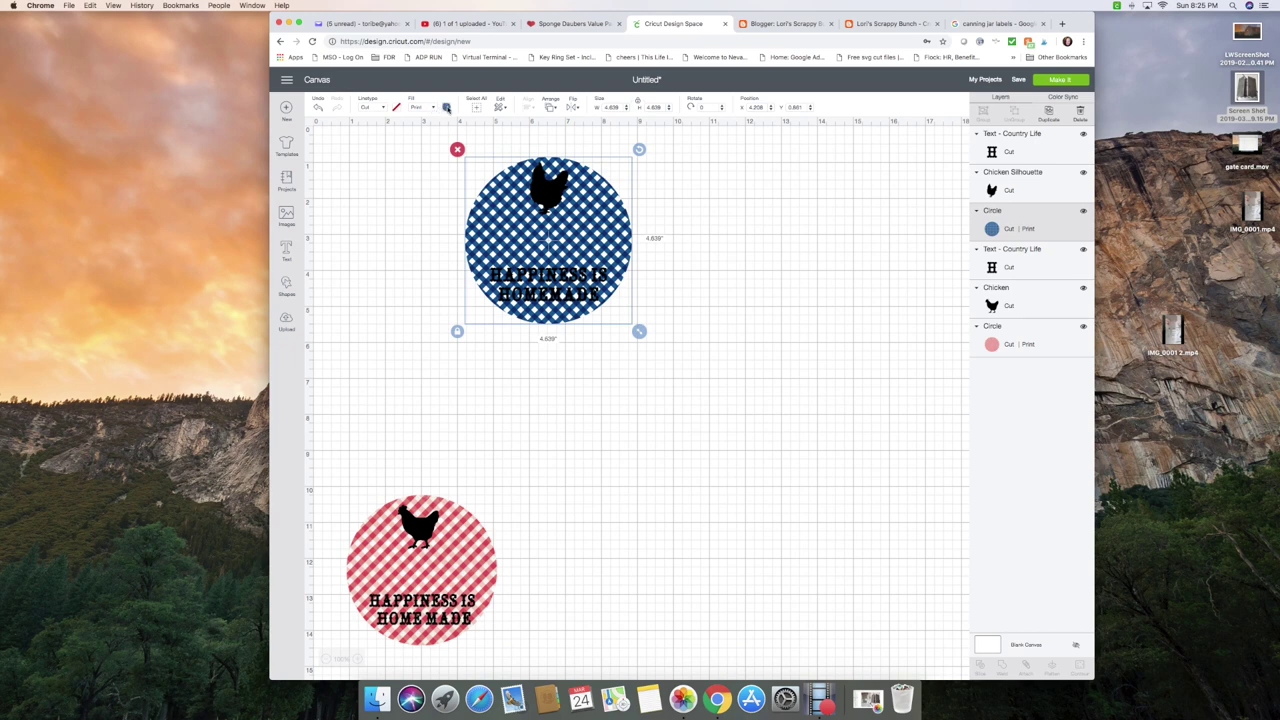
# Replace the top circle's blue gingham fill with the teal gingham pattern
pyautogui.click(446, 107)
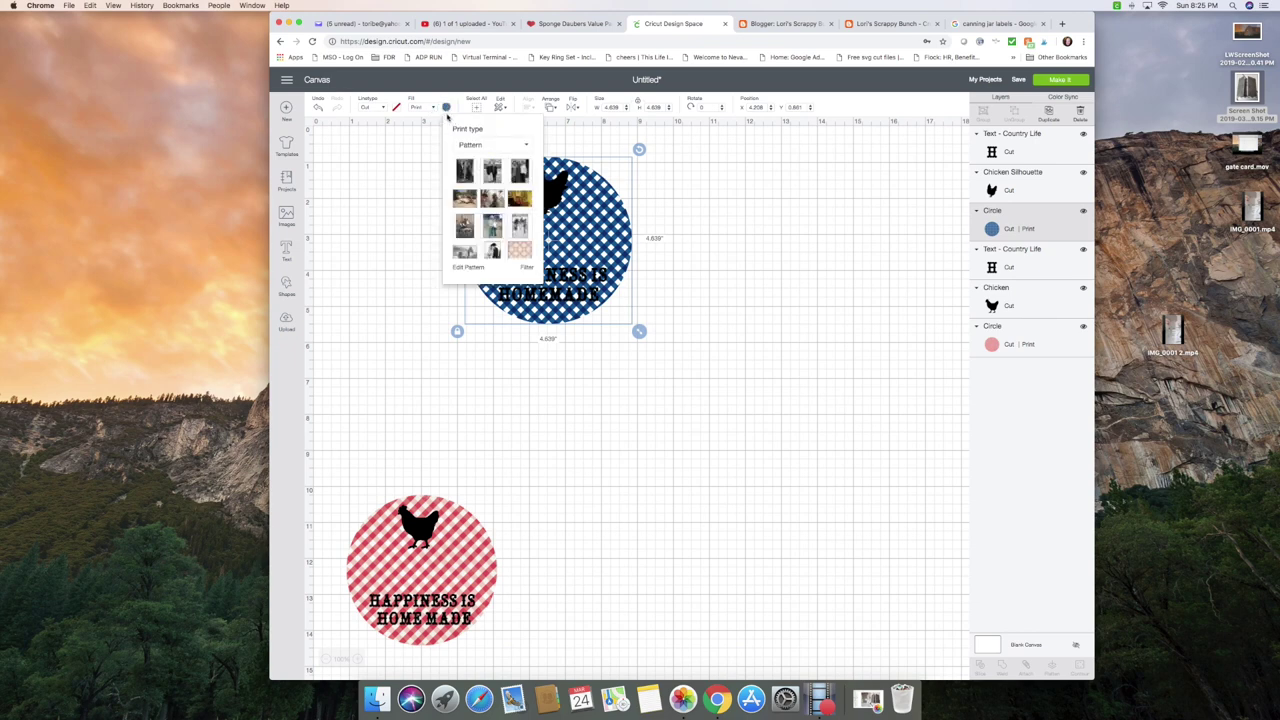
pyautogui.scroll(-10, 510, 213)
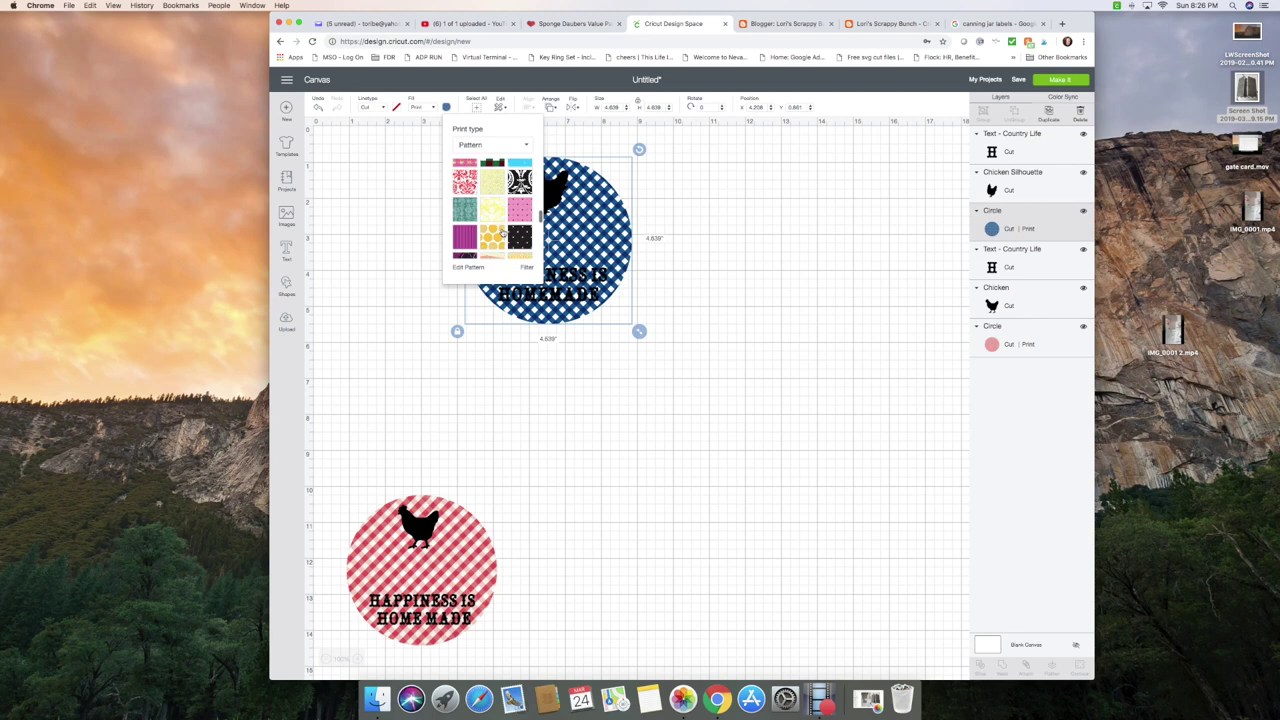
pyautogui.scroll(-10, 502, 234)
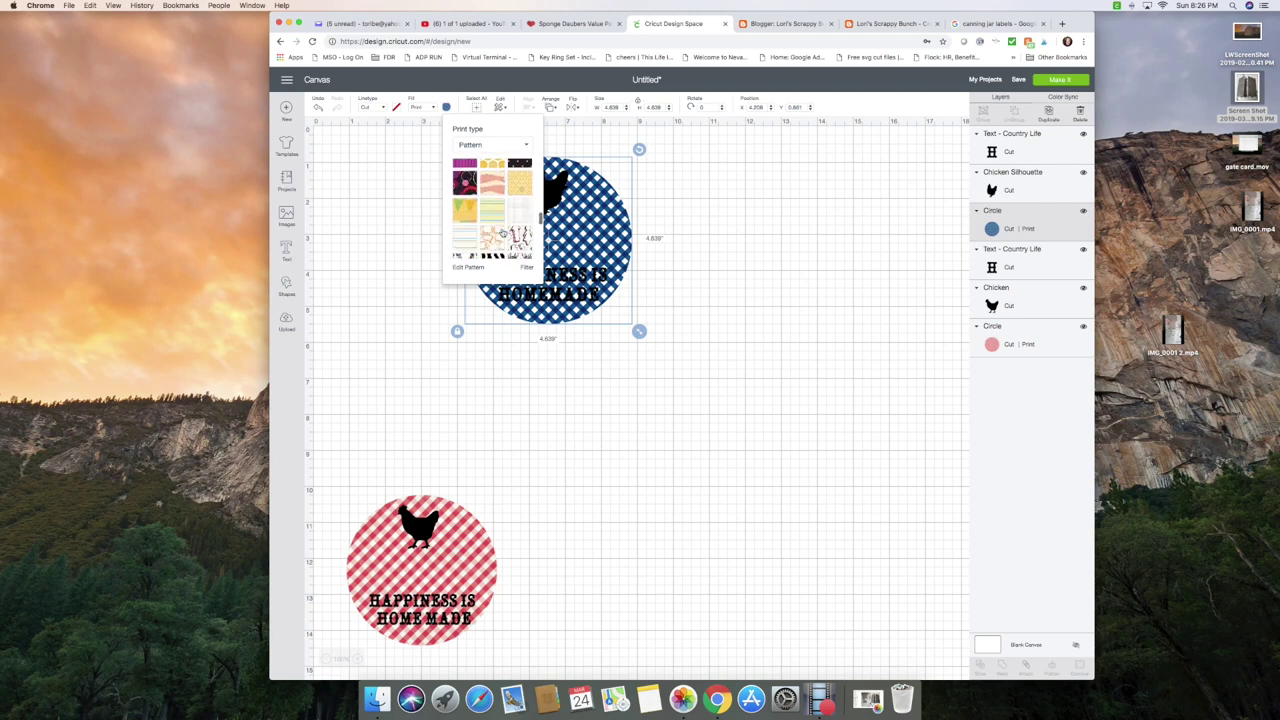
pyautogui.scroll(-10, 502, 234)
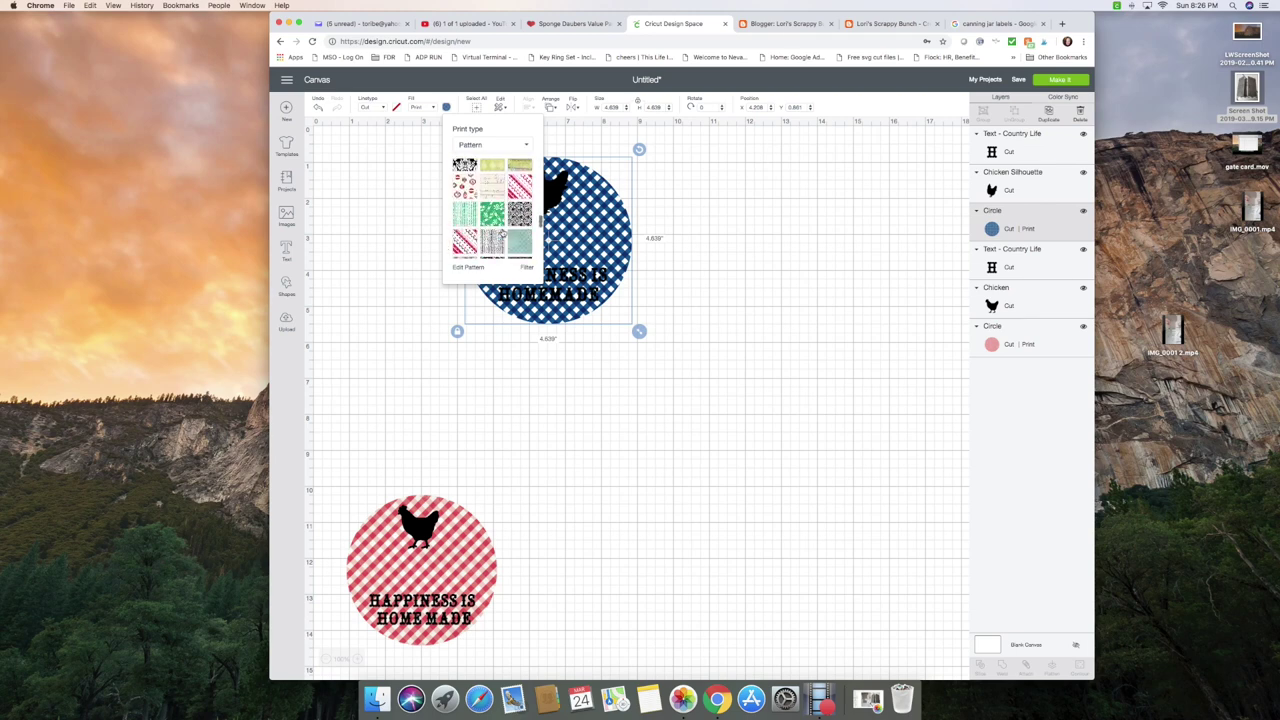
pyautogui.scroll(-8, 502, 233)
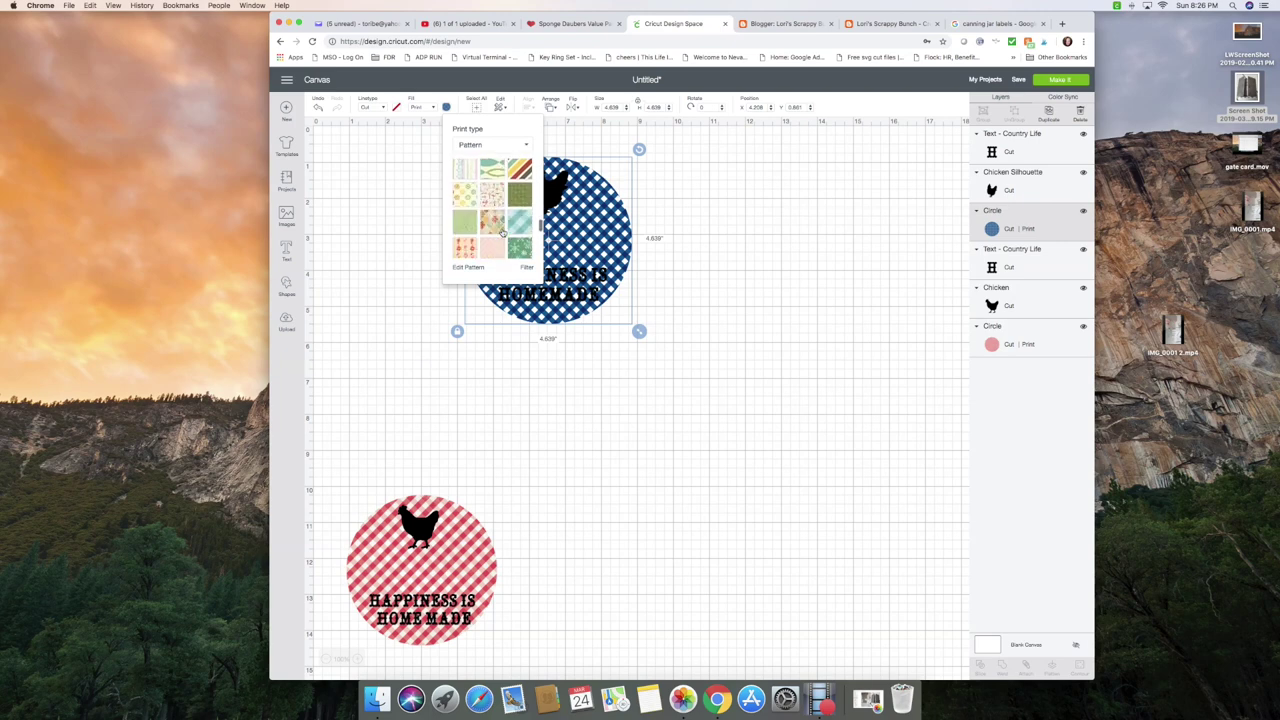
pyautogui.click(514, 229)
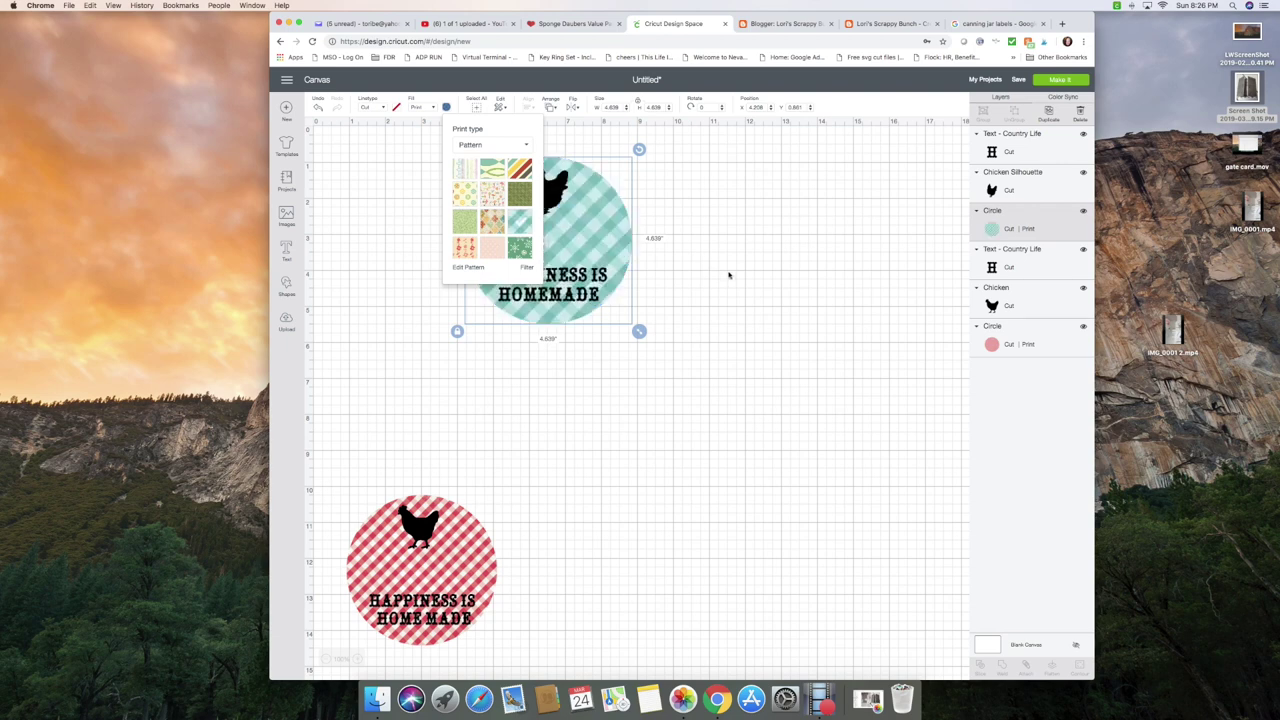
pyautogui.click(660, 255)
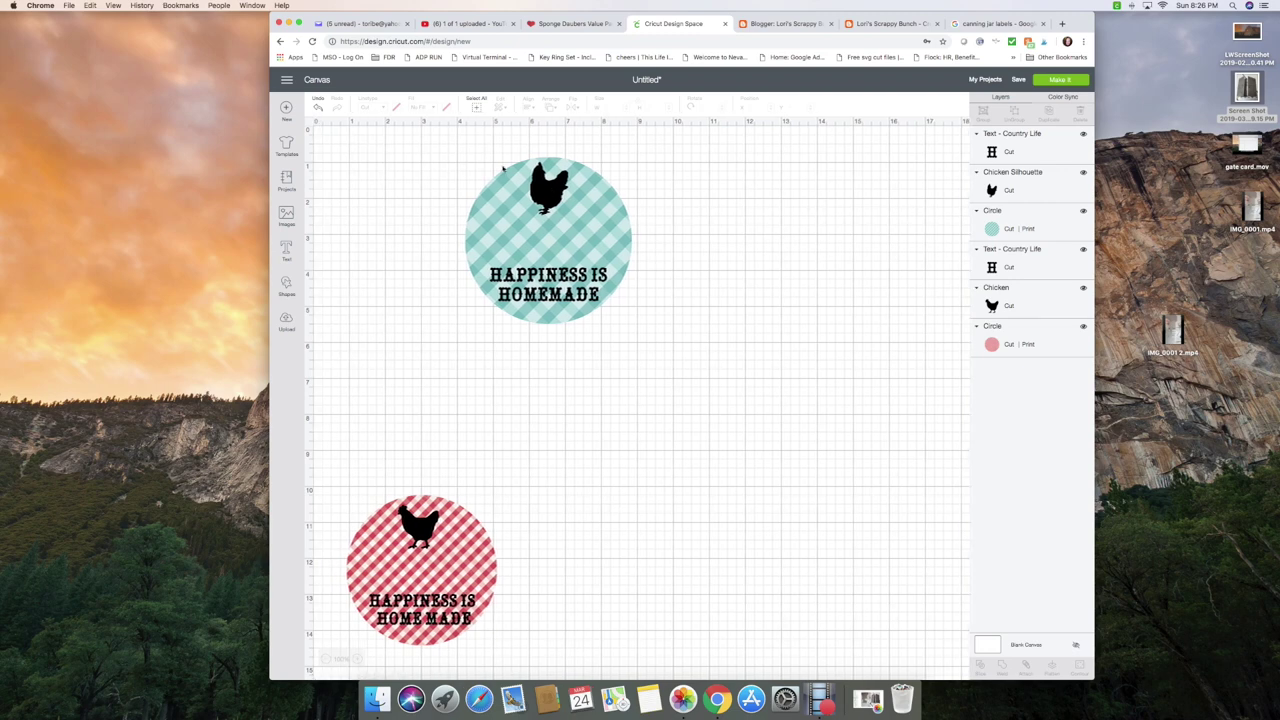
# Try centring the teal label's parts vertically, then undo it
pyautogui.moveTo(466, 150); pyautogui.dragTo(646, 346)
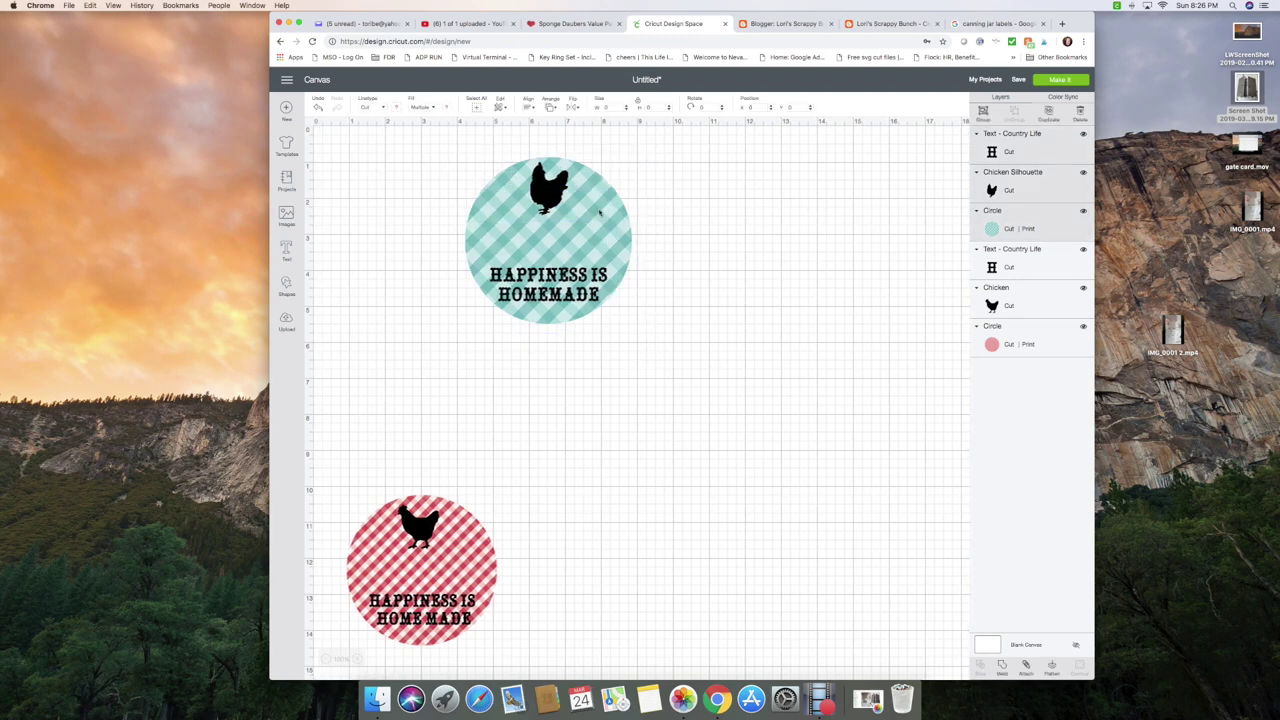
pyautogui.click(528, 108)
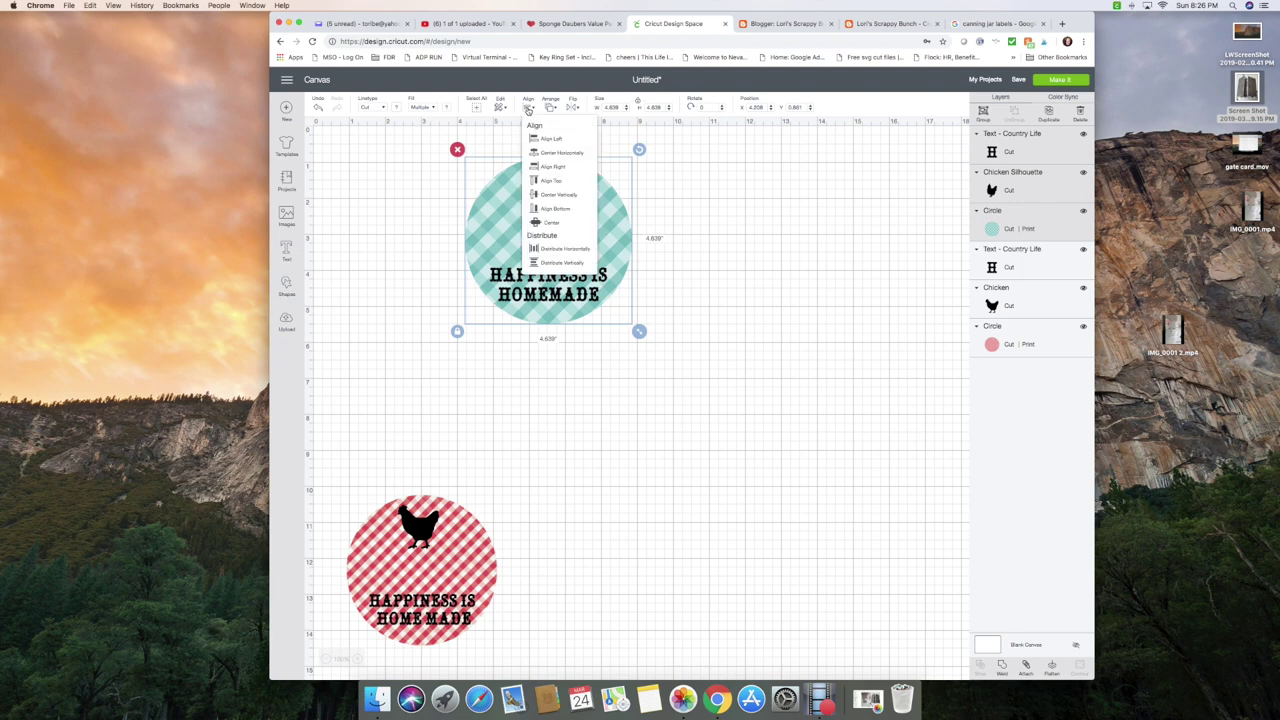
pyautogui.click(556, 195)
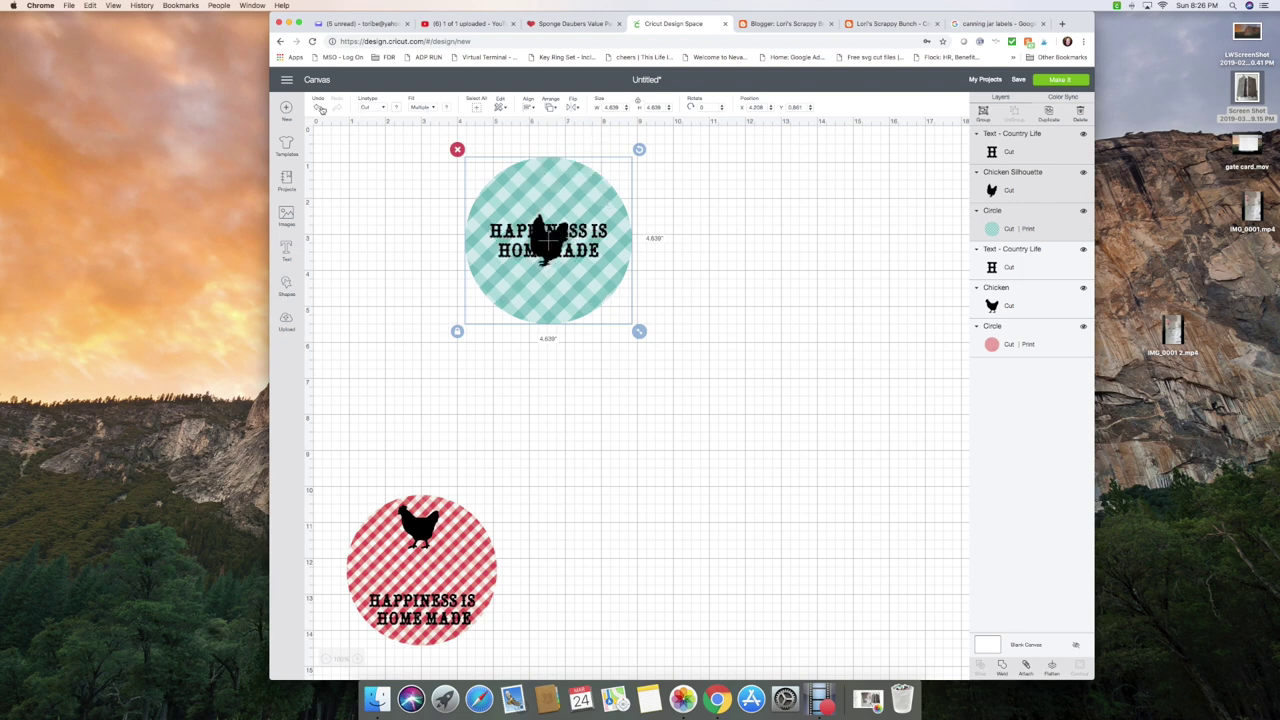
pyautogui.click(324, 108)
# Centre the hen horizontally on the teal label by aligning all its parts
pyautogui.moveTo(457, 147); pyautogui.dragTo(656, 342)
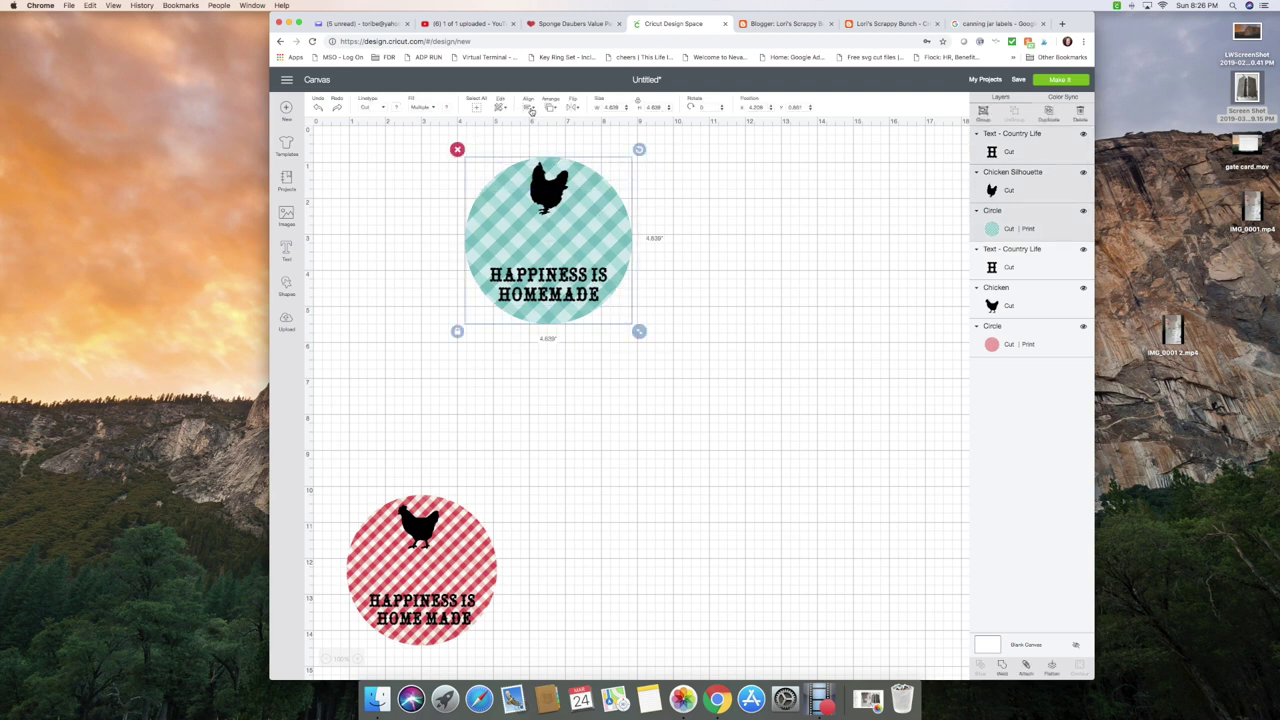
pyautogui.click(528, 105)
pyautogui.click(550, 153)
pyautogui.click(767, 256)
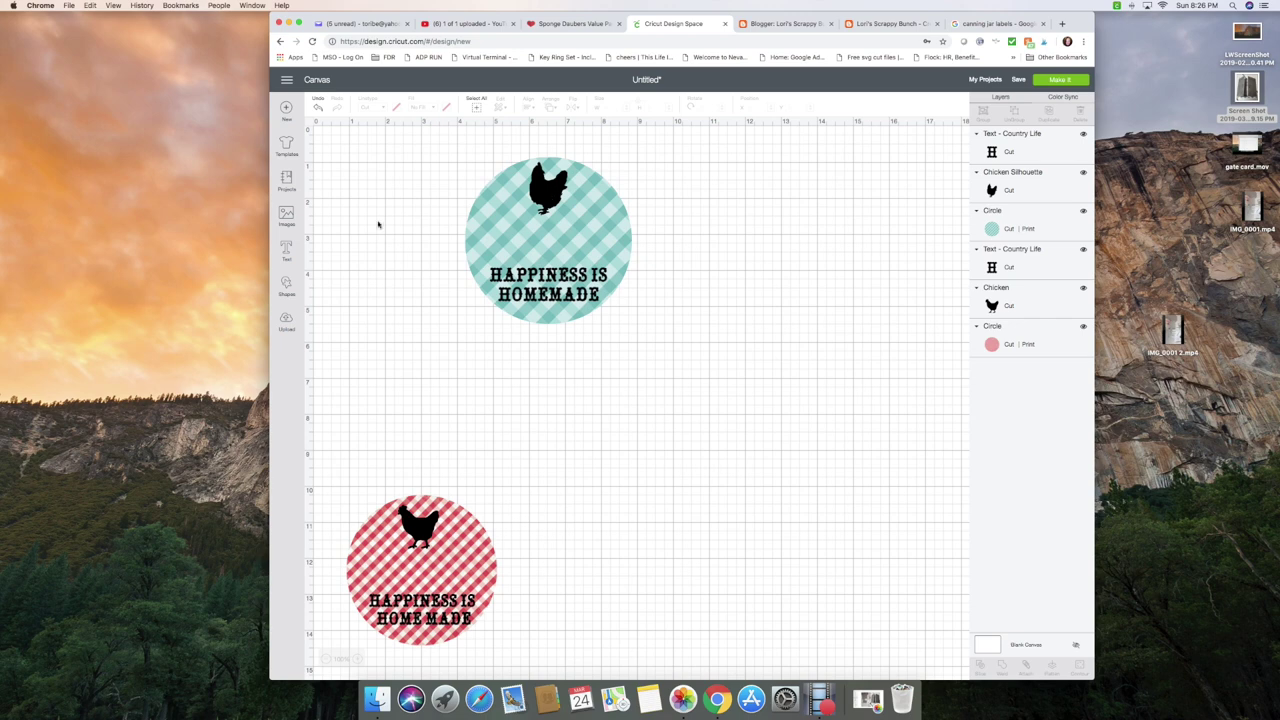
# Search the image library for 'Tuna' in place of 'Chicken'
pyautogui.click(287, 217)
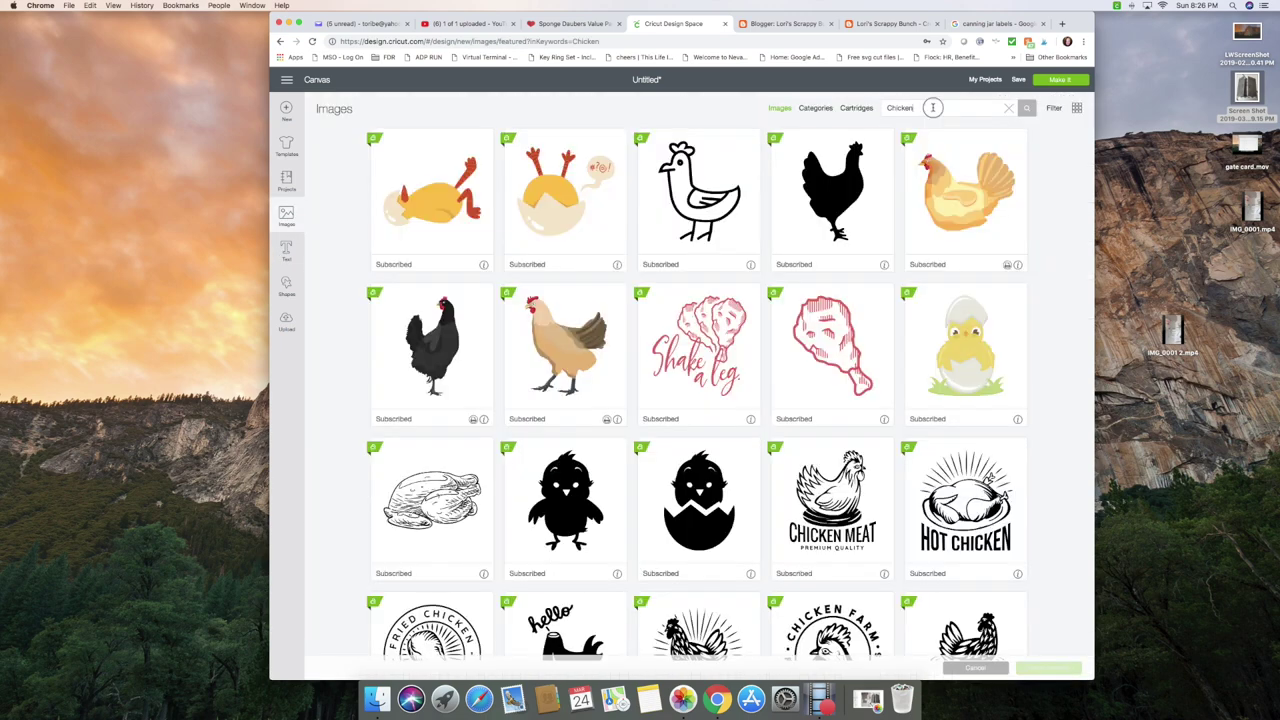
pyautogui.moveTo(932, 107); pyautogui.dragTo(874, 112)
pyautogui.write('Tuna')
pyautogui.press('Return')
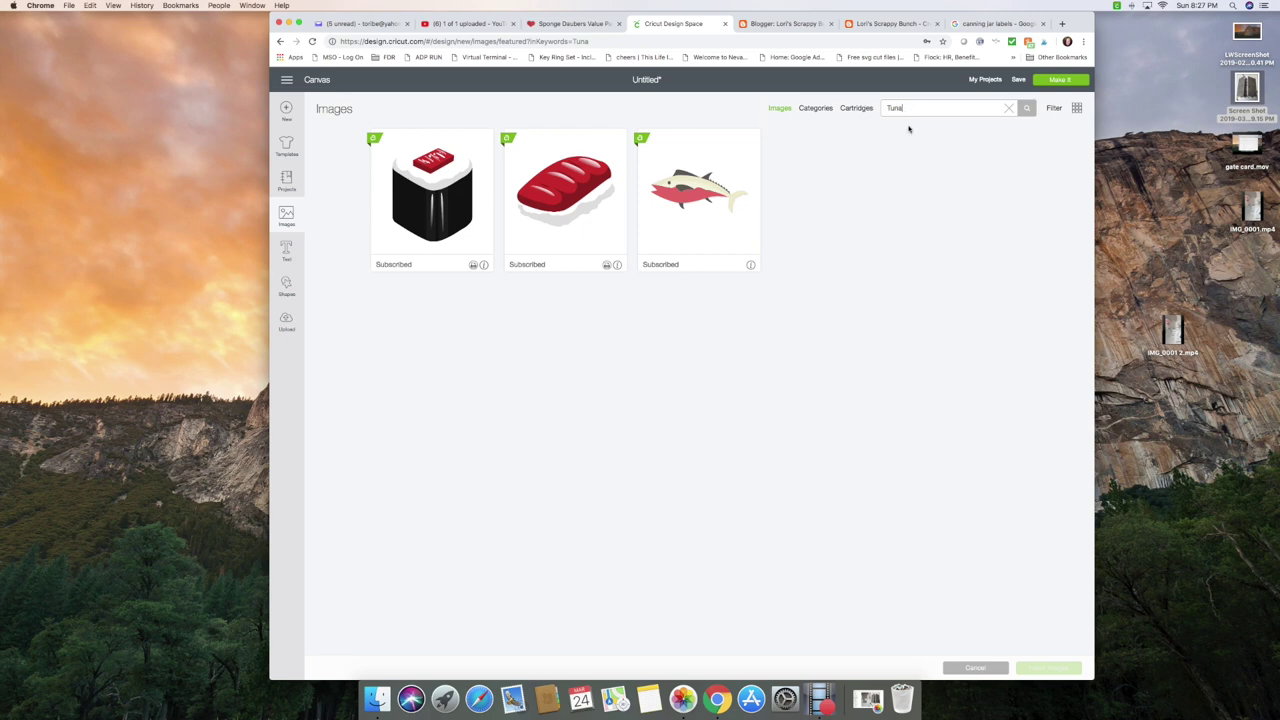
# Shrink the hen on the teal label slightly
pyautogui.click(287, 217)
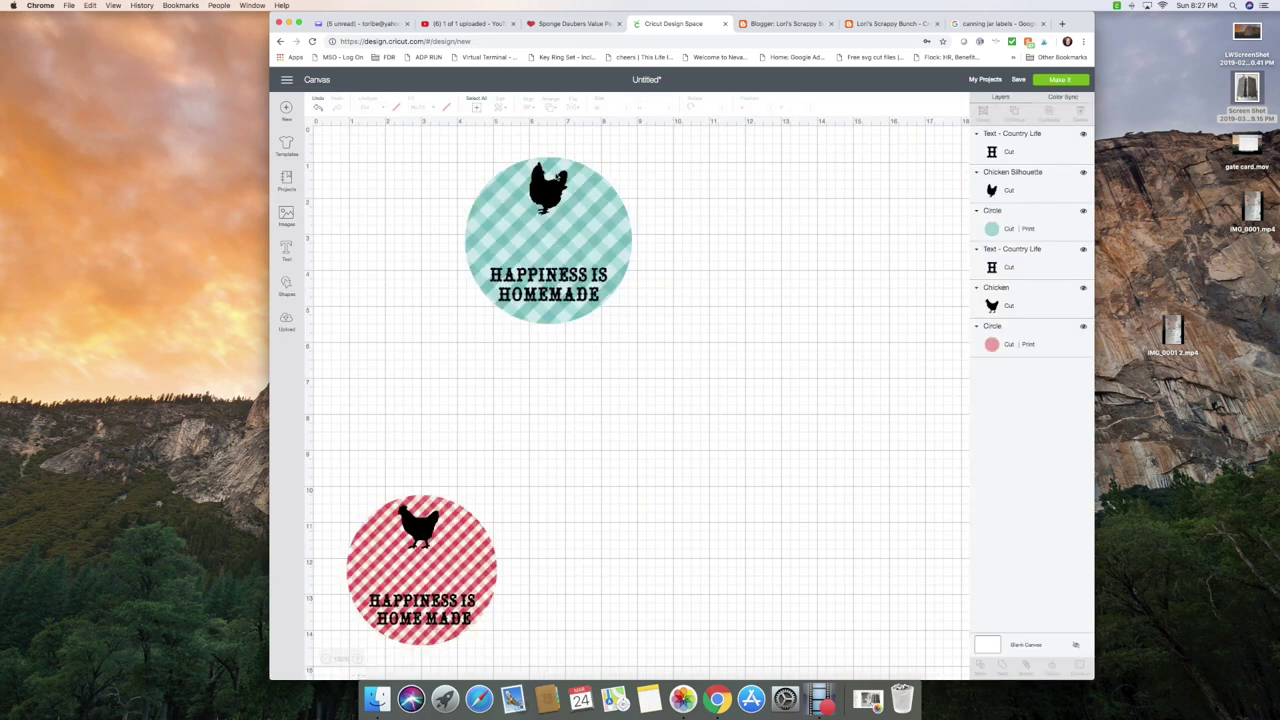
pyautogui.click(546, 194)
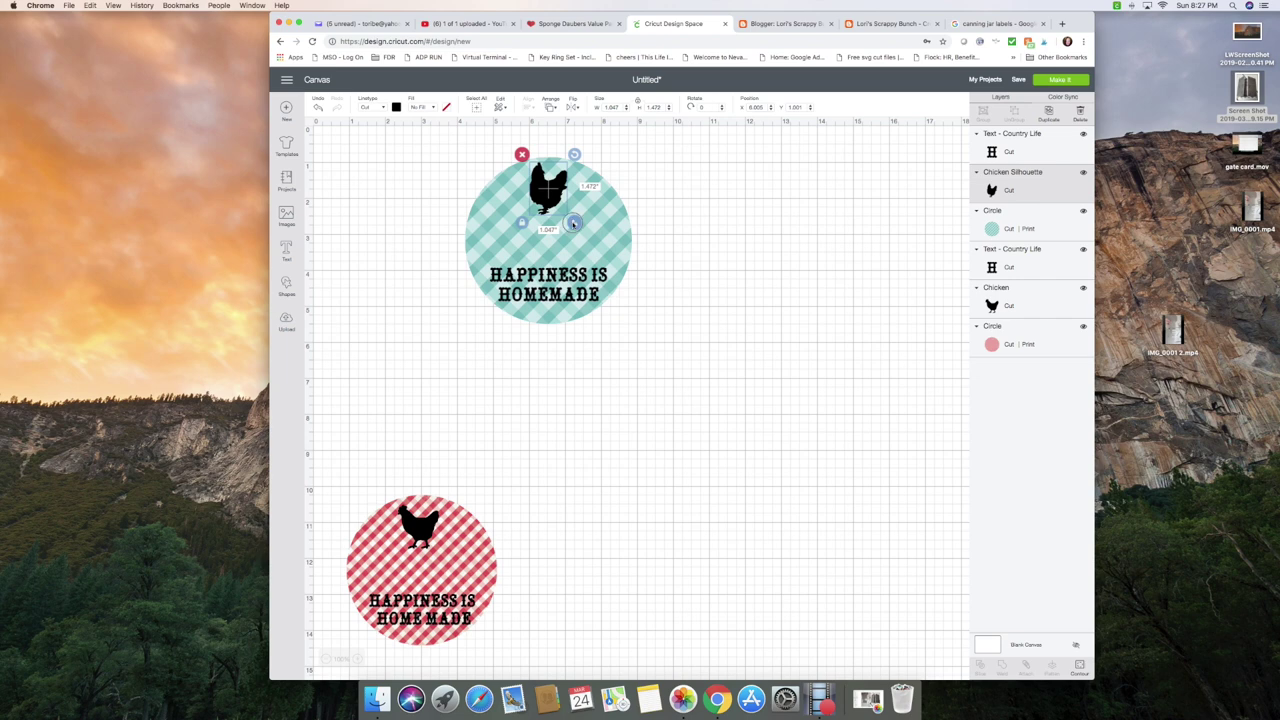
pyautogui.moveTo(573, 224); pyautogui.dragTo(568, 214)
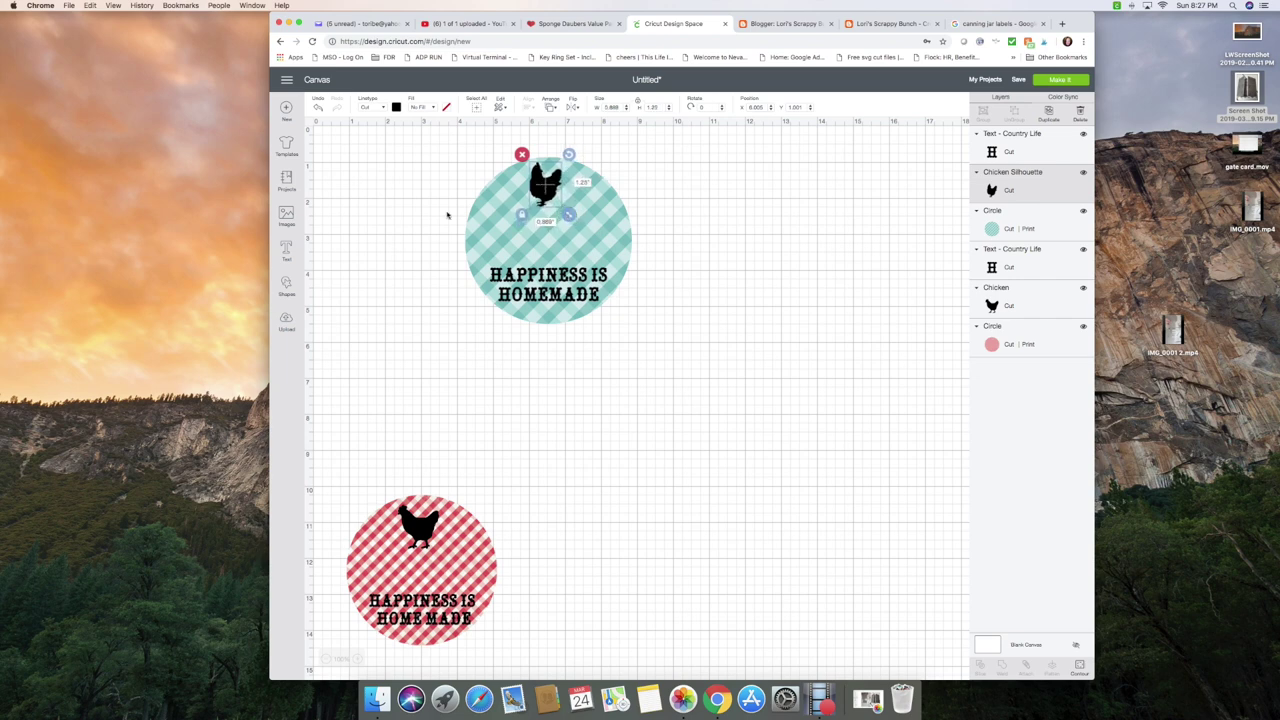
pyautogui.click(379, 224)
# Add the text 'Tuna' and place it on the teal label above HAPPINESS IS HOMEMADE
pyautogui.click(286, 250)
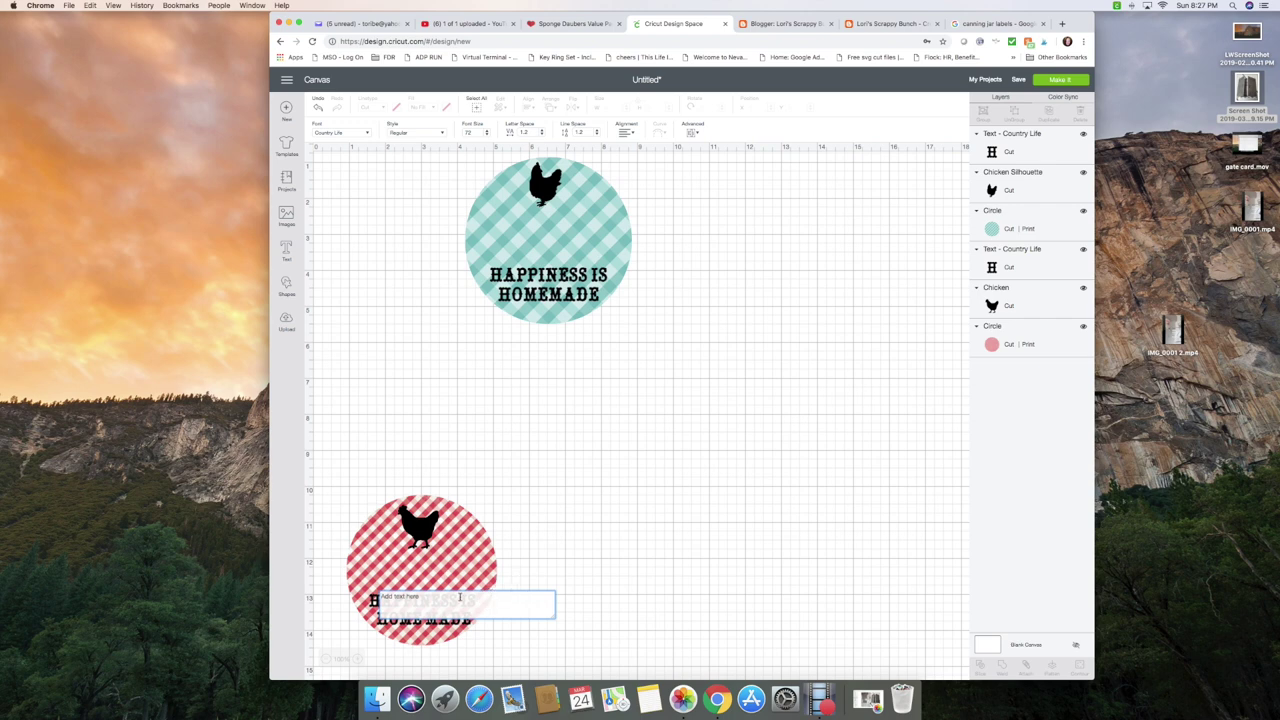
pyautogui.write('Tuna')
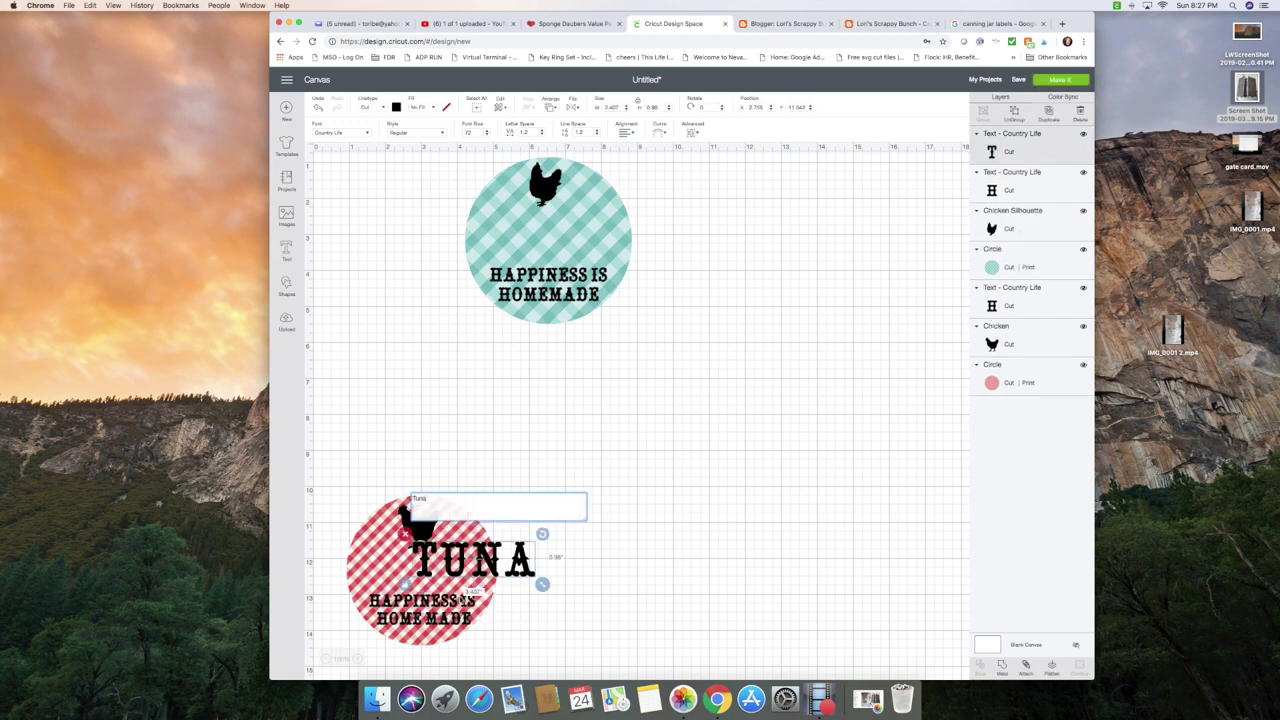
pyautogui.moveTo(480, 556); pyautogui.dragTo(551, 243)
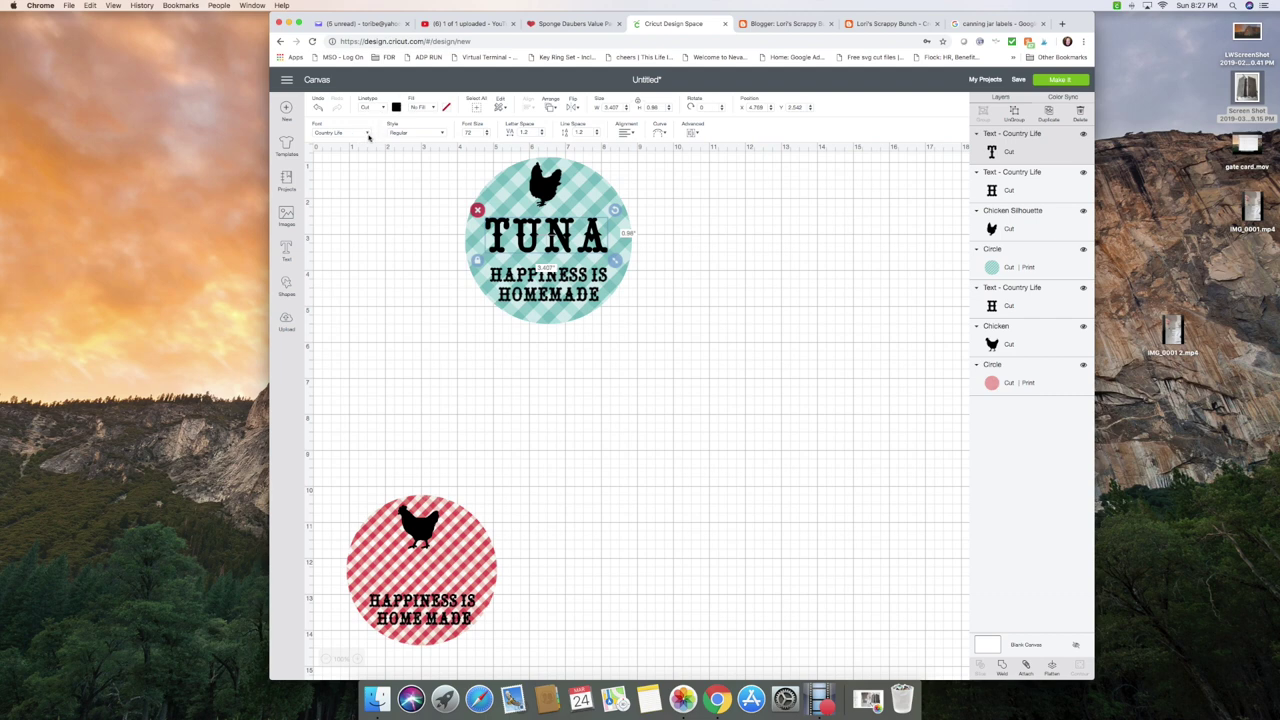
# Scroll the TUNA text's font list down to the E fonts such as Equinox Com
pyautogui.click(367, 134)
pyautogui.scroll(-5, 400, 150)
pyautogui.click(380, 132)
pyautogui.click(367, 134)
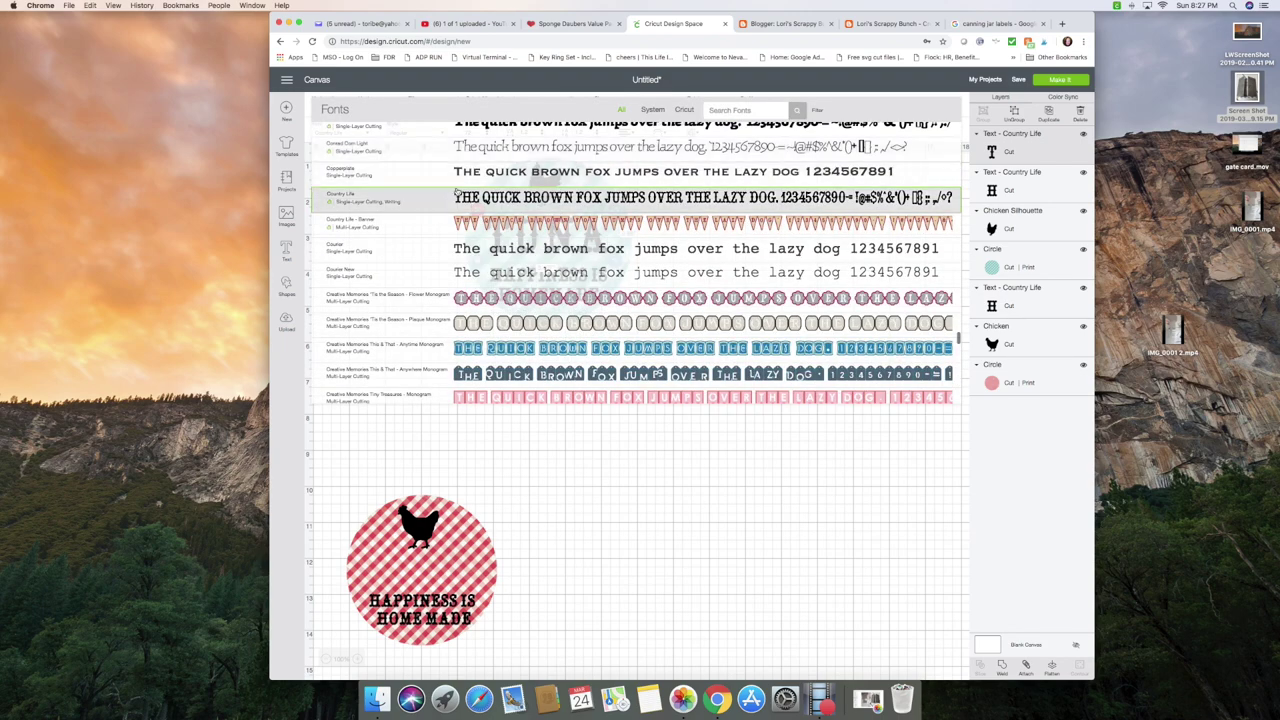
pyautogui.scroll(-15, 455, 192)
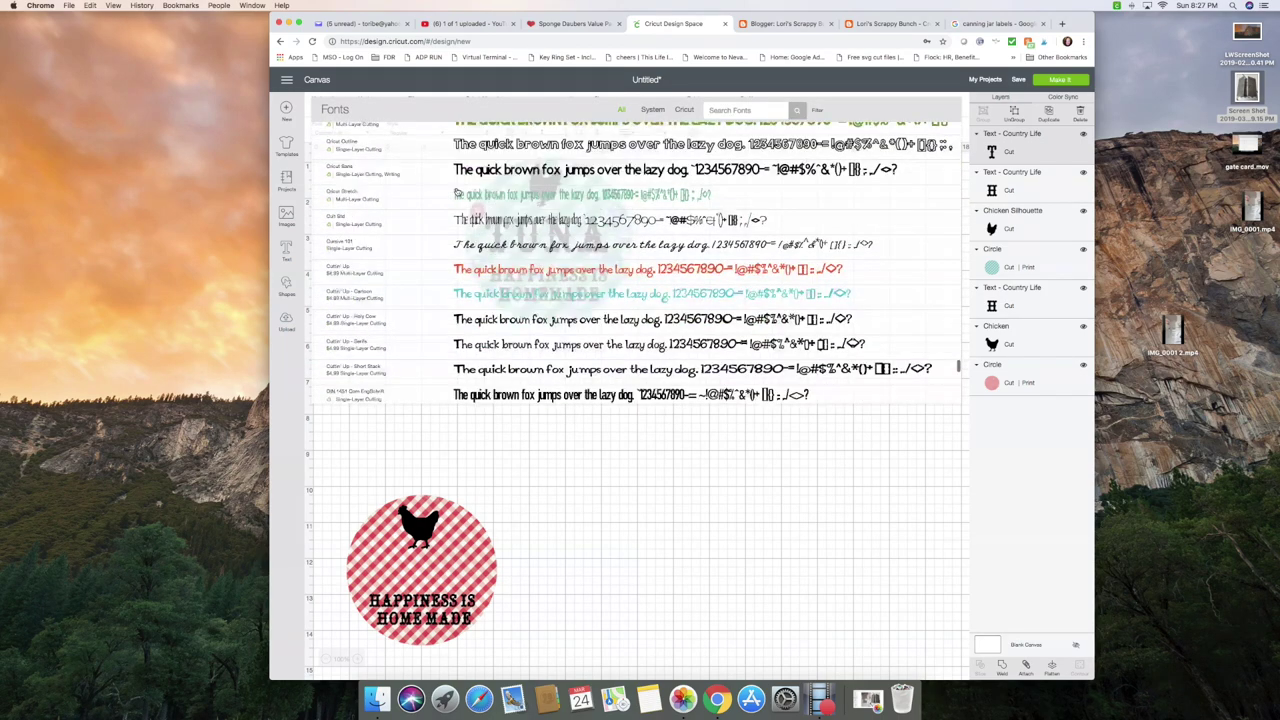
pyautogui.scroll(-15, 455, 192)
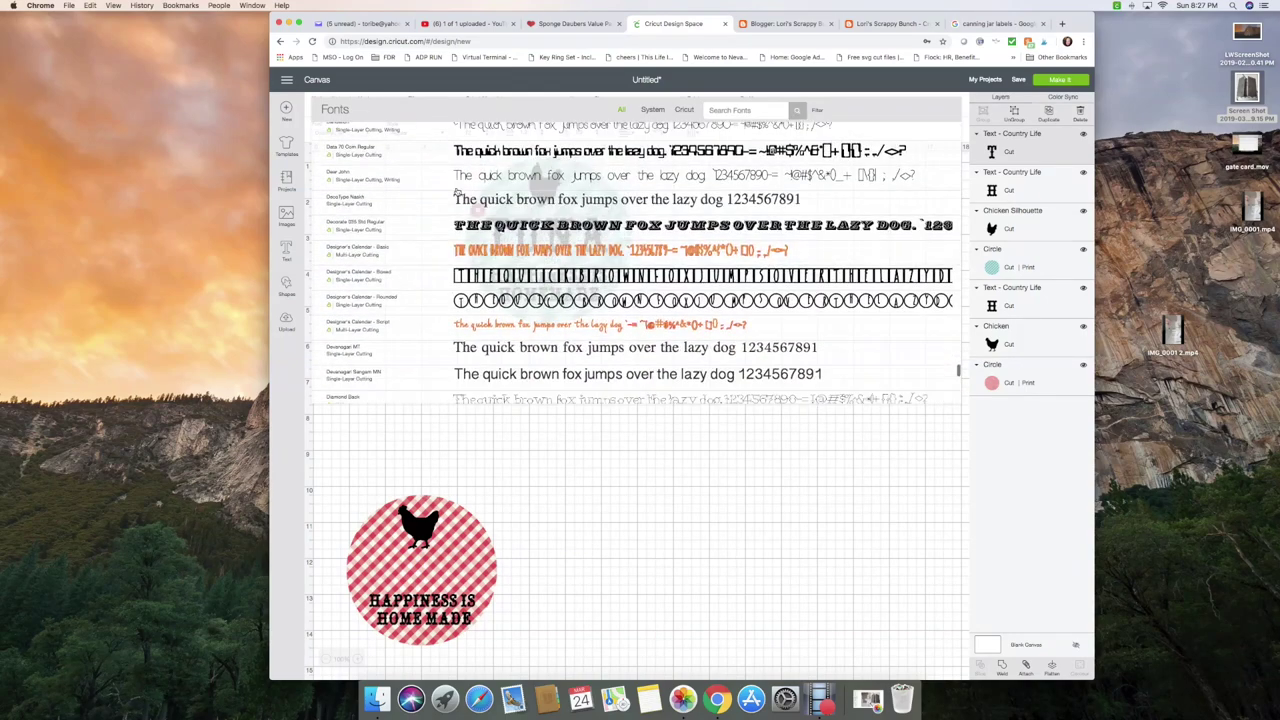
pyautogui.scroll(-15, 455, 192)
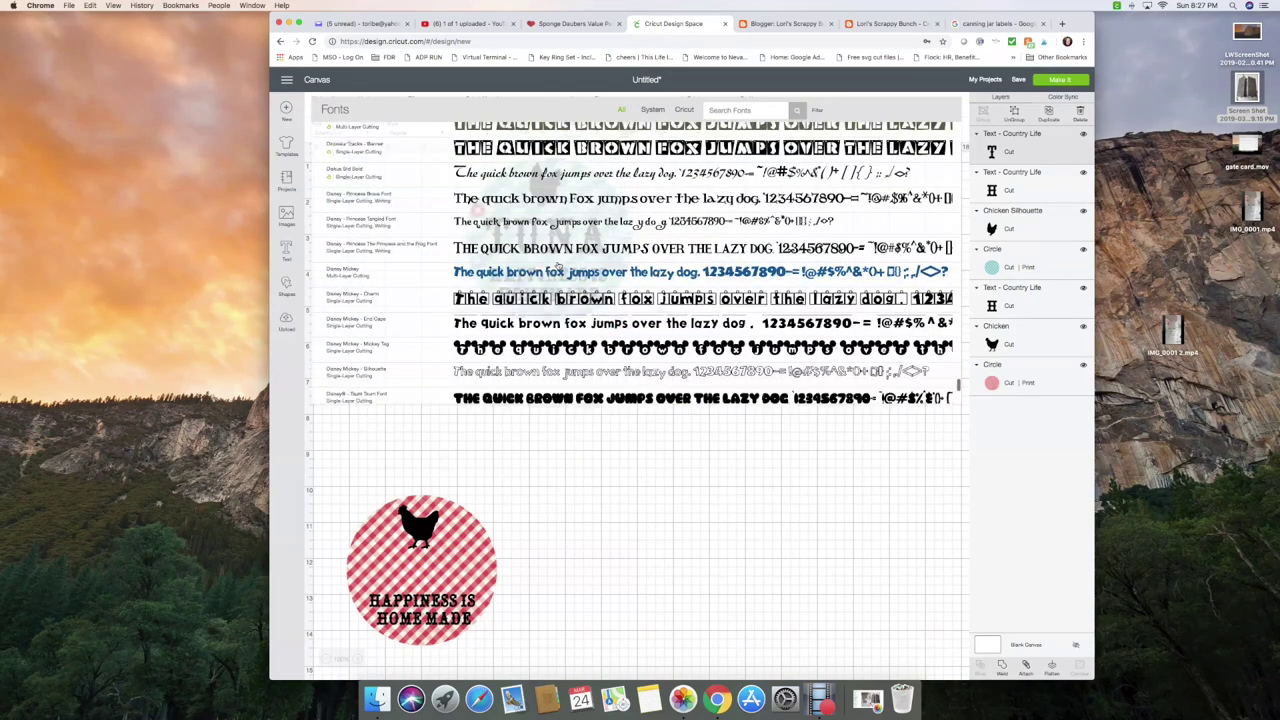
pyautogui.scroll(-15, 558, 267)
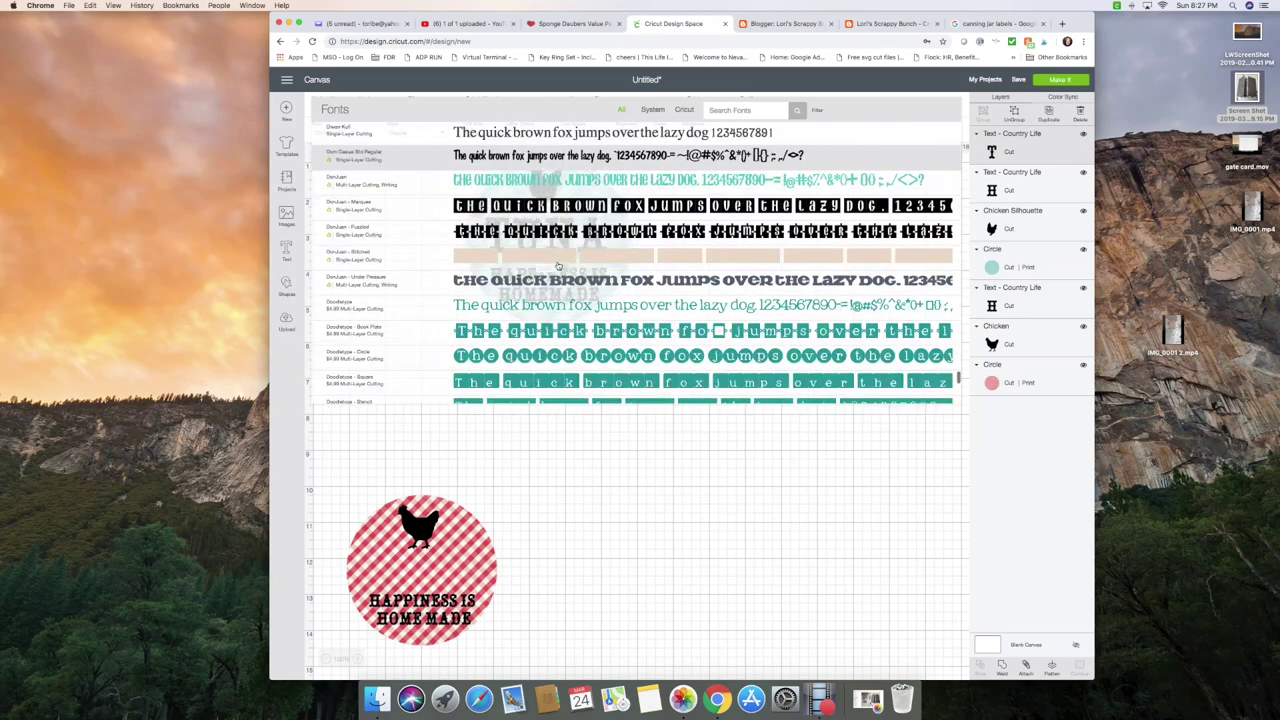
pyautogui.scroll(-15, 558, 267)
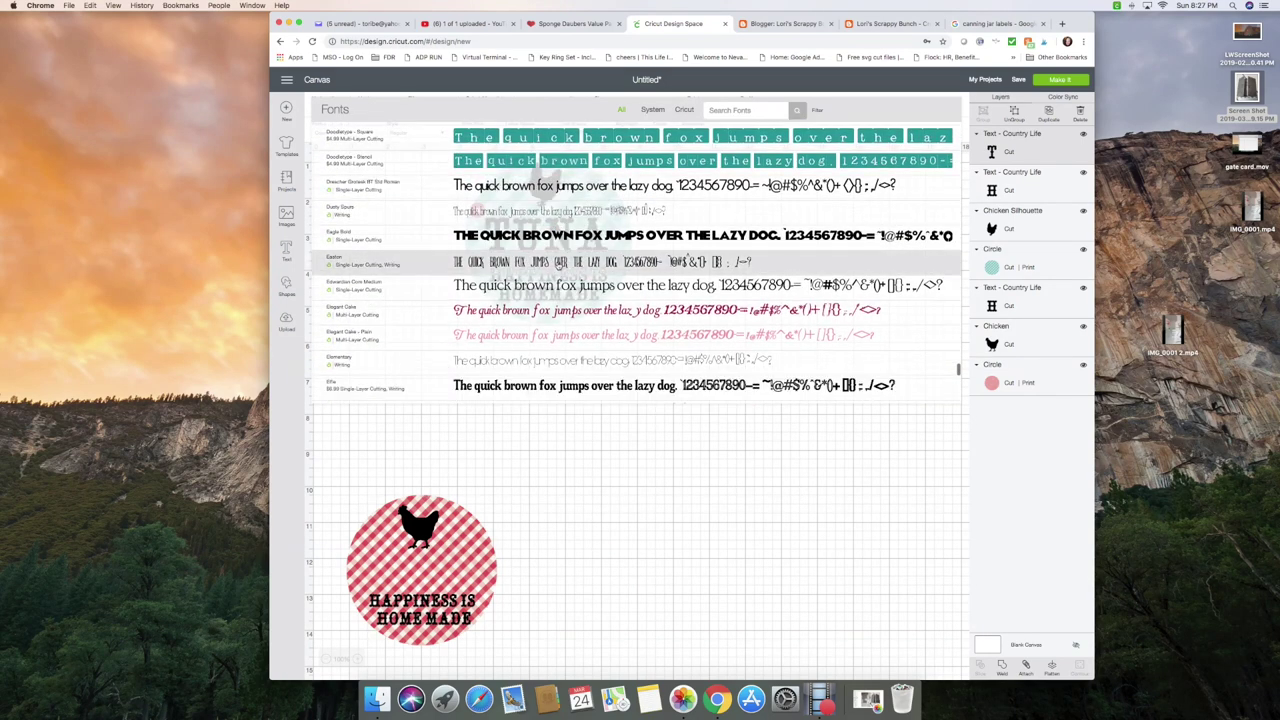
pyautogui.scroll(-2, 563, 280)
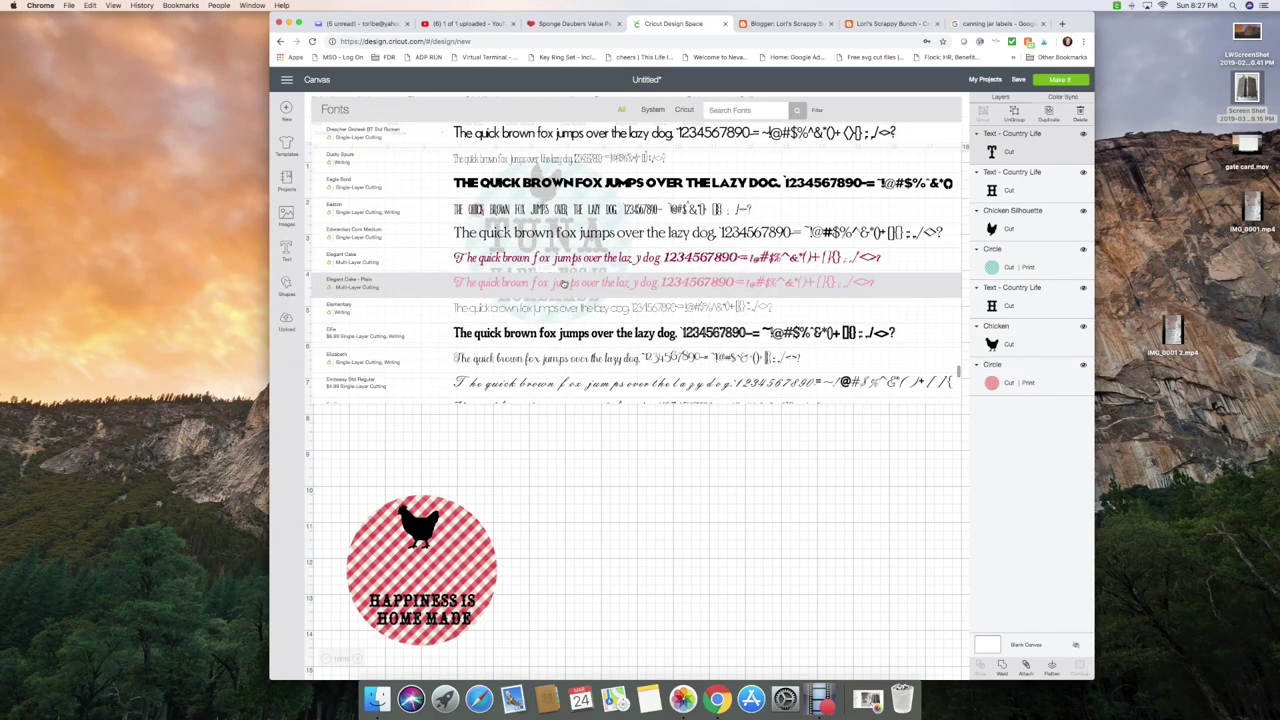
pyautogui.scroll(-4, 563, 283)
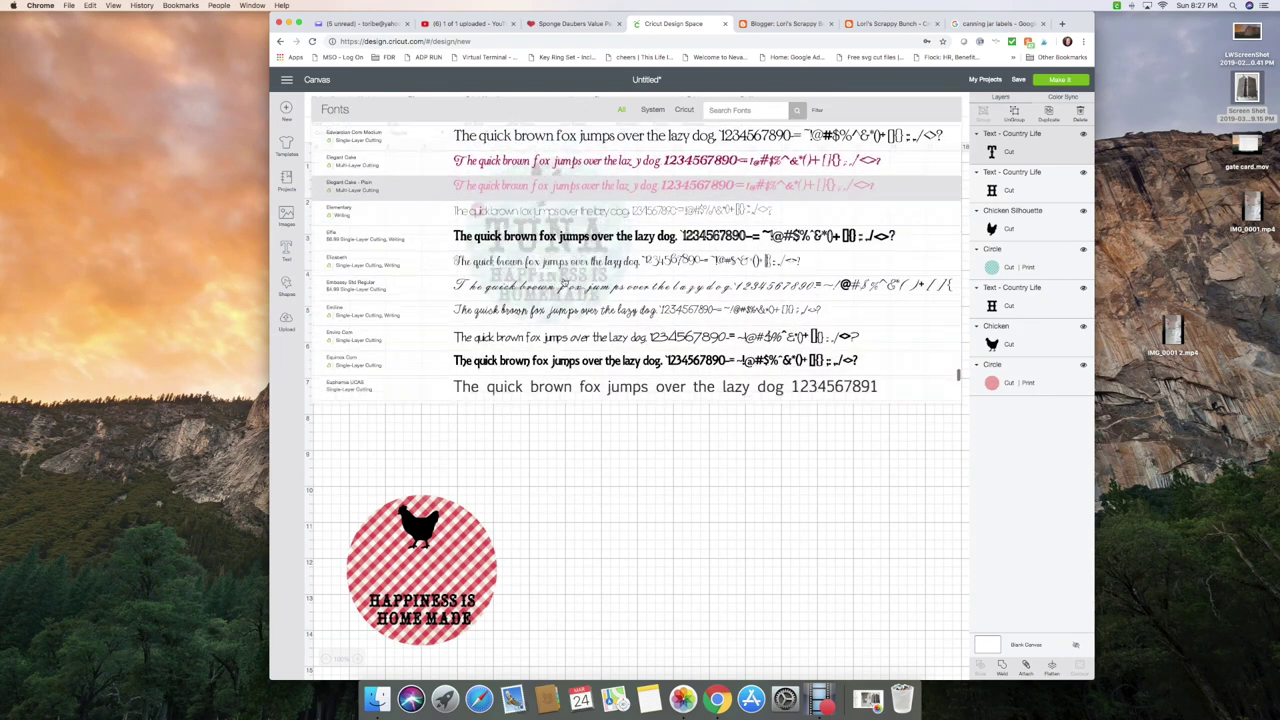
pyautogui.scroll(-3, 563, 283)
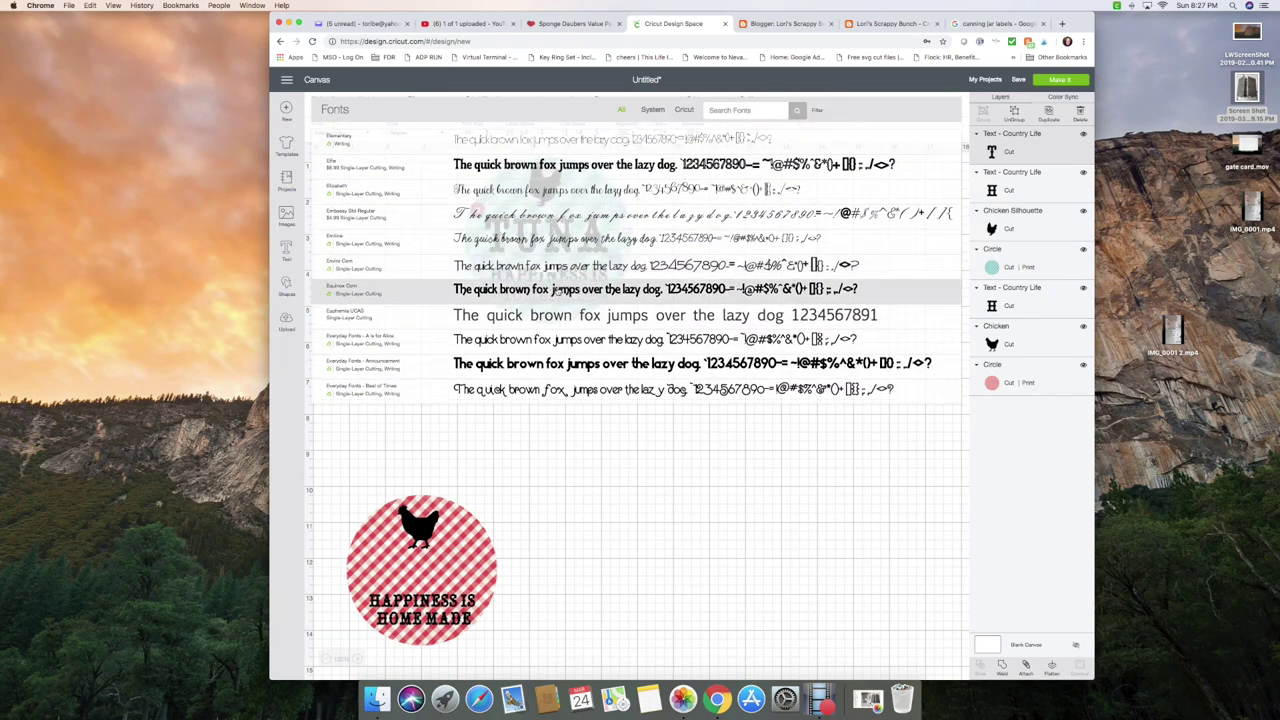
# Set the Tuna text's font to Equinox Com and nudge it into place on the teal label
pyautogui.click(553, 290)
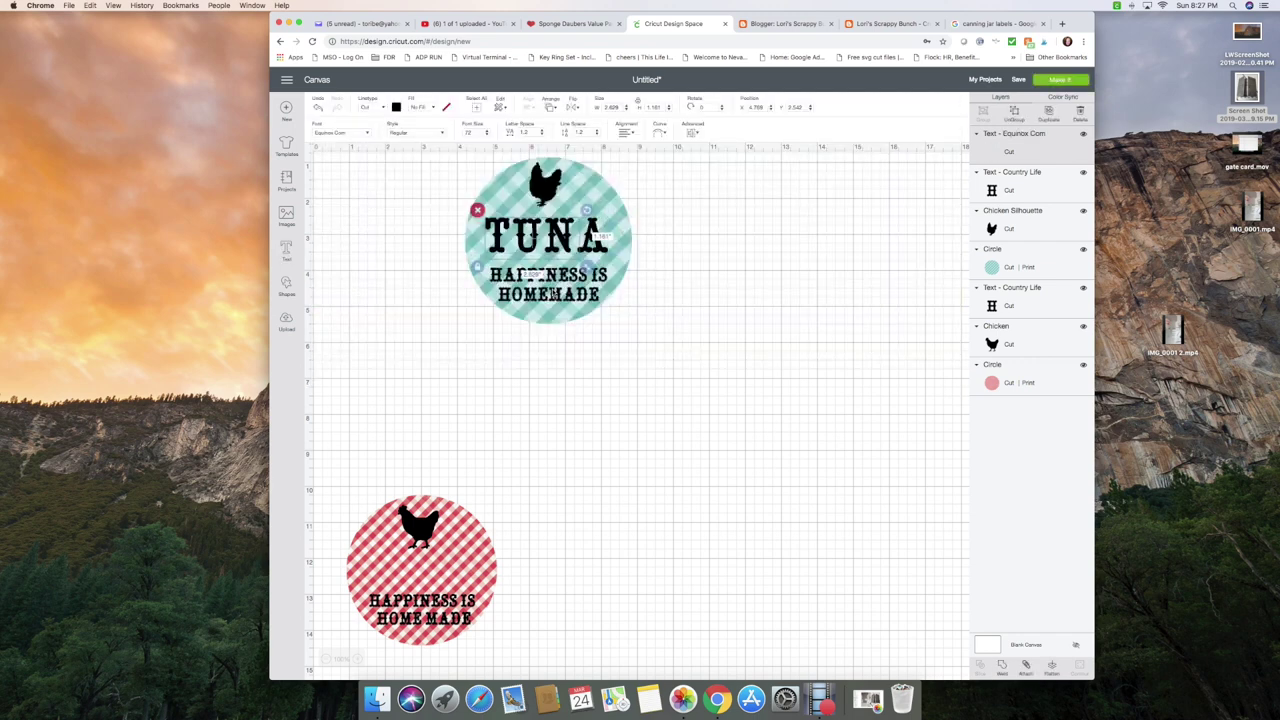
pyautogui.moveTo(539, 240); pyautogui.dragTo(546, 236)
pyautogui.click(512, 158)
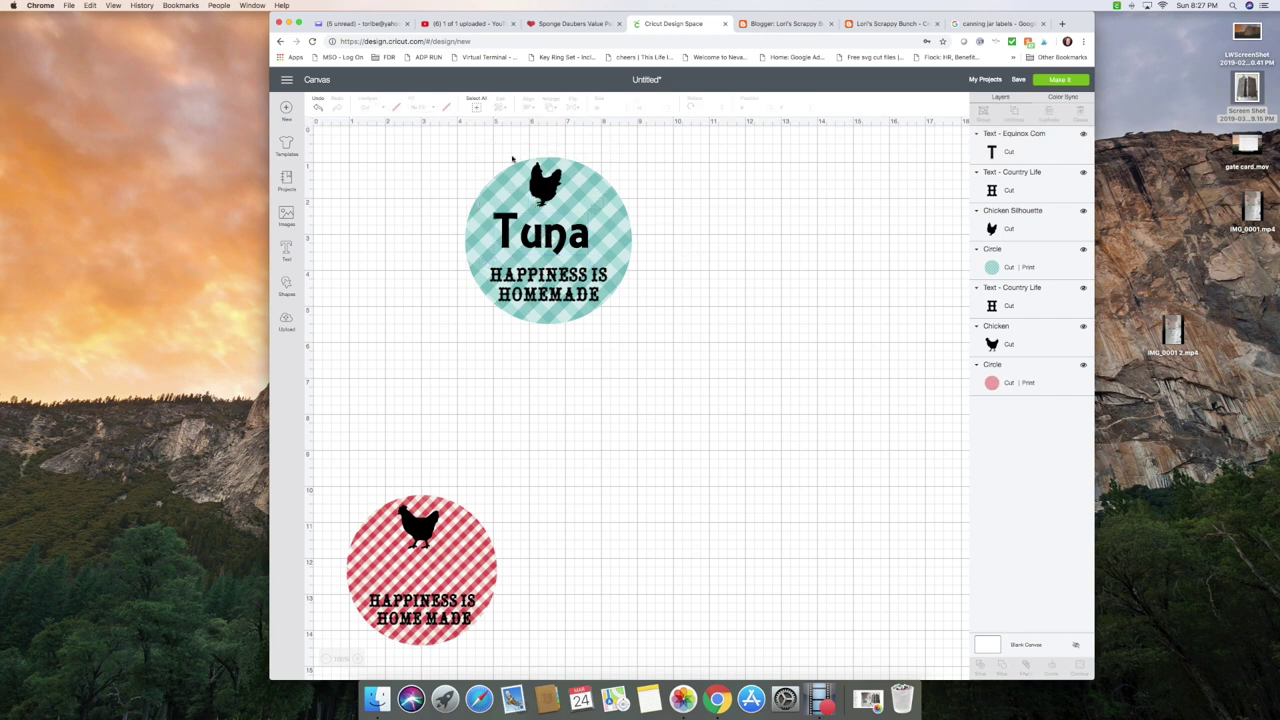
# Center the chicken and Tuna text horizontally, then select the whole teal label
pyautogui.moveTo(457, 156); pyautogui.dragTo(655, 310)
pyautogui.click(529, 106)
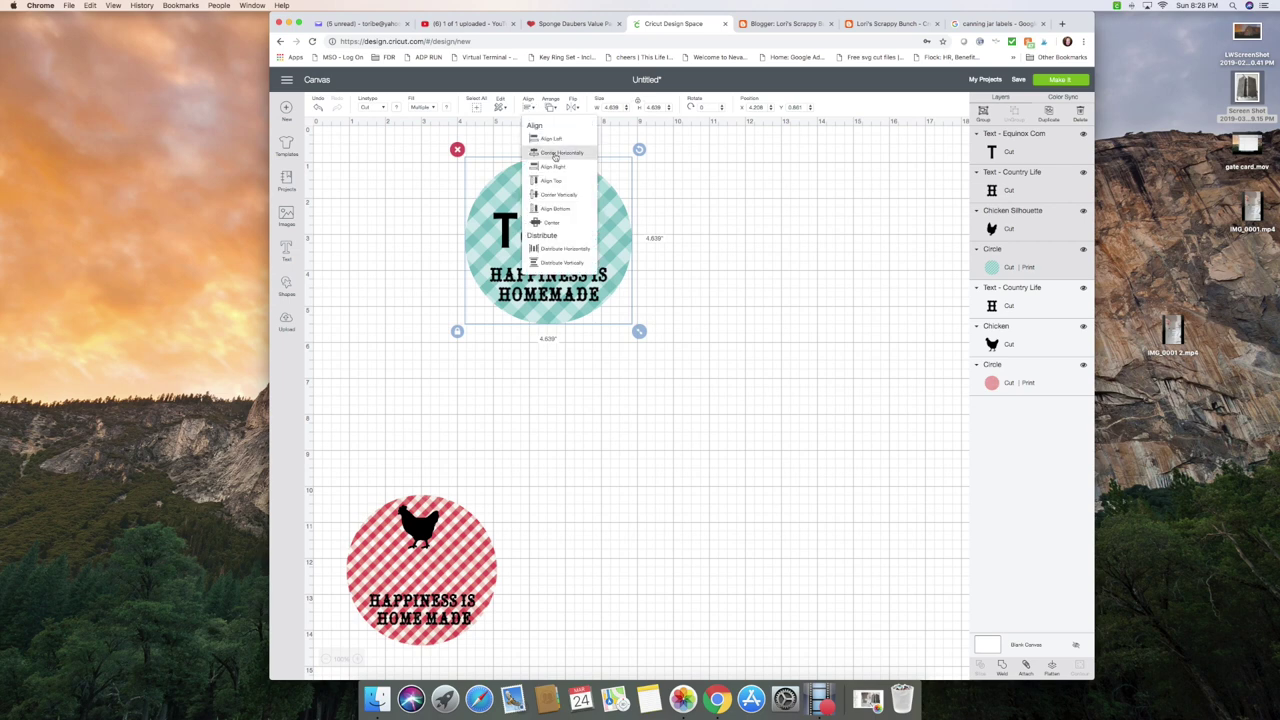
pyautogui.click(555, 154)
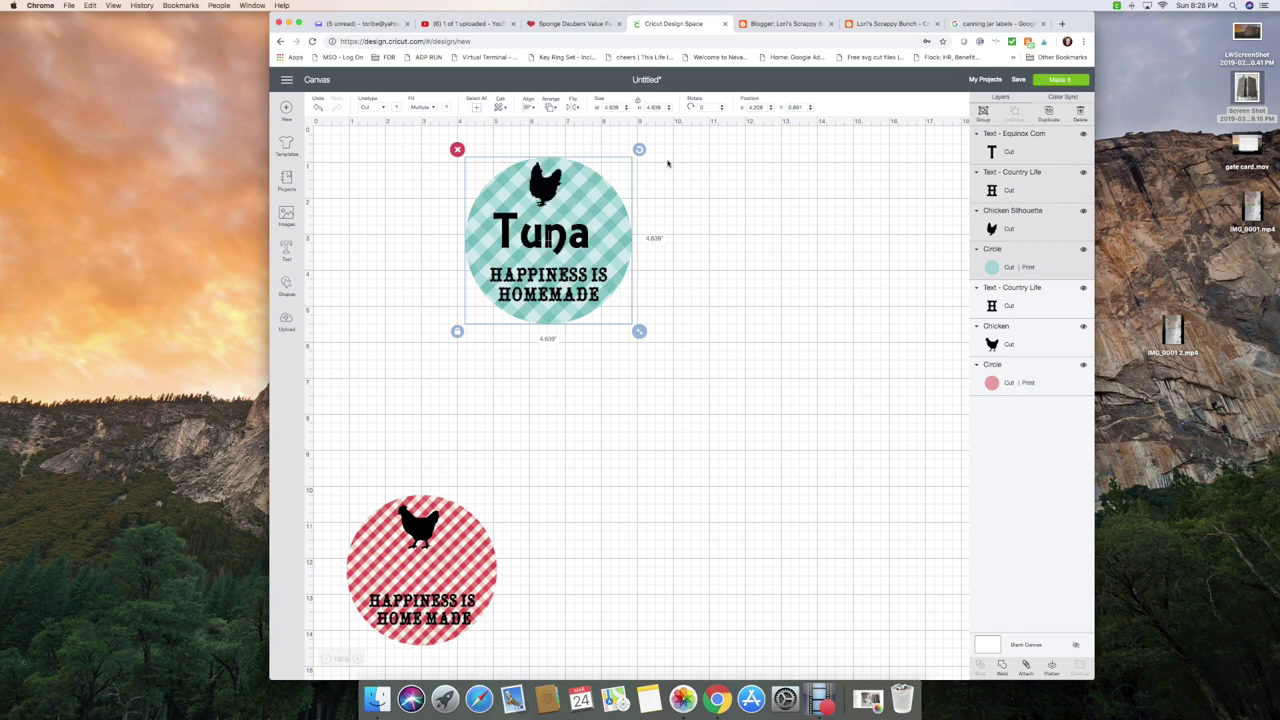
pyautogui.click(715, 181)
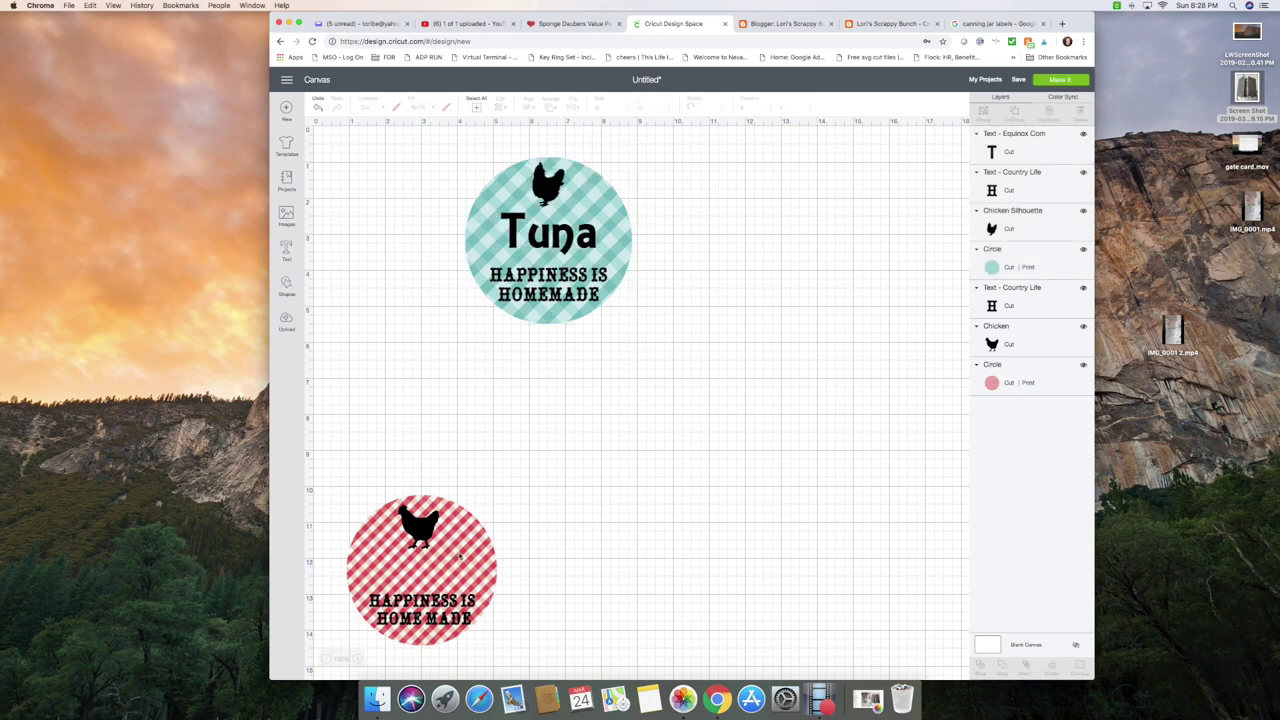
pyautogui.moveTo(452, 157); pyautogui.dragTo(655, 348)
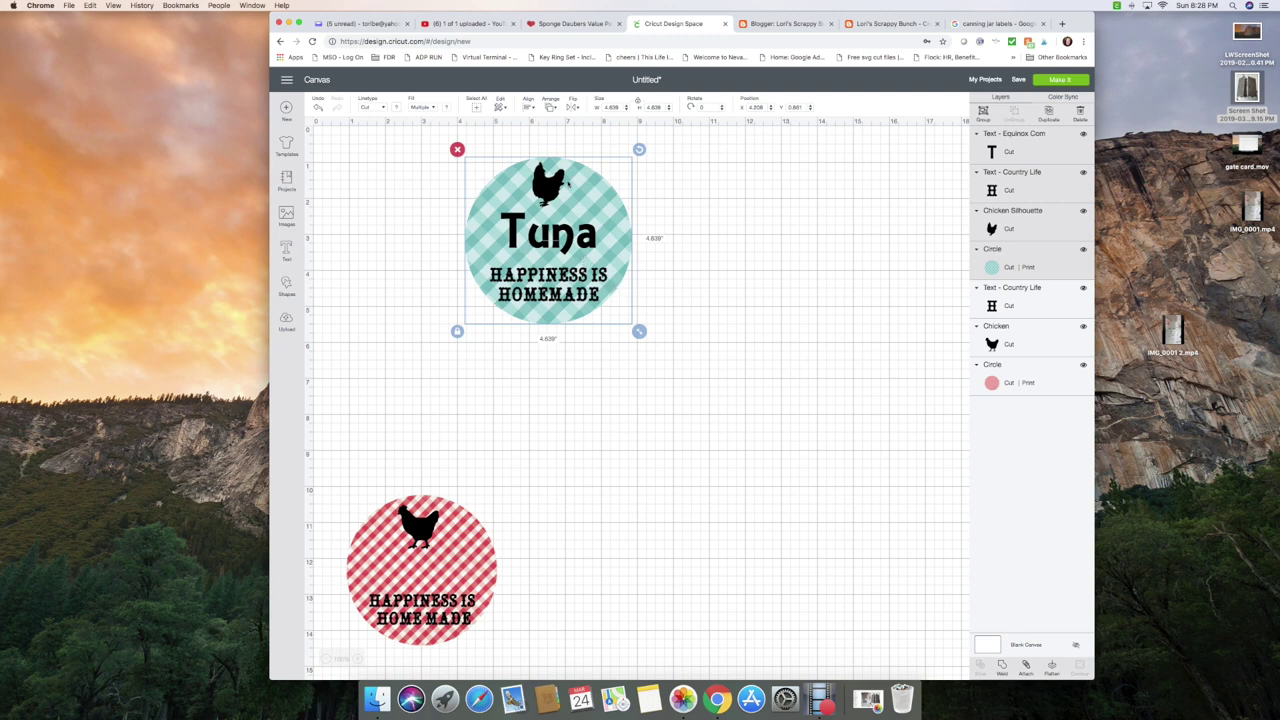
# Set the teal Tuna label's width to 2 inches and drag the red gingham label up to mid-canvas
pyautogui.doubleClick(617, 107)
pyautogui.write('2')
pyautogui.press('Return')
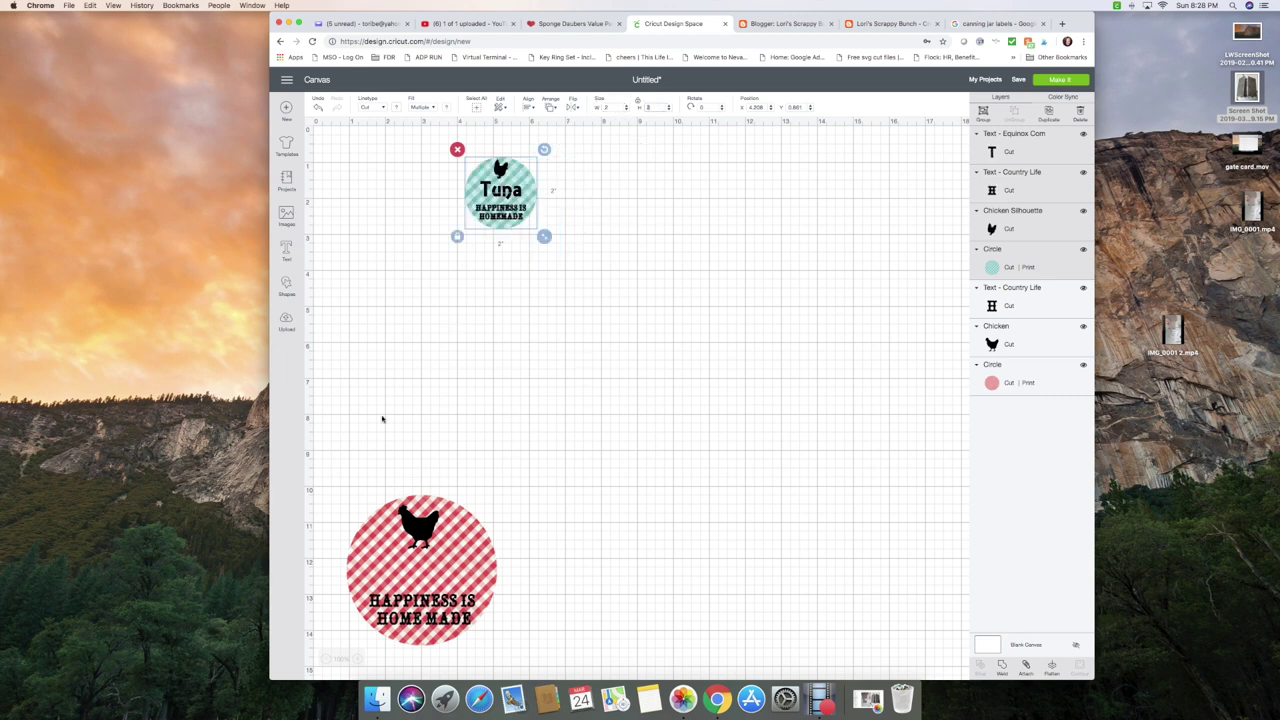
pyautogui.moveTo(337, 469); pyautogui.dragTo(506, 656)
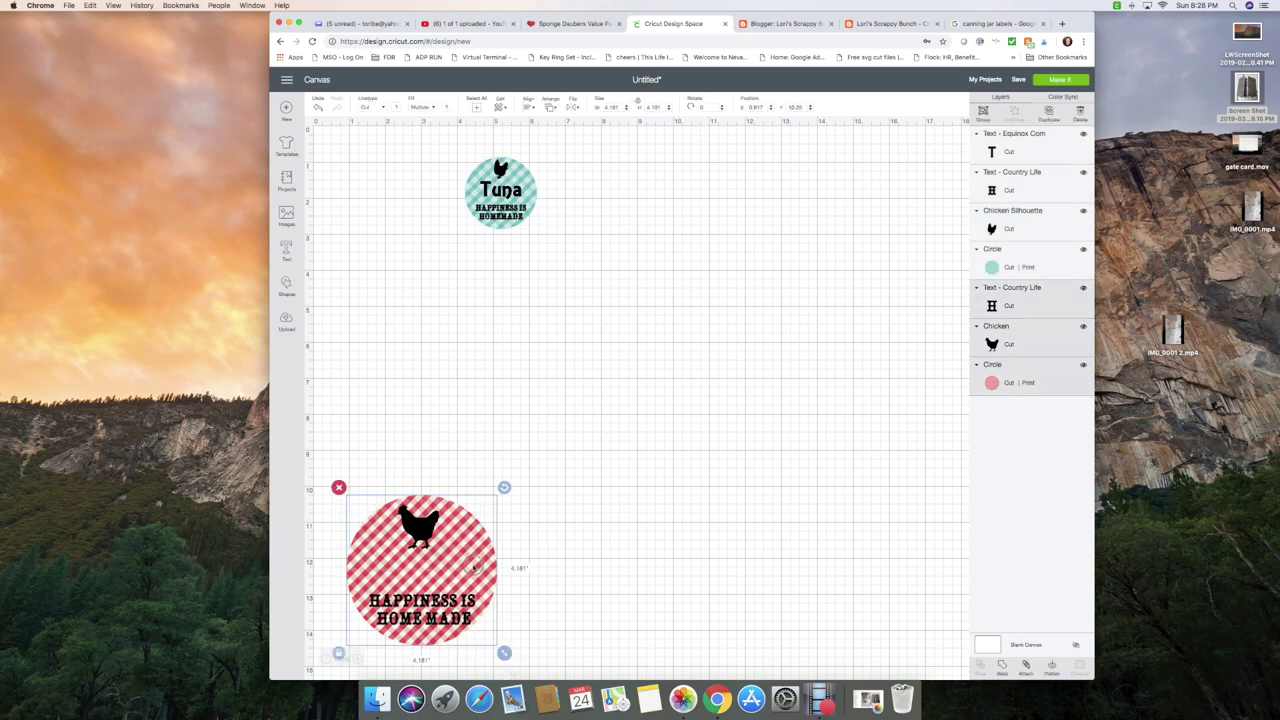
pyautogui.moveTo(474, 566); pyautogui.dragTo(618, 400)
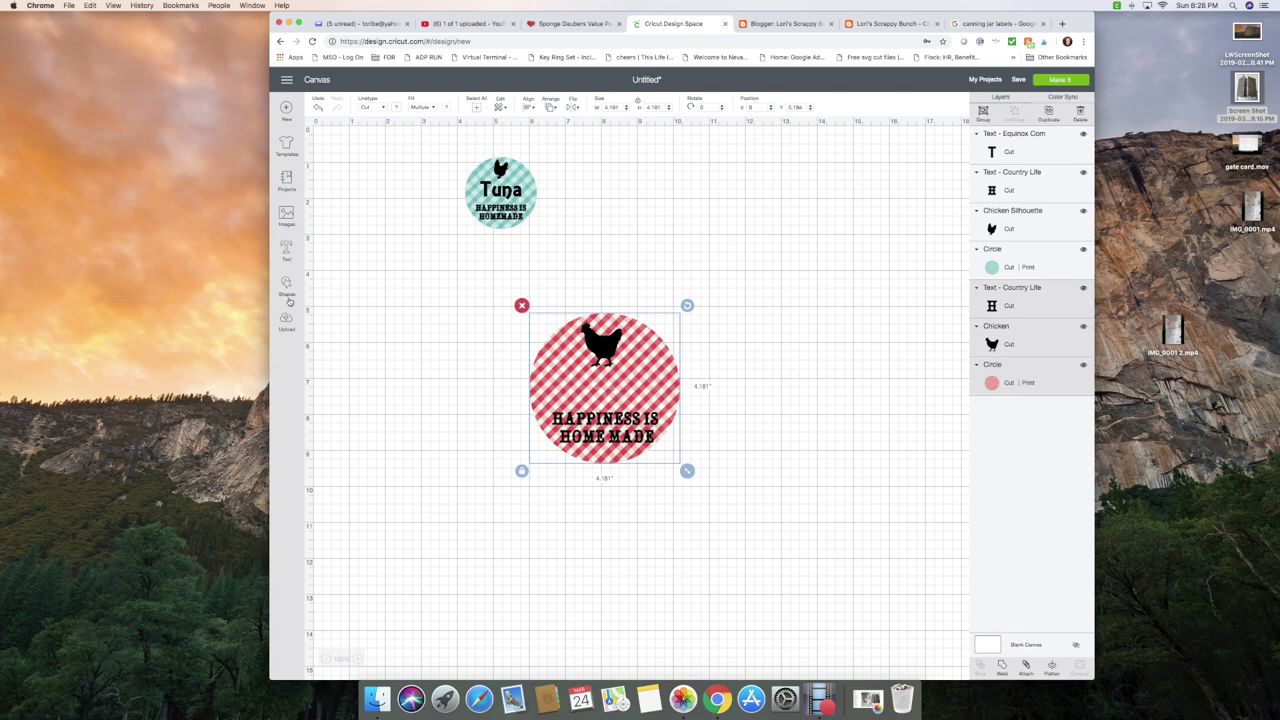
# Add 'Asparagus' text on the red circle, shrunk to fit just above HAPPINESS IS
pyautogui.click(286, 250)
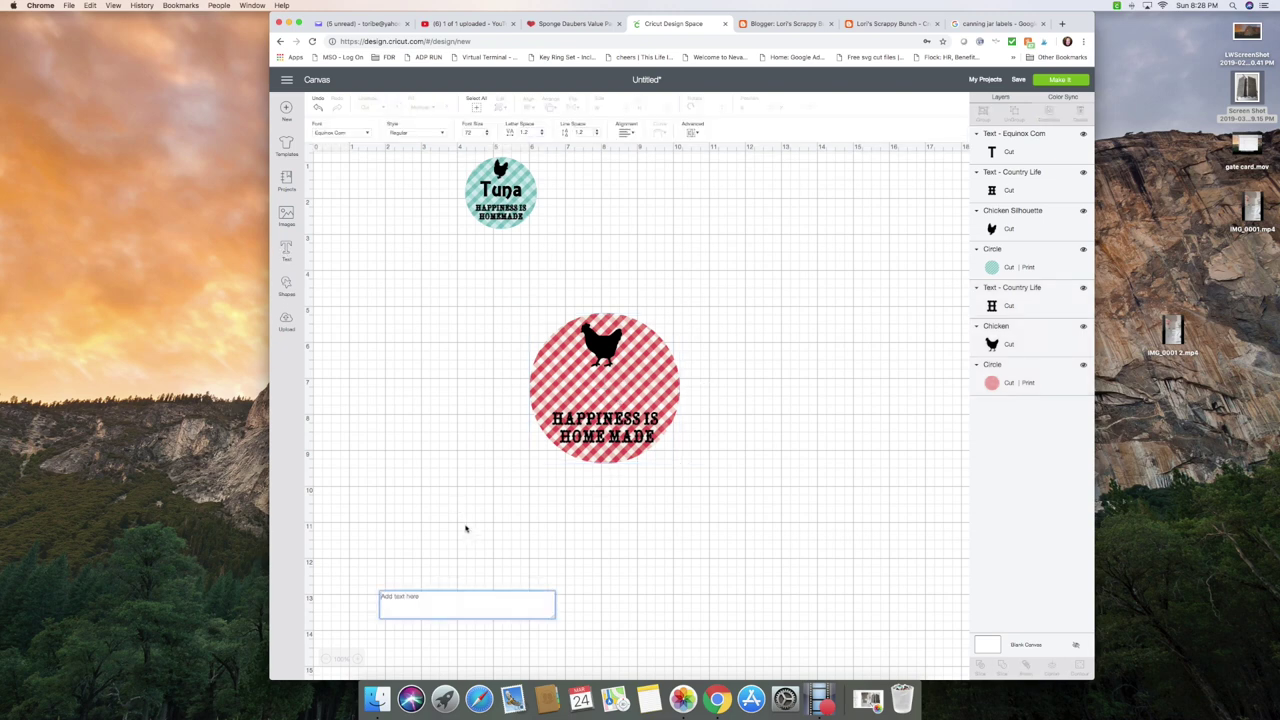
pyautogui.write('Aspar')
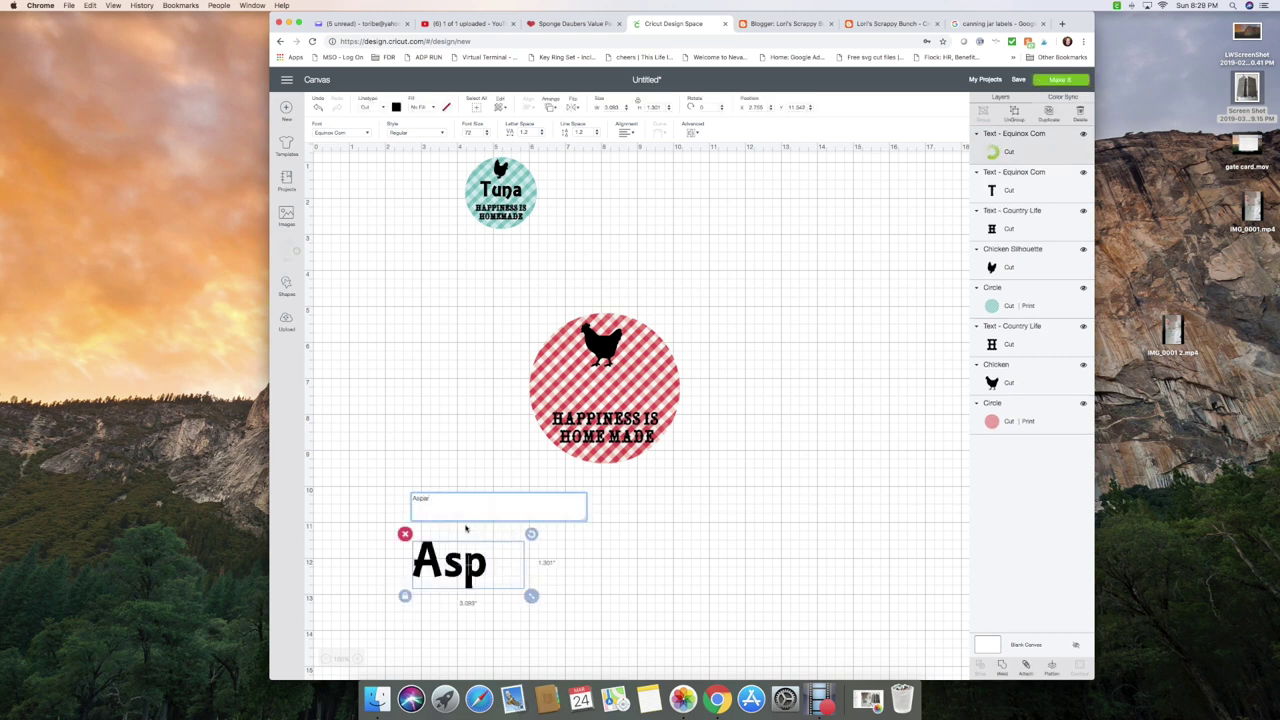
pyautogui.write('agus')
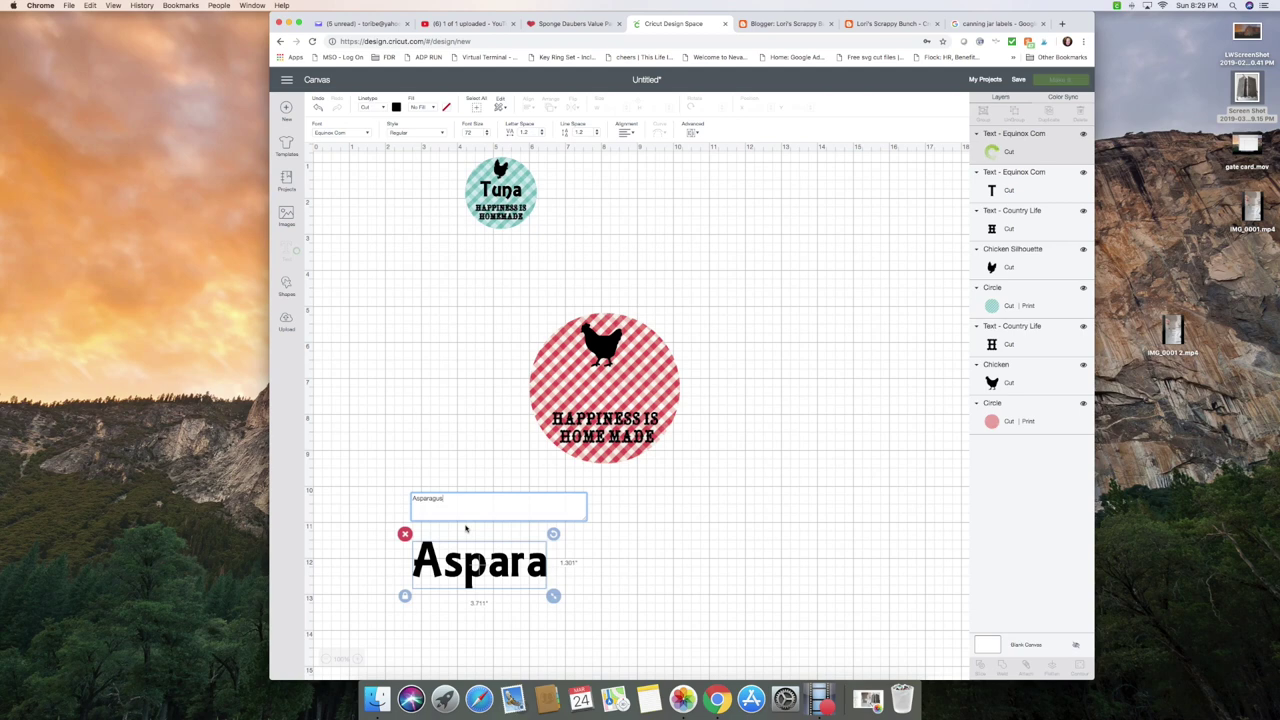
pyautogui.click(725, 525)
pyautogui.click(520, 569)
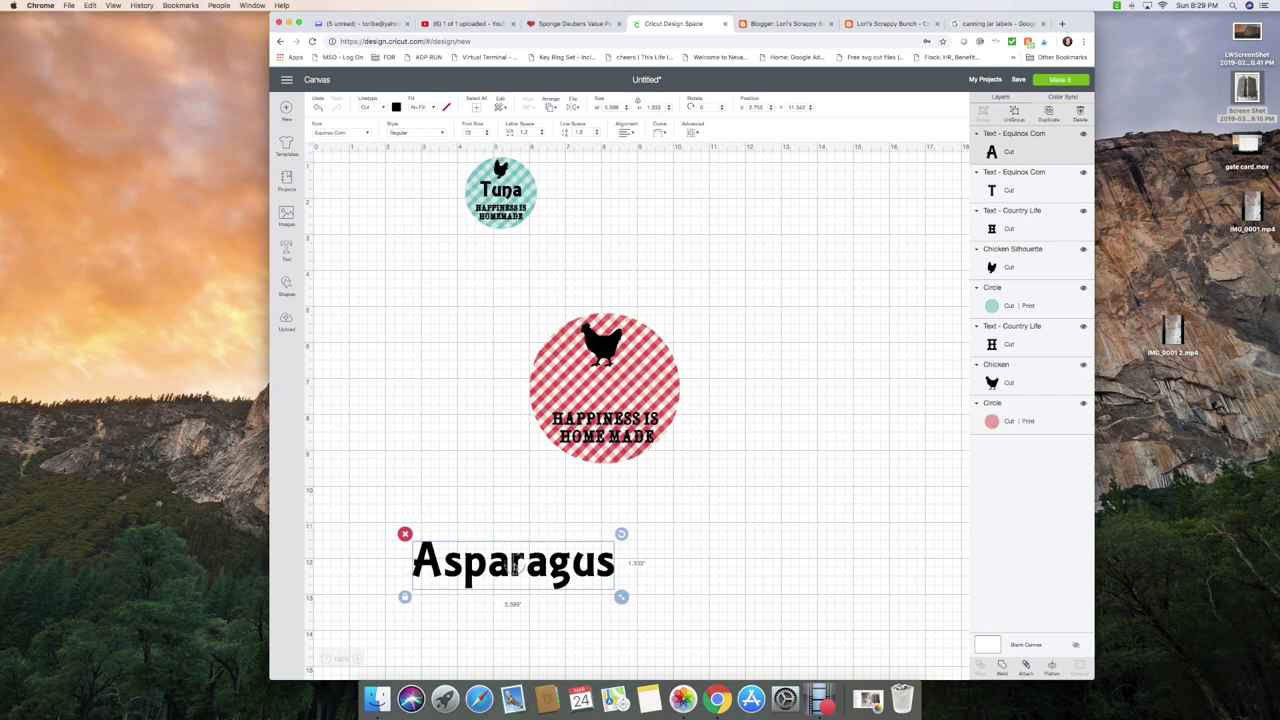
pyautogui.moveTo(515, 568); pyautogui.dragTo(620, 385)
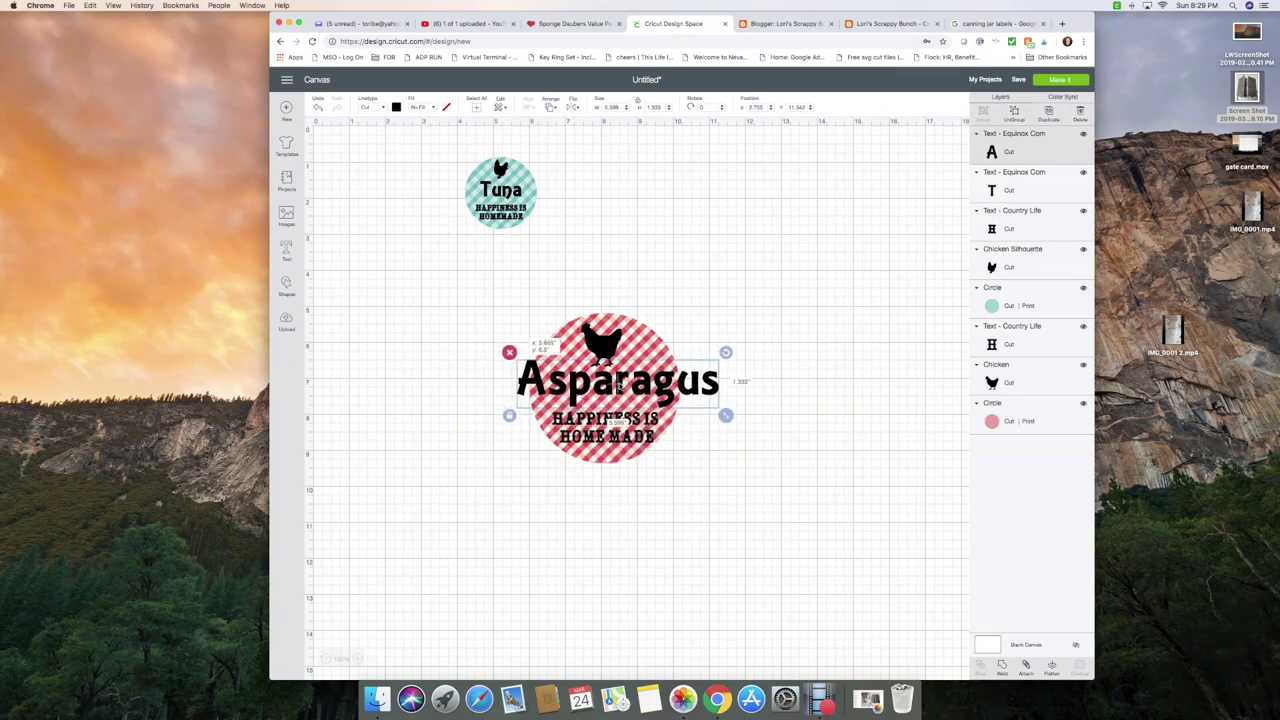
pyautogui.moveTo(681, 414); pyautogui.dragTo(659, 399)
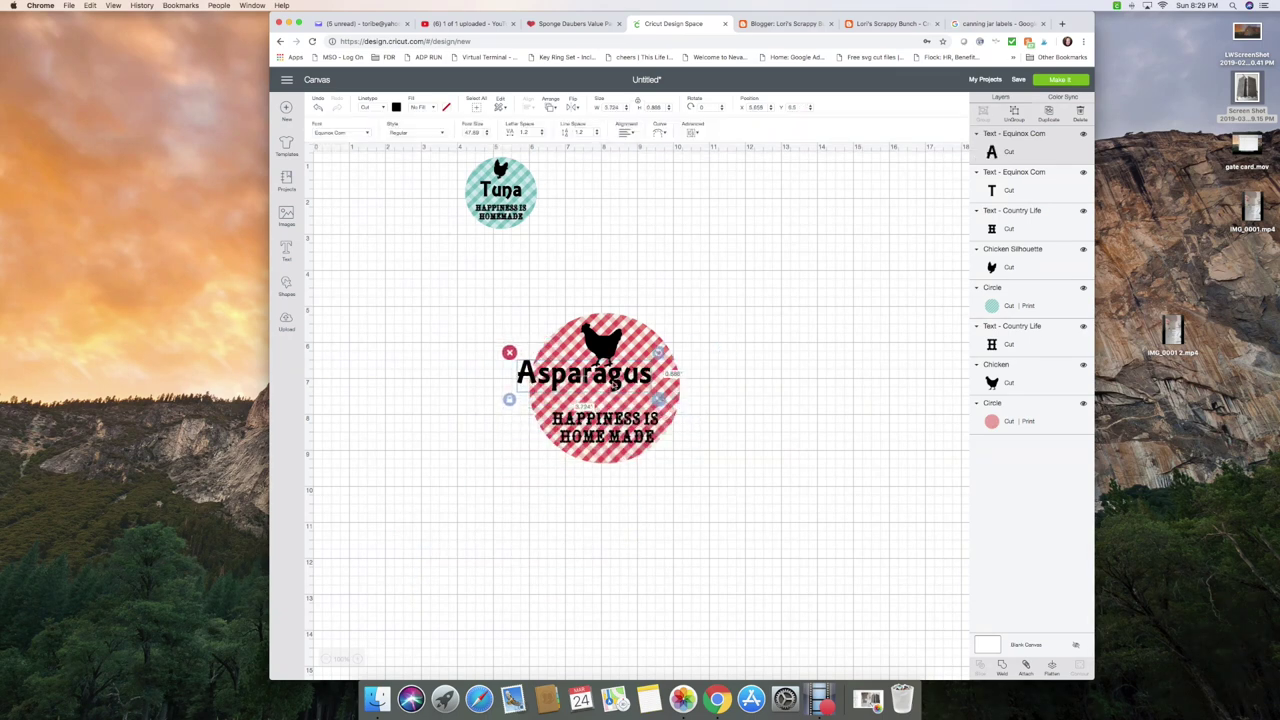
pyautogui.moveTo(587, 380); pyautogui.dragTo(608, 393)
pyautogui.moveTo(679, 412); pyautogui.dragTo(671, 410)
pyautogui.moveTo(600, 388); pyautogui.dragTo(608, 393)
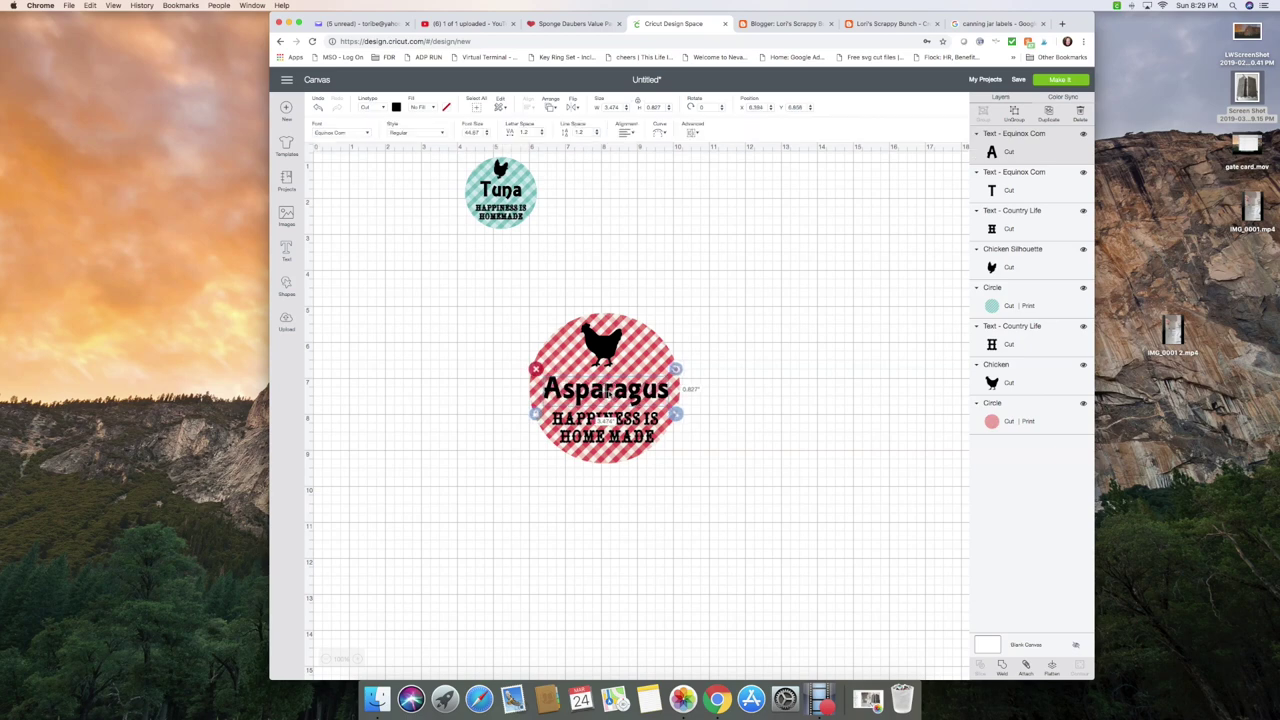
pyautogui.click(483, 381)
# Center the red label's contents horizontally and nudge the Asparagus text slightly upward
pyautogui.moveTo(499, 308); pyautogui.dragTo(723, 474)
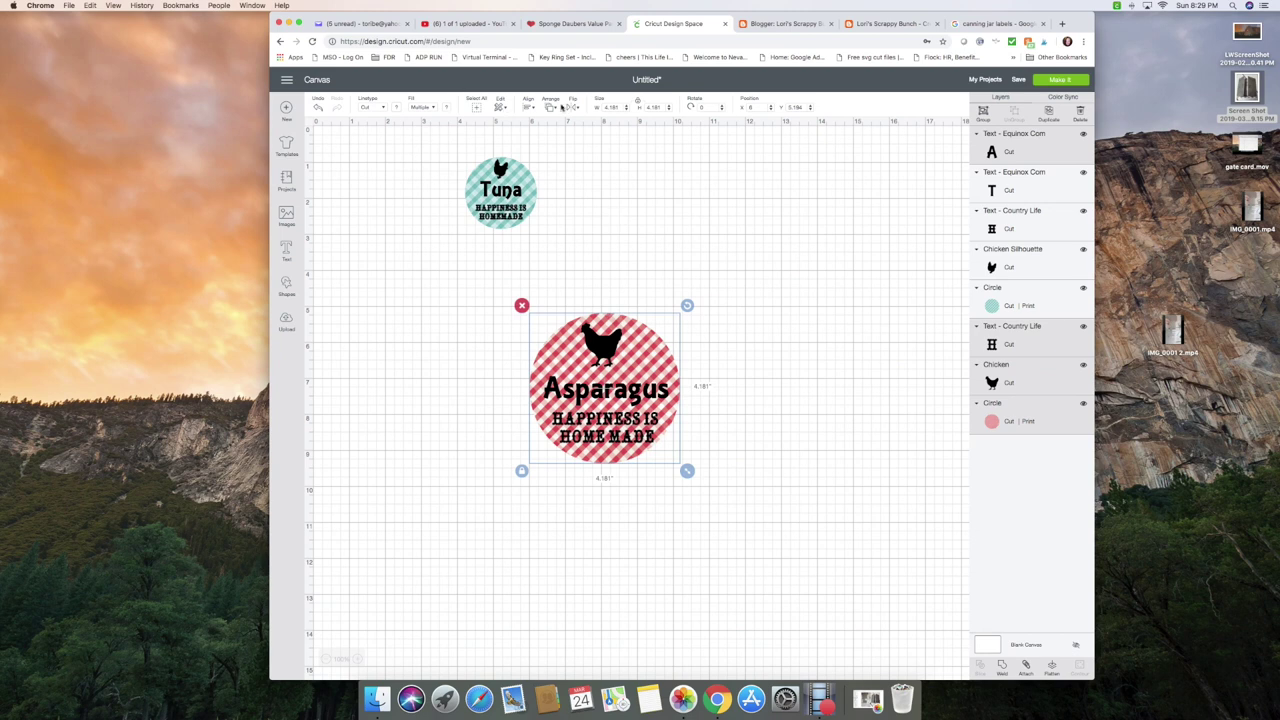
pyautogui.click(529, 106)
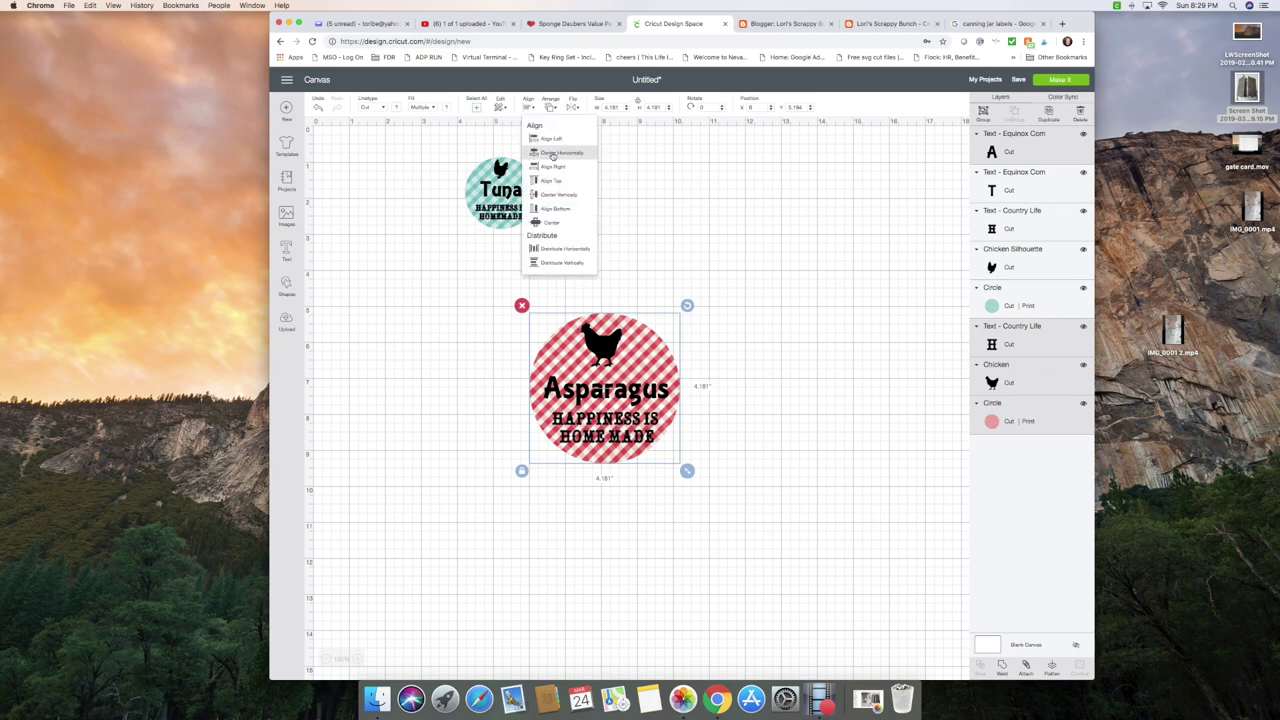
pyautogui.click(552, 153)
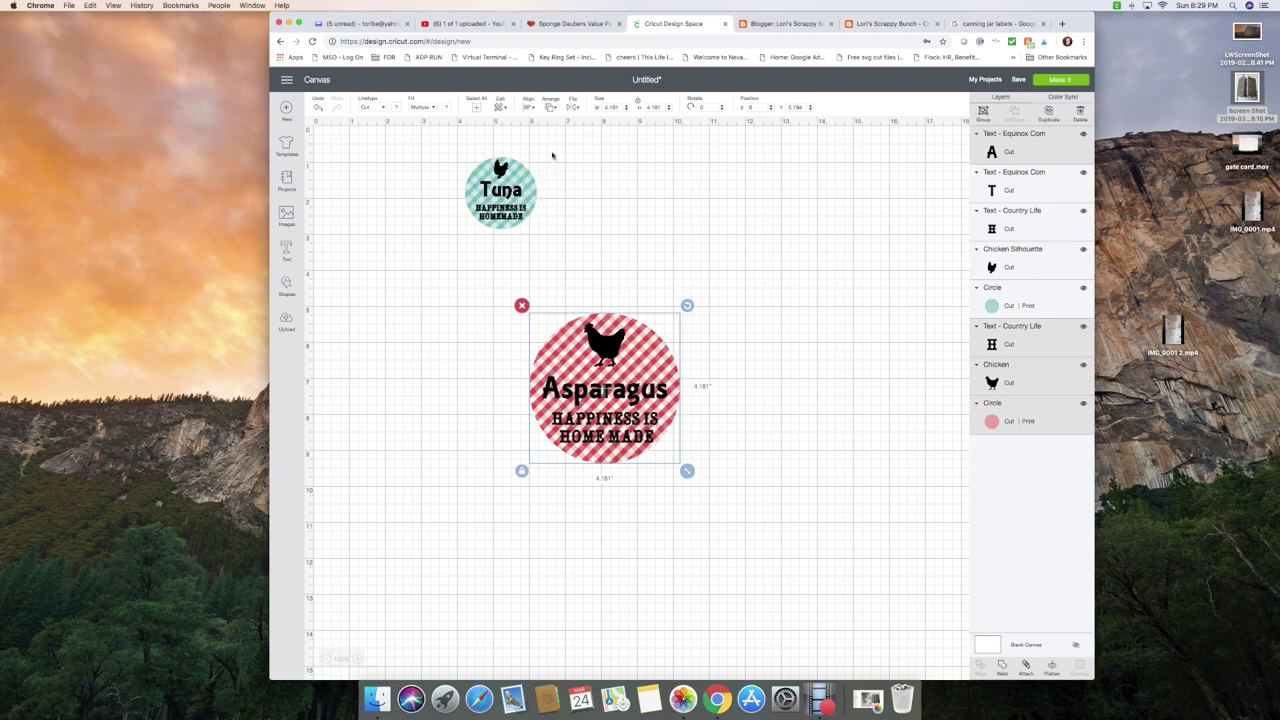
pyautogui.click(753, 318)
pyautogui.click(618, 393)
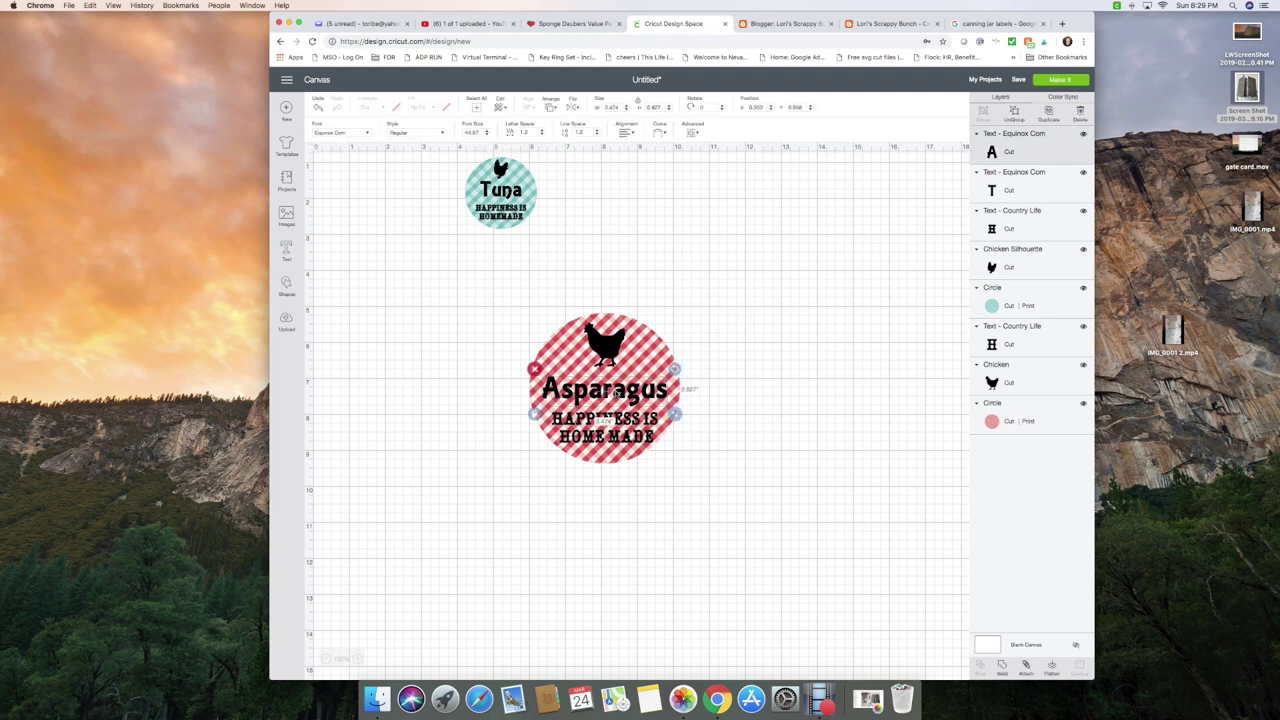
pyautogui.moveTo(615, 394); pyautogui.dragTo(617, 390)
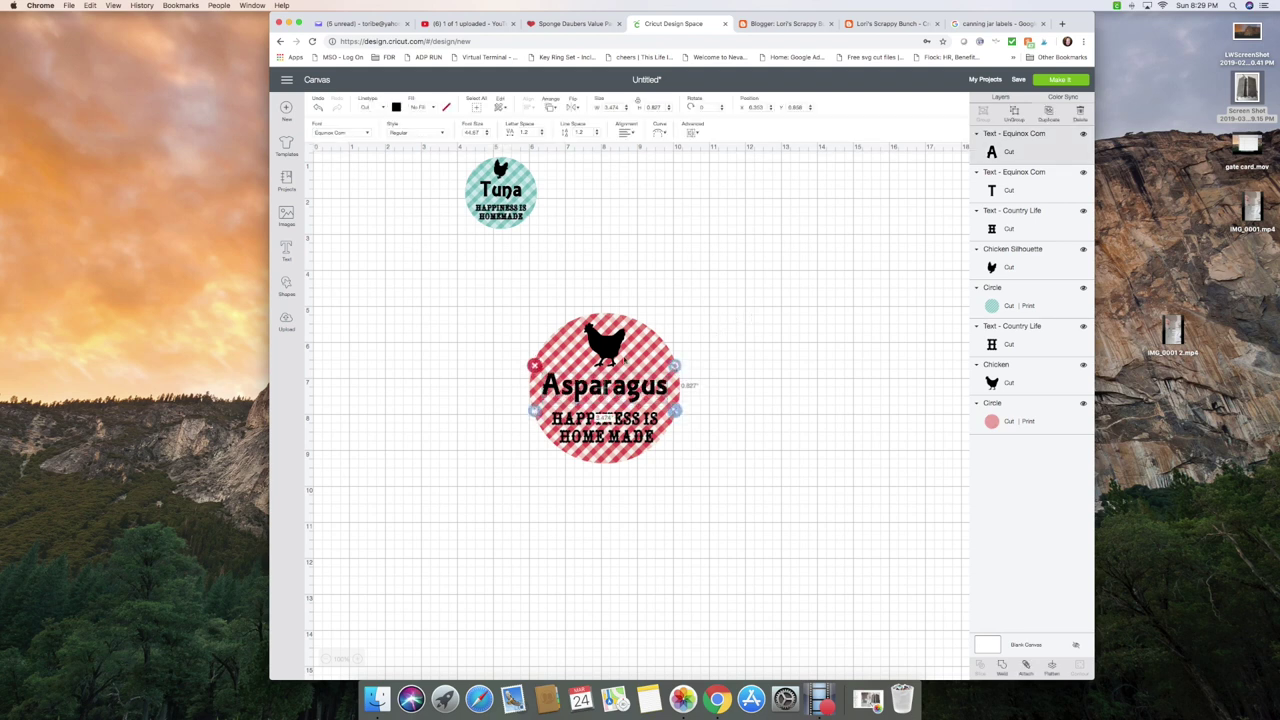
pyautogui.click(766, 357)
pyautogui.moveTo(494, 303); pyautogui.dragTo(712, 473)
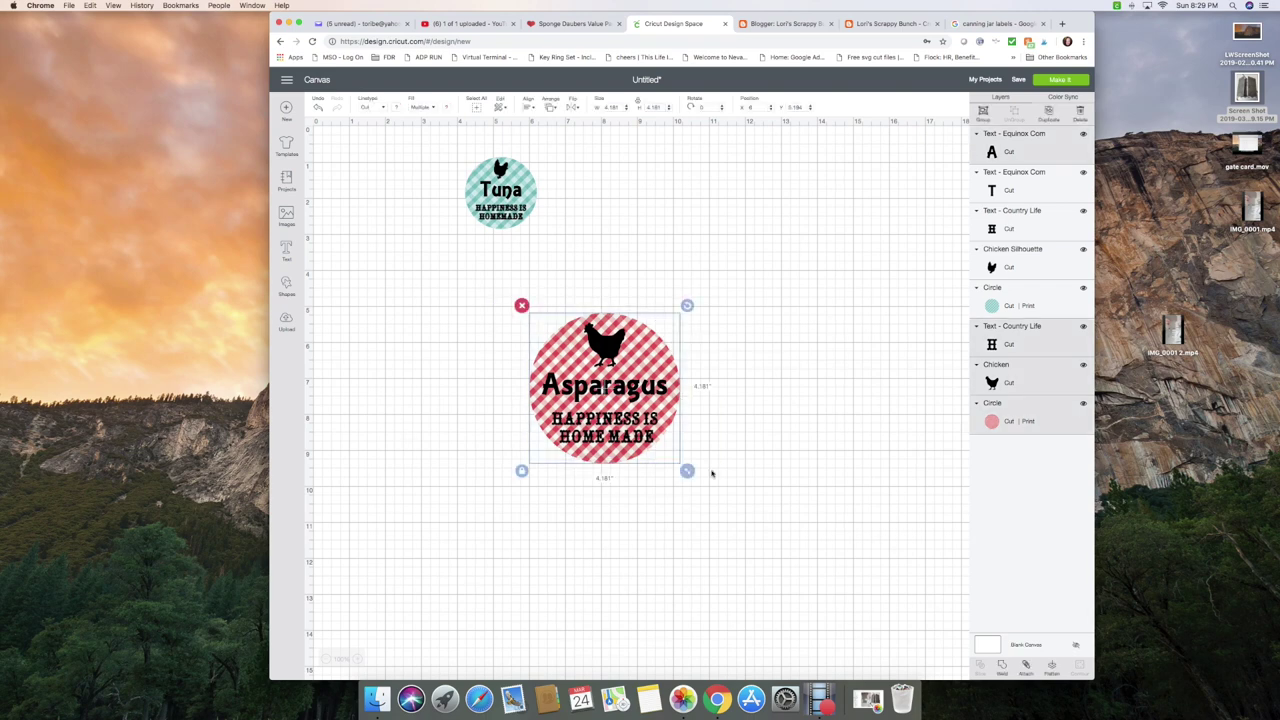
# Set the red label's width to 2.5 inches and place it beside the Tuna label
pyautogui.click(612, 107)
pyautogui.write('2.5')
pyautogui.press('Tab')
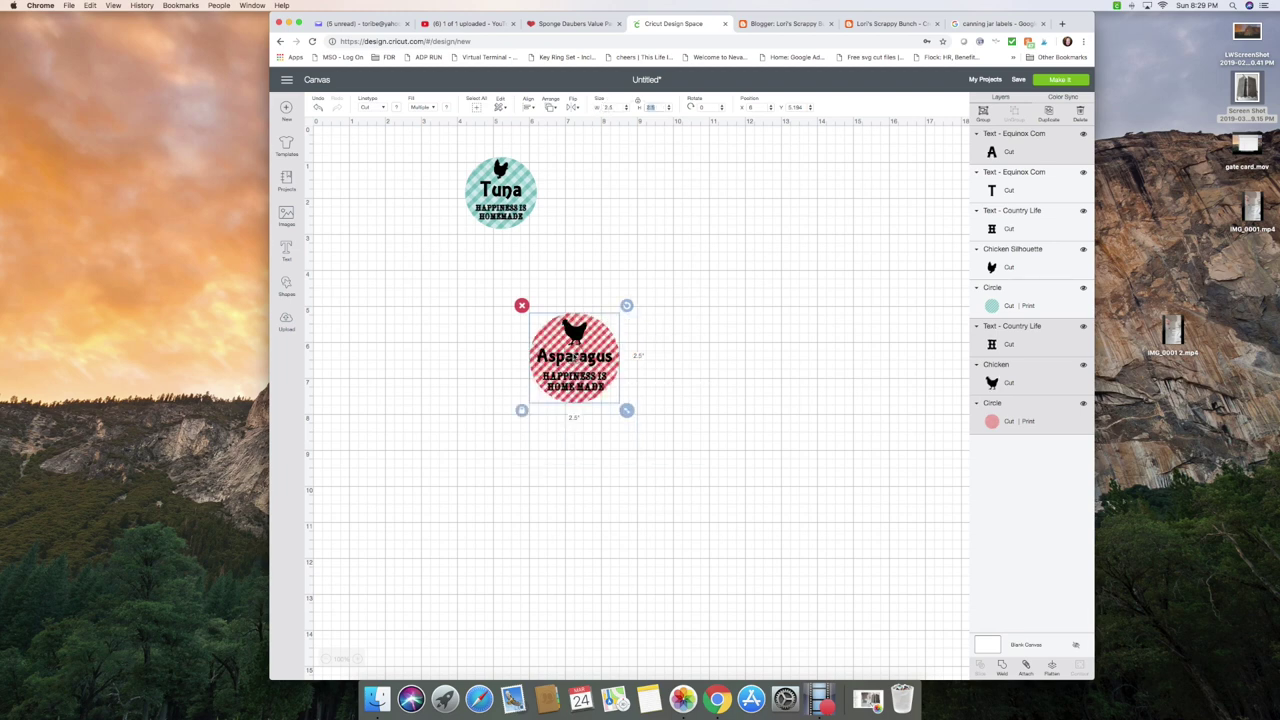
pyautogui.moveTo(574, 357); pyautogui.dragTo(615, 216)
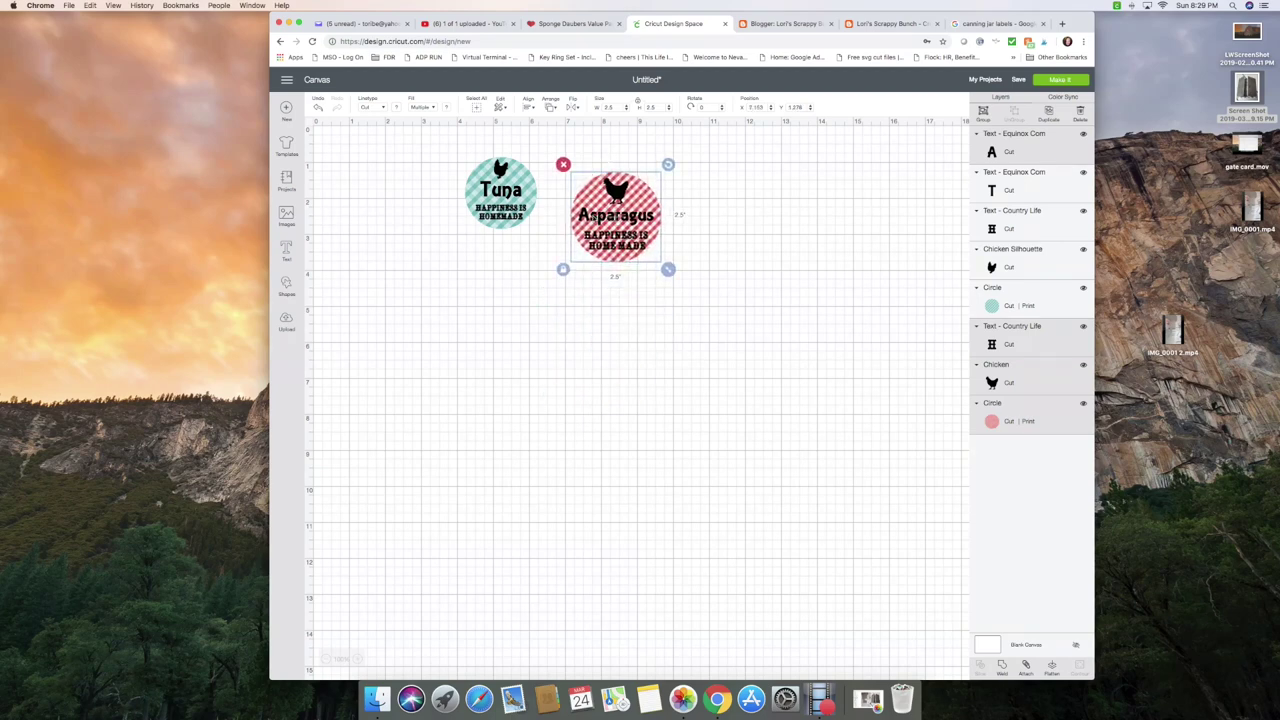
pyautogui.moveTo(399, 133); pyautogui.dragTo(731, 325)
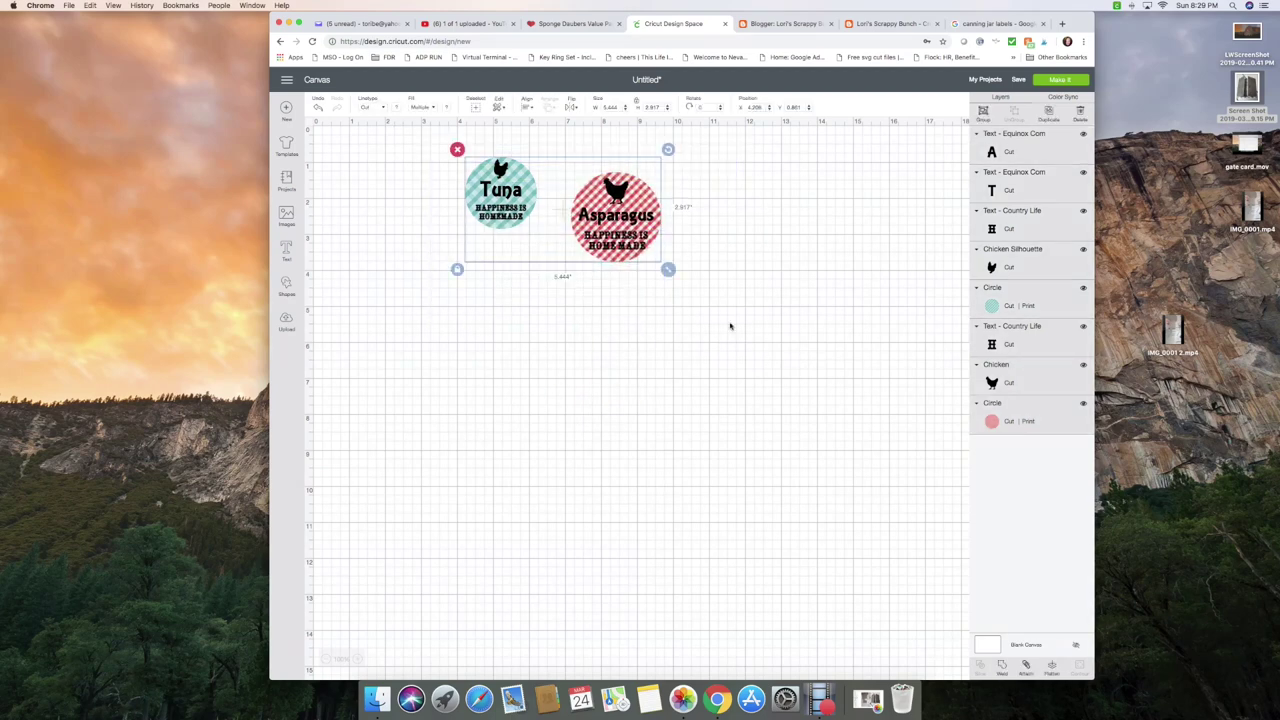
# Flatten the Tuna and Asparagus labels into one printable layer and shift it slightly right
pyautogui.click(1052, 668)
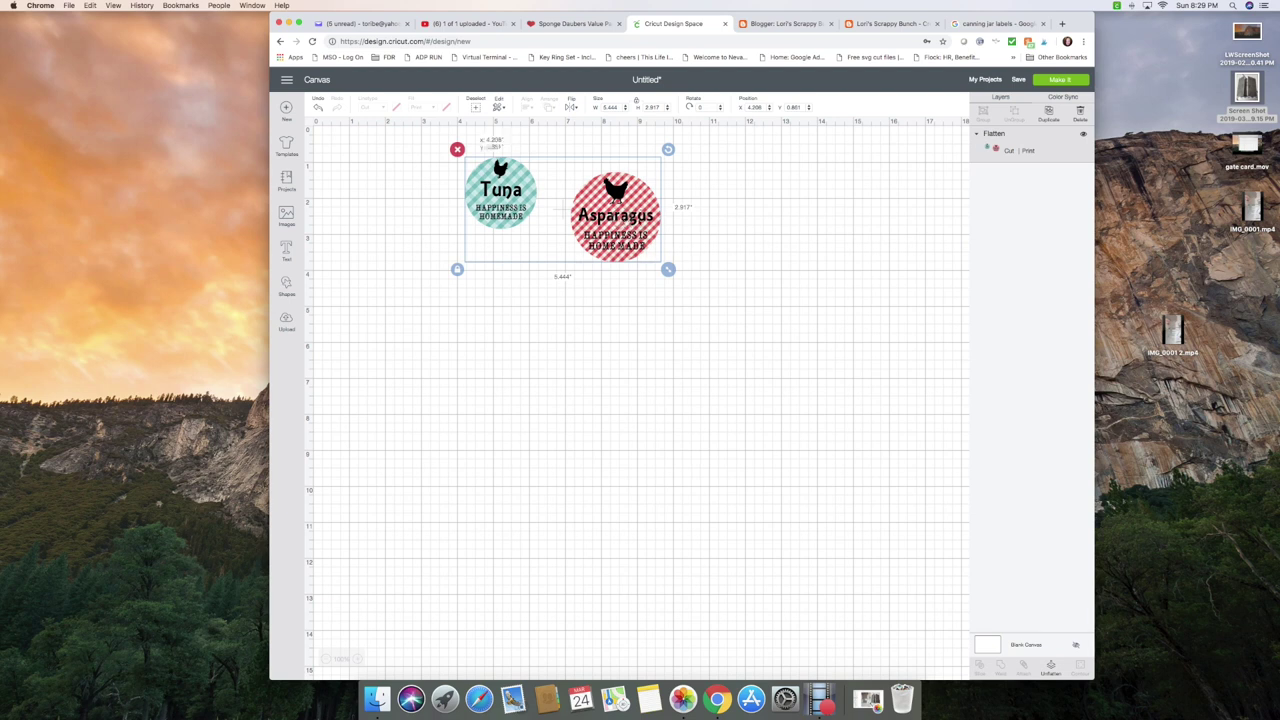
pyautogui.moveTo(618, 222); pyautogui.dragTo(677, 233)
pyautogui.click(746, 242)
pyautogui.click(789, 247)
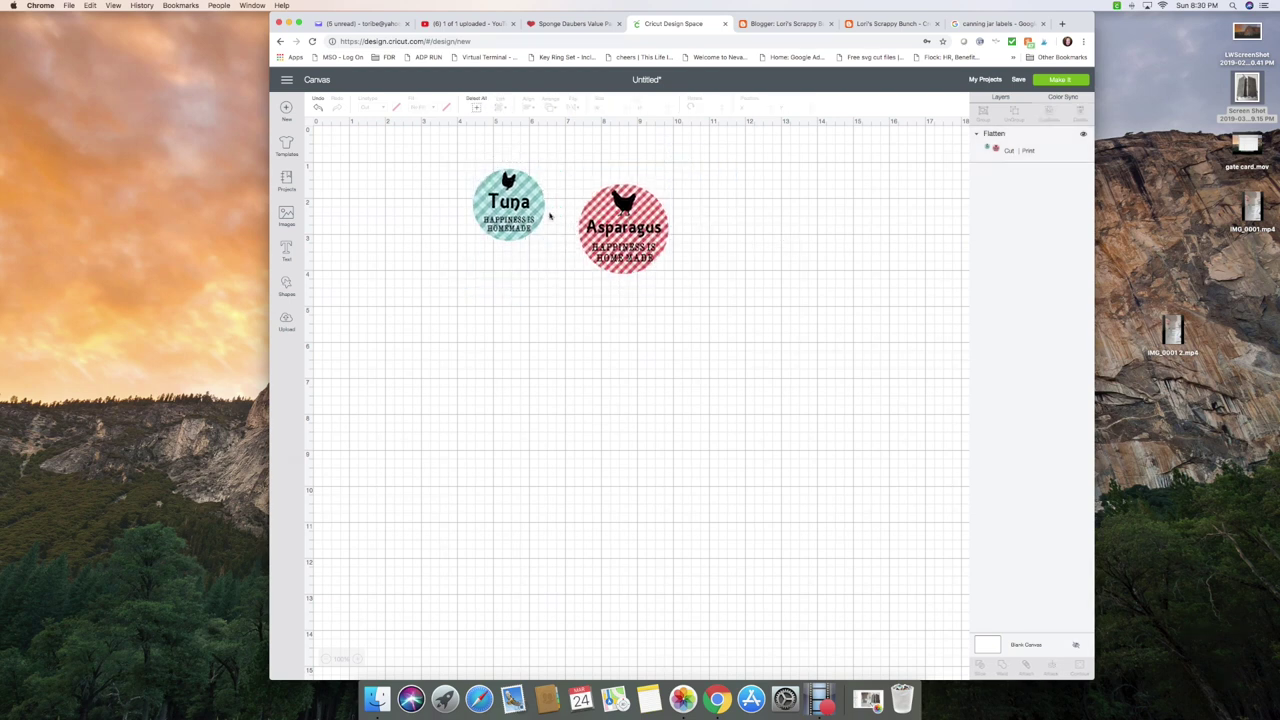